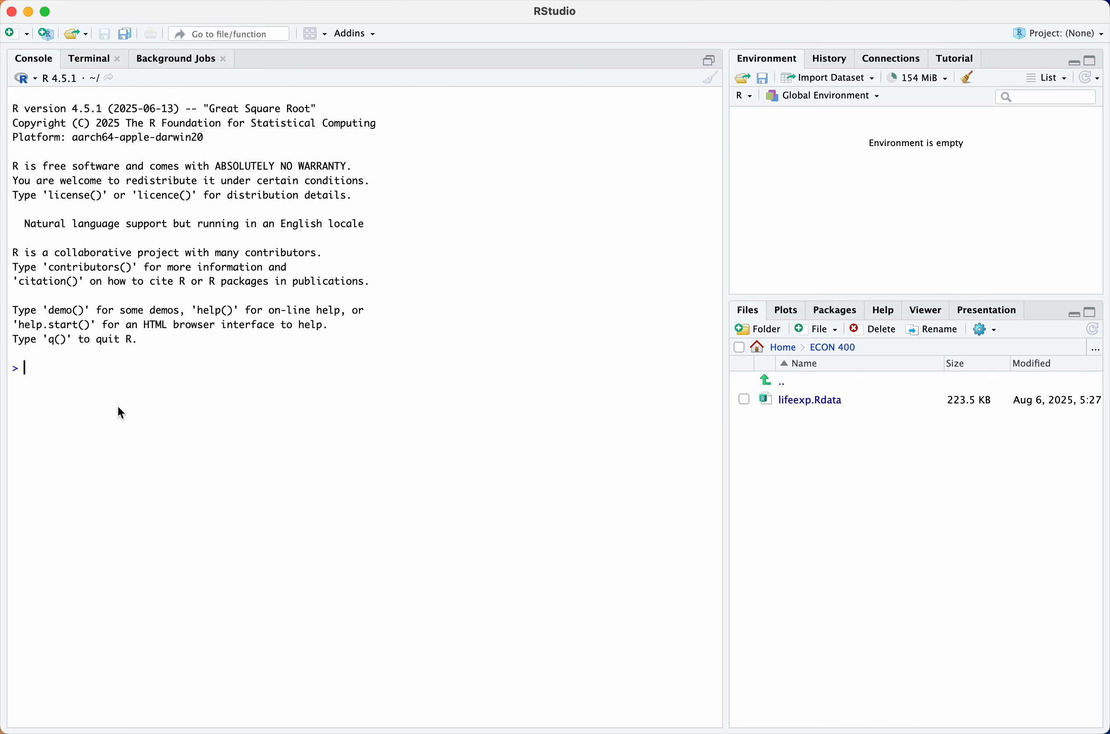
Install the tidyverse package from the console and load it with library(tidyverse)
{"action": "type", "text": "install.packa"}
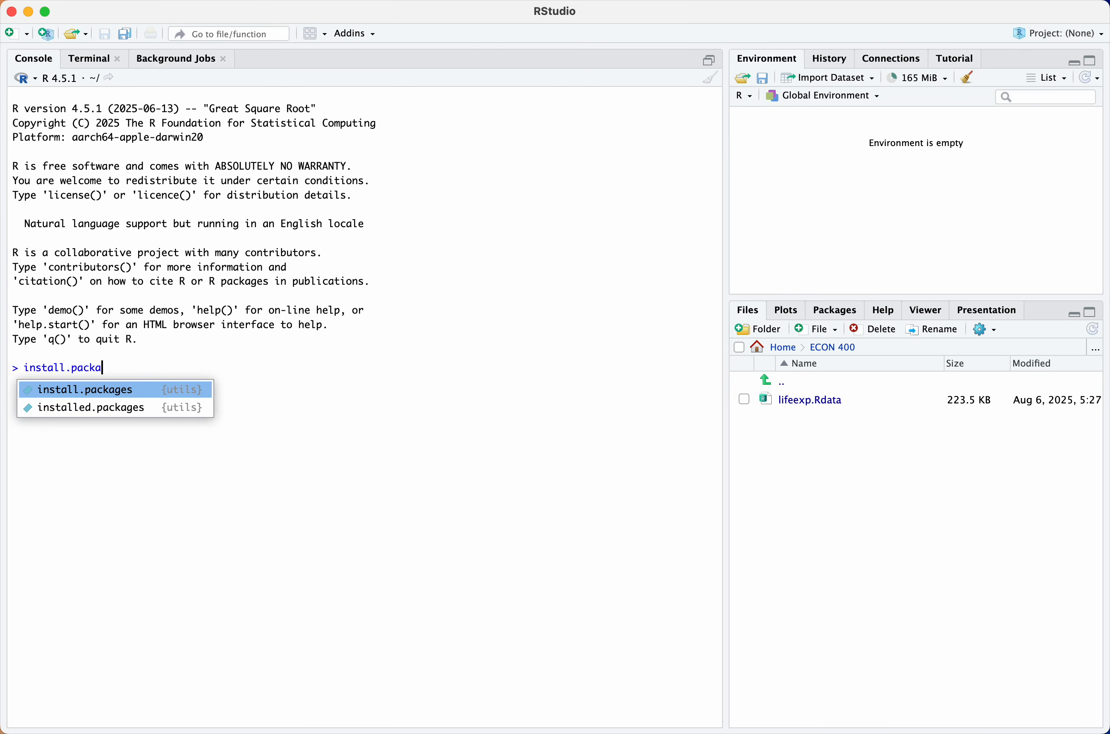
{"action": "key", "text": "Tab"}
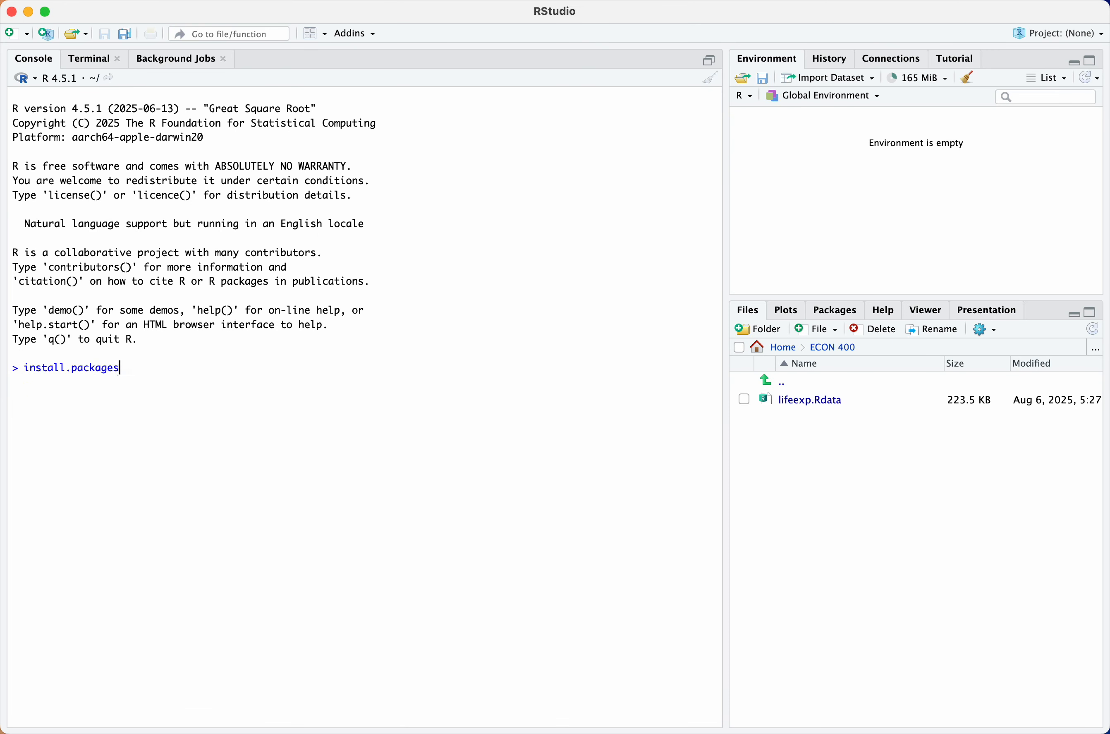
{"action": "type", "text": "(\"tid"}
{"action": "type", "text": "yverse"}
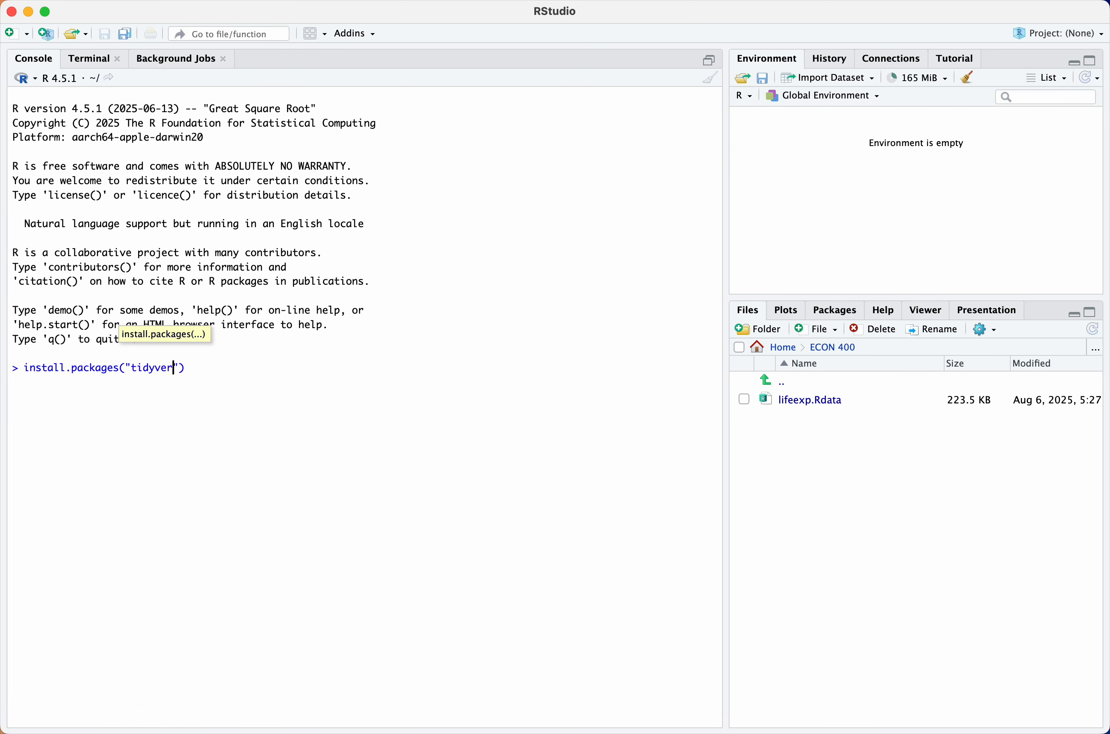
{"action": "key", "text": "Return"}
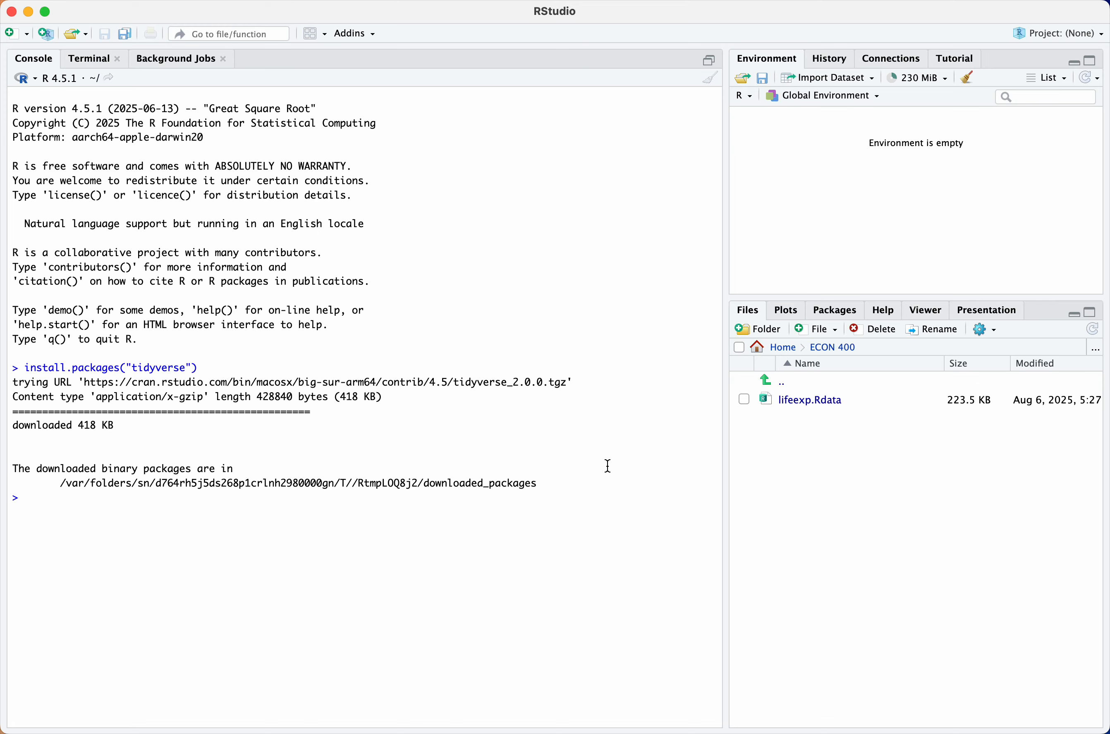
{"action": "type", "text": "library(tidyverse"}
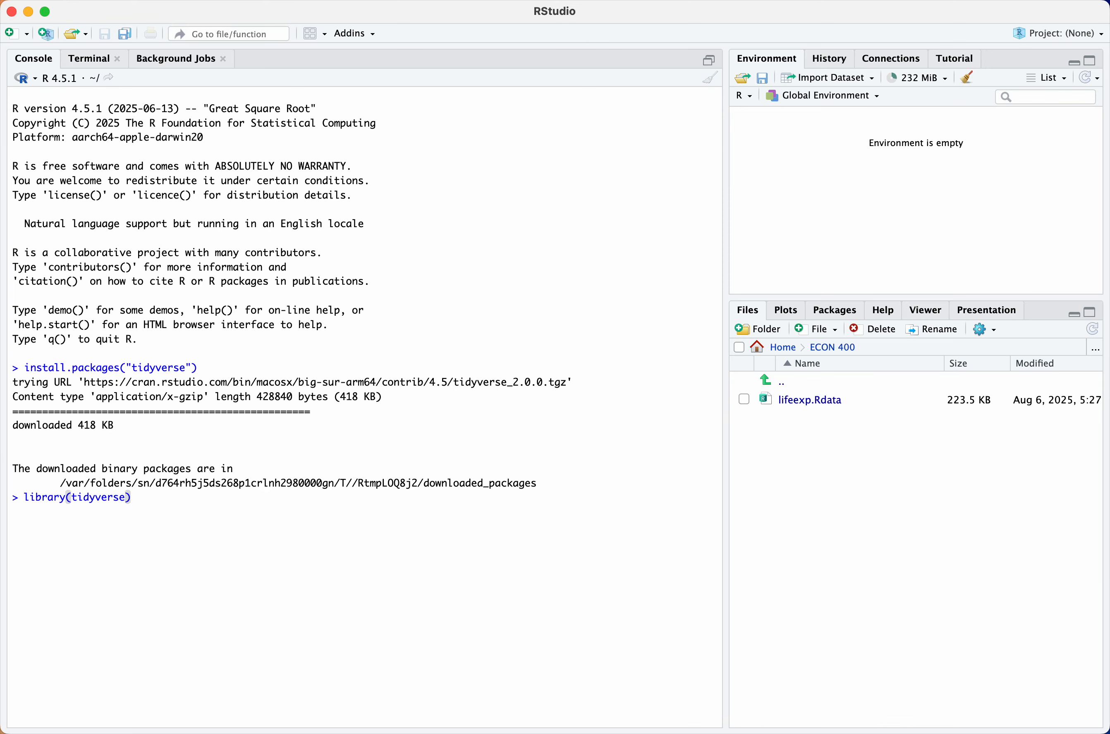
{"action": "key", "text": "Return"}
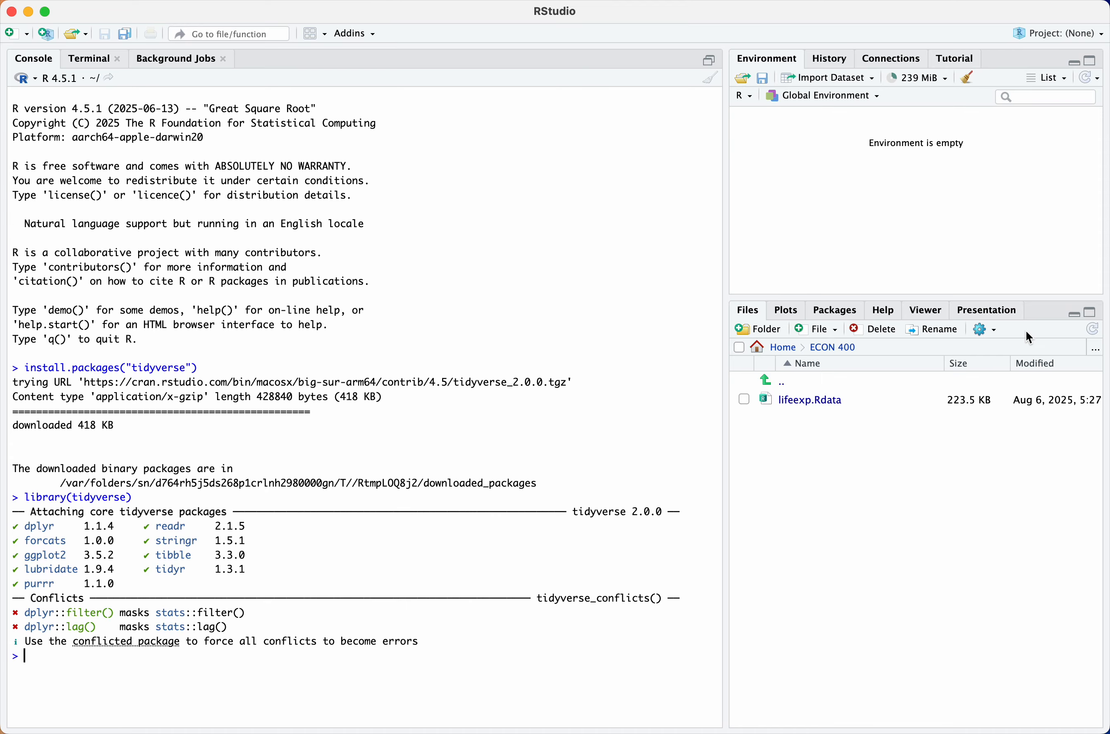
Load lifeexp.Rdata from the ECON 400 folder into the global environment and open the lifeexp data frame for viewing
{"action": "left_click", "coordinate": [792, 400]}
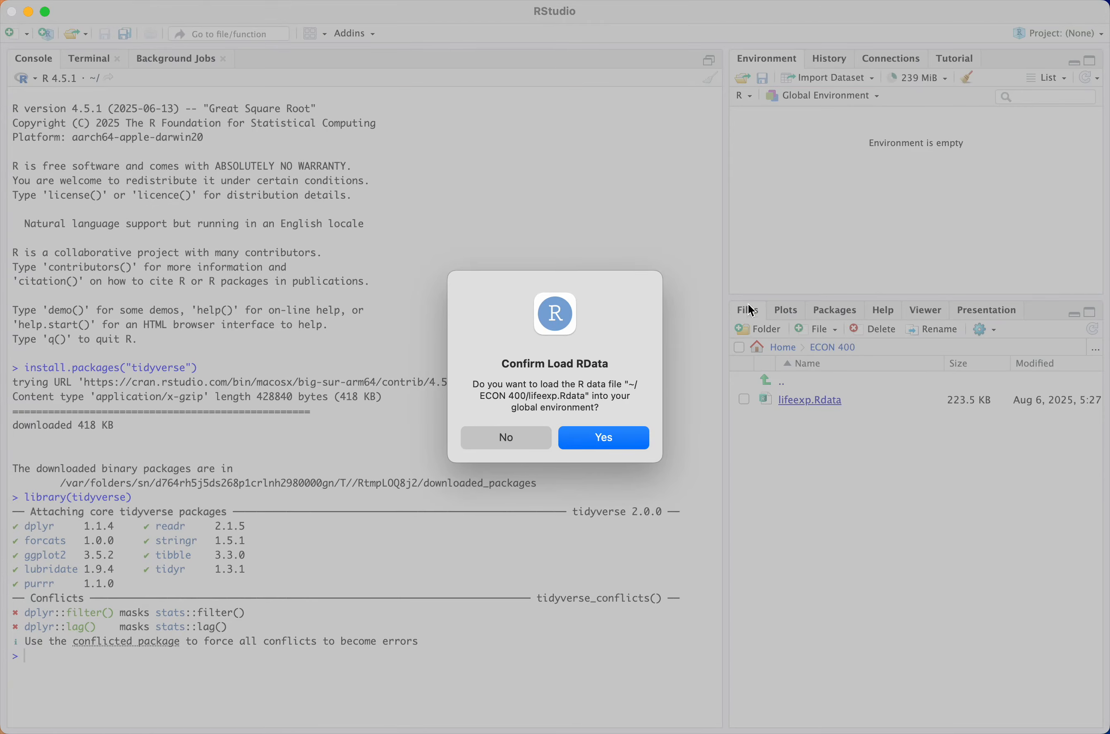
{"action": "left_click", "coordinate": [599, 444]}
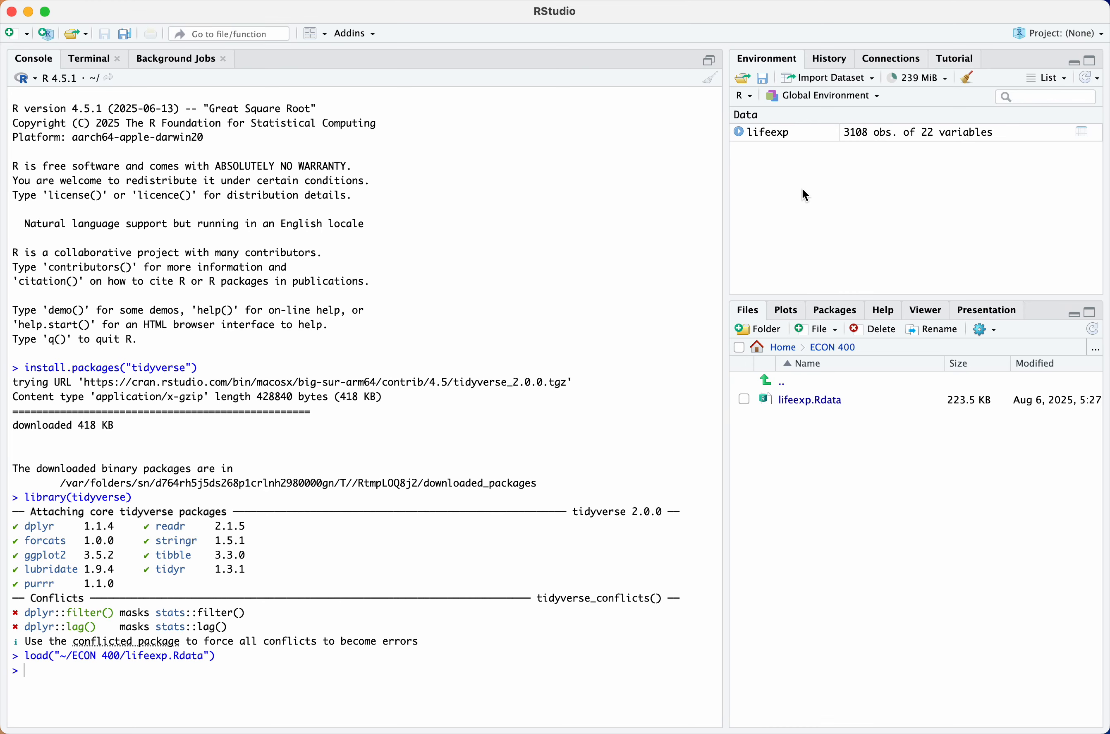
{"action": "left_click", "coordinate": [771, 134]}
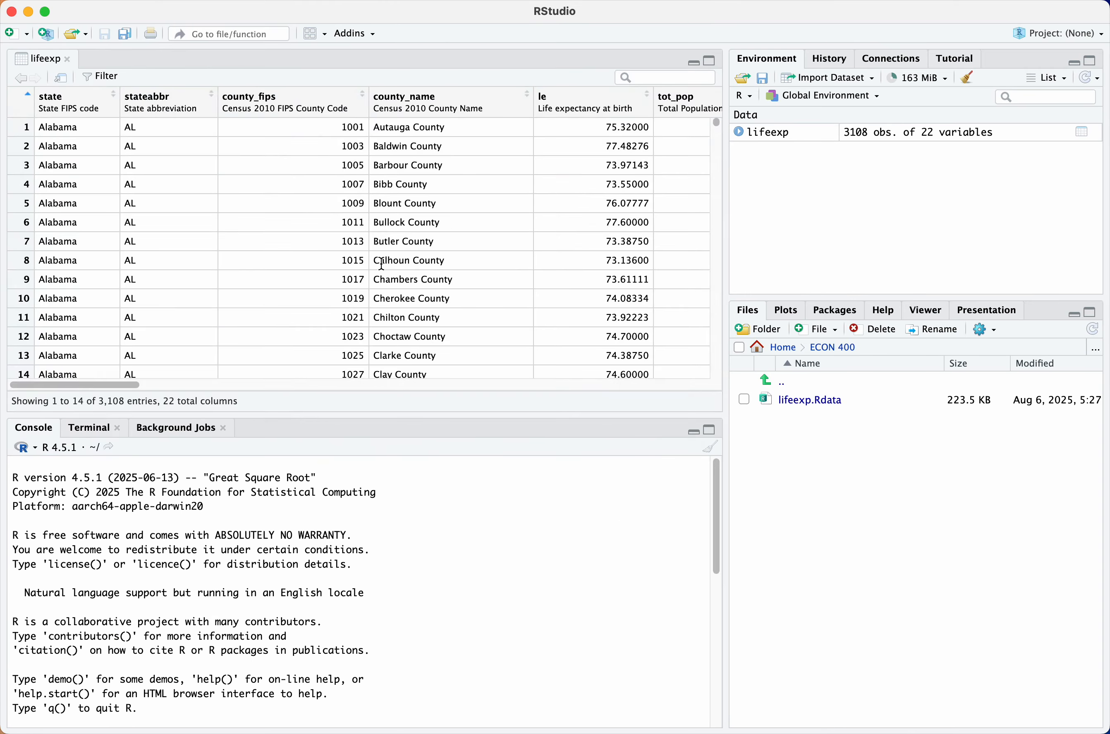
Browse the county rows of the lifeexp table, checking the state, county name and life expectancy columns
{"action": "scroll", "coordinate": [257, 254], "scroll_direction": "down", "scroll_amount": 5}
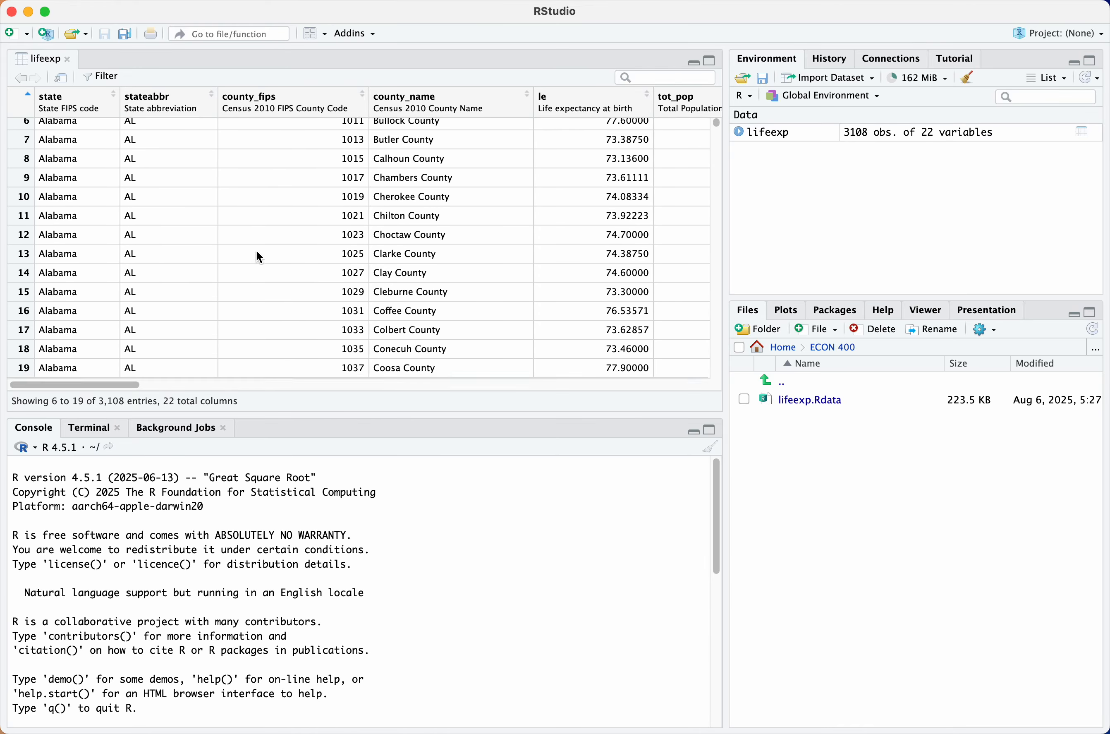
{"action": "scroll", "coordinate": [257, 250], "scroll_direction": "right", "scroll_amount": 3}
{"action": "scroll", "coordinate": [257, 251], "scroll_direction": "left", "scroll_amount": 3}
{"action": "scroll", "coordinate": [257, 251], "scroll_direction": "up", "scroll_amount": 5}
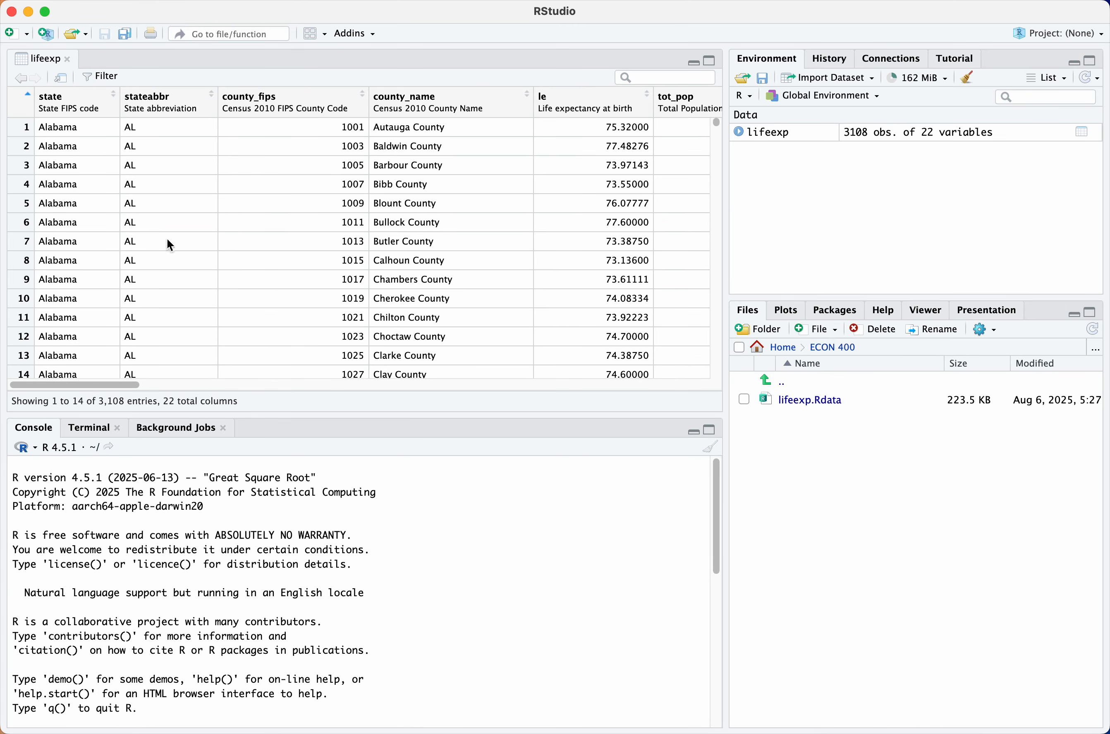
{"action": "scroll", "coordinate": [172, 261], "scroll_direction": "down", "scroll_amount": 15}
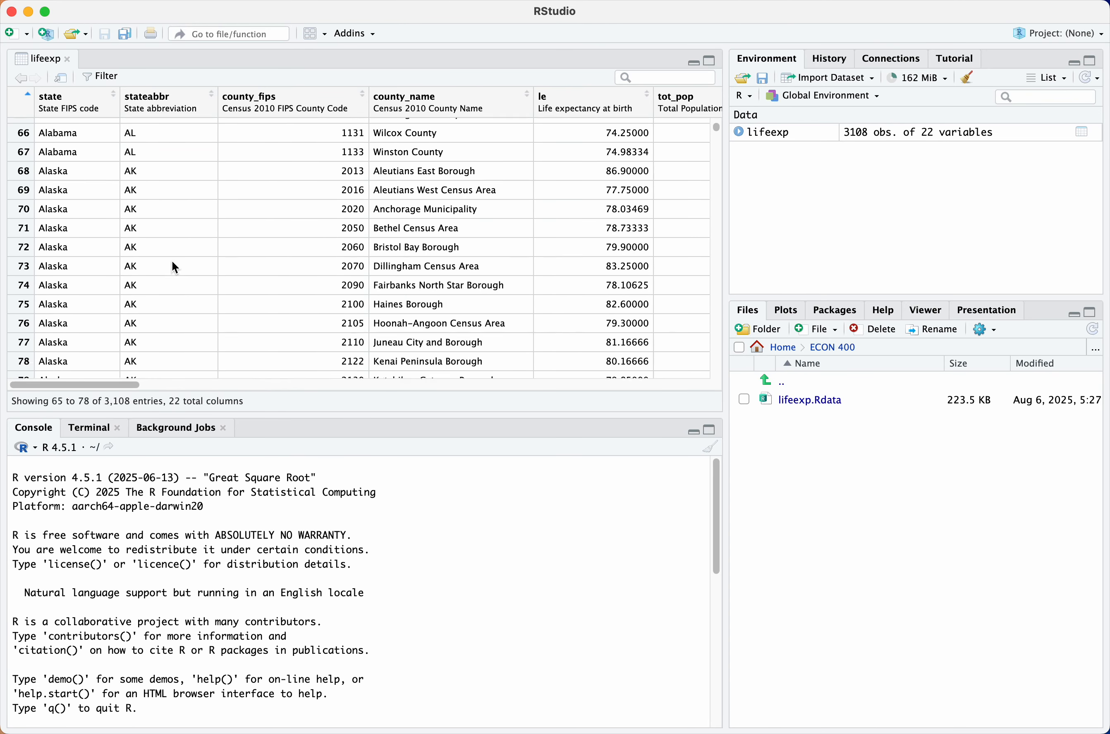
{"action": "scroll", "coordinate": [172, 261], "scroll_direction": "up", "scroll_amount": 18}
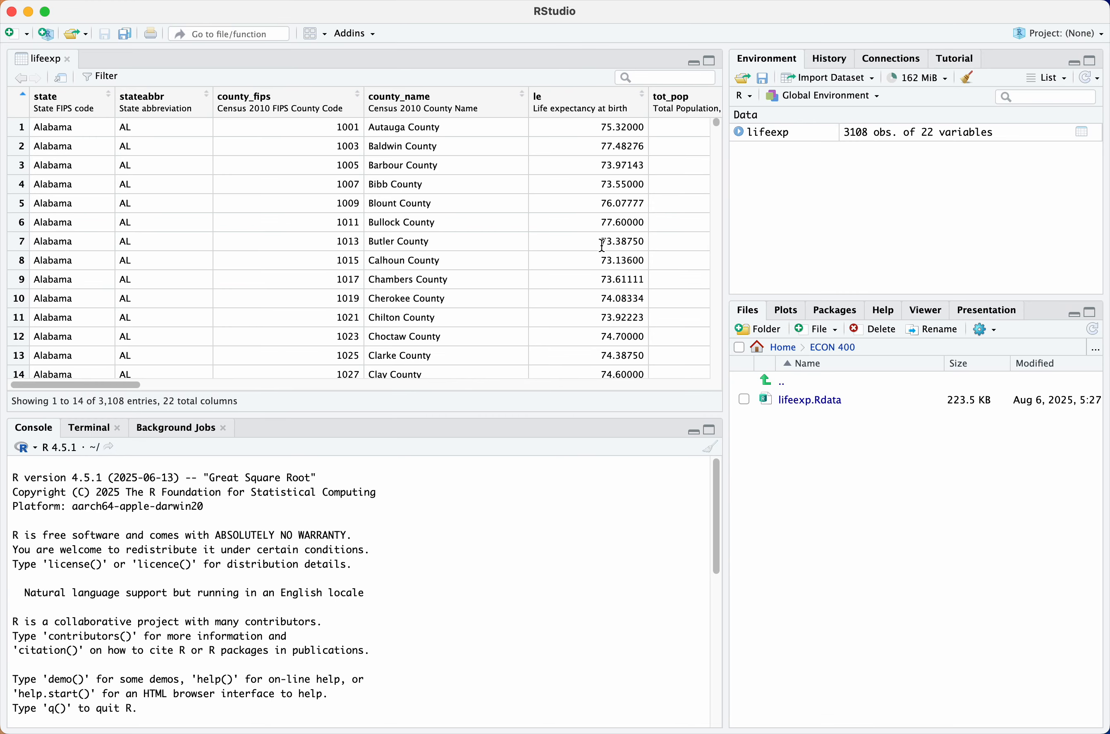
{"action": "scroll", "coordinate": [556, 263], "scroll_direction": "down", "scroll_amount": 10}
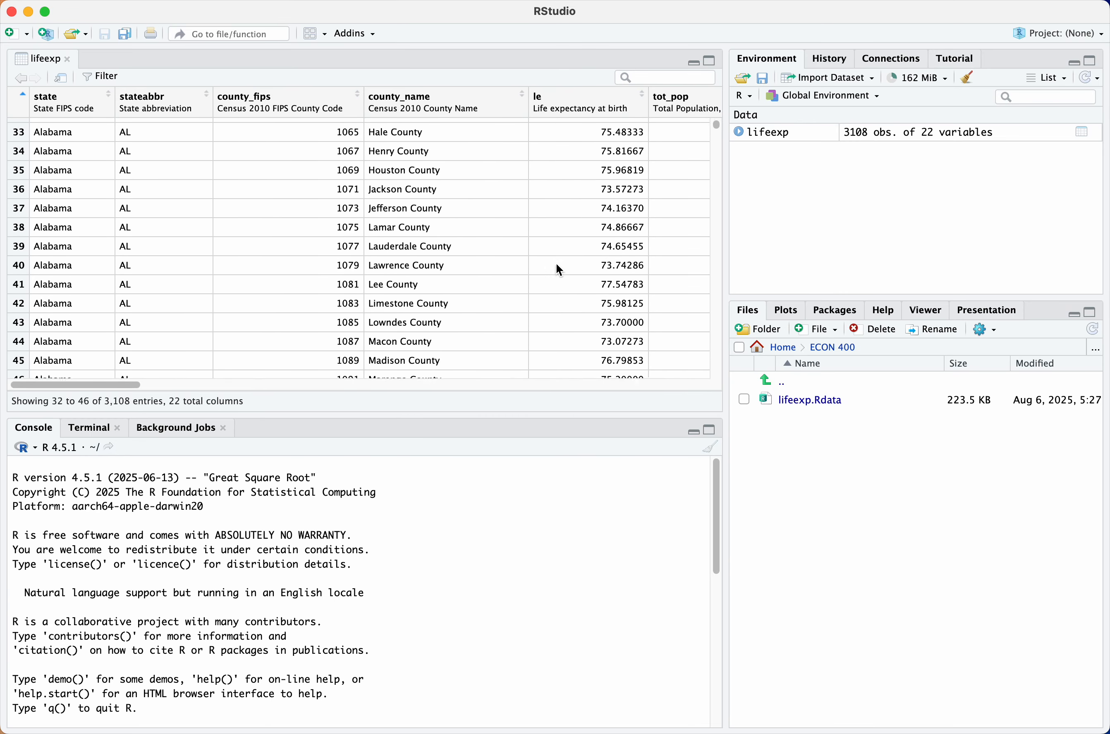
{"action": "scroll", "coordinate": [556, 263], "scroll_direction": "up", "scroll_amount": 10}
Look through all the variable columns of the lifeexp table, from total population across to region, and return to the first column
{"action": "scroll", "coordinate": [556, 263], "scroll_direction": "right", "scroll_amount": 5}
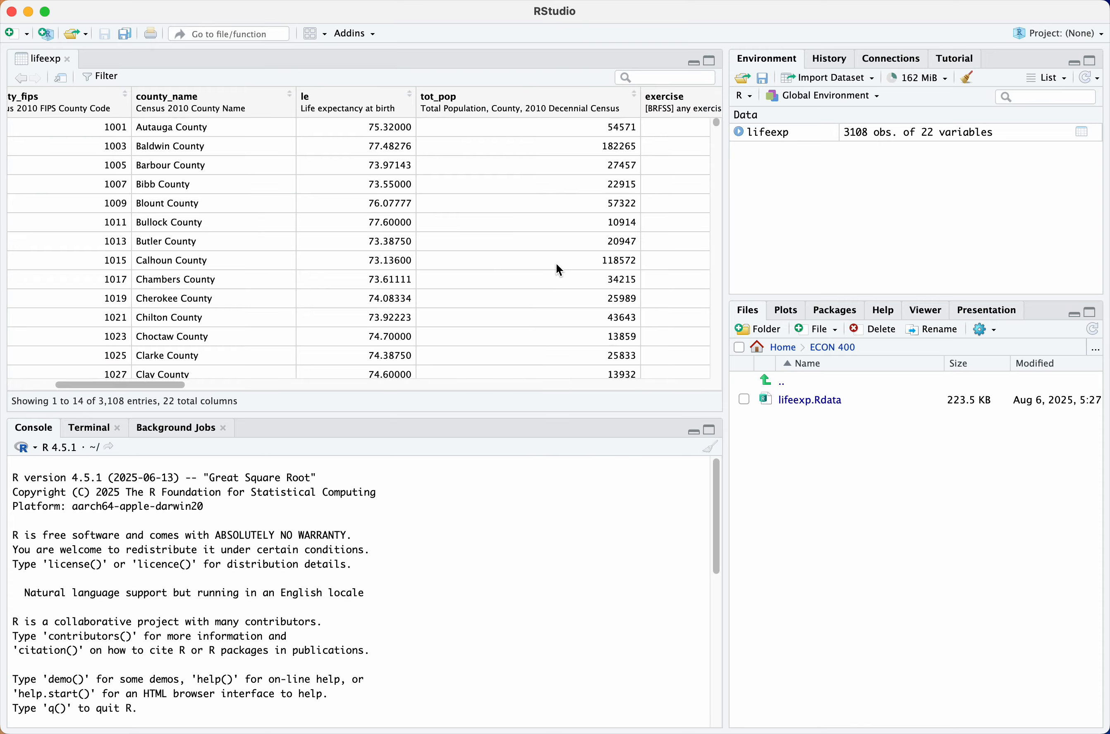
{"action": "scroll", "coordinate": [556, 263], "scroll_direction": "right", "scroll_amount": 10}
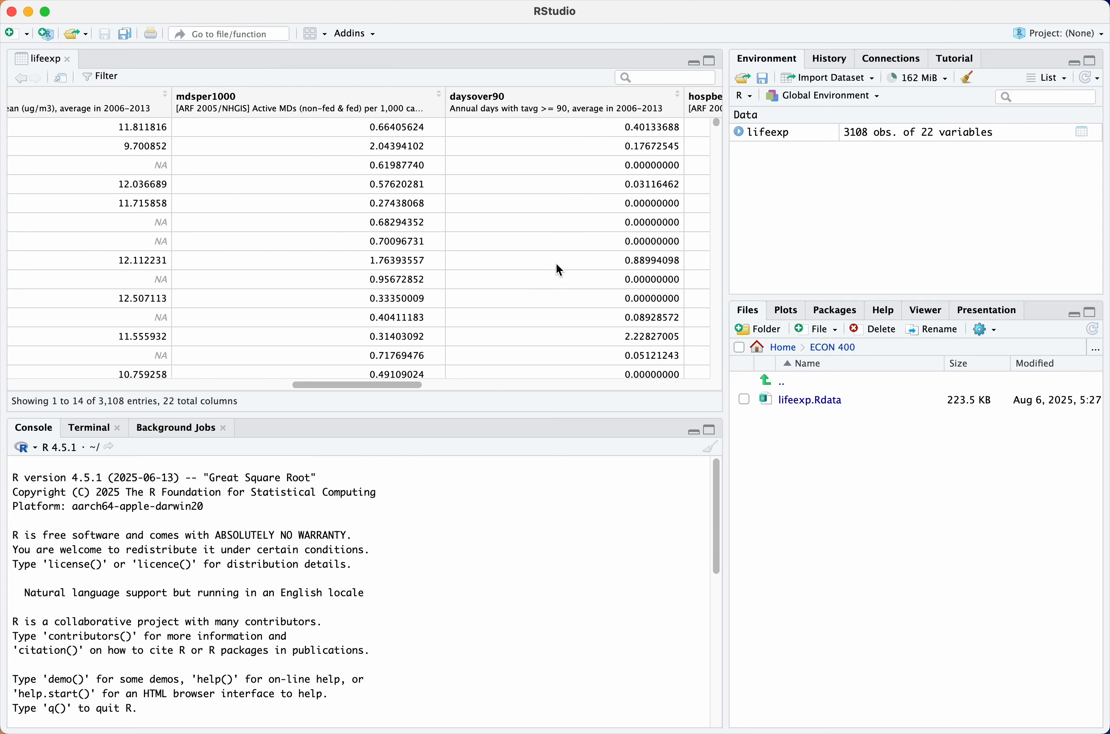
{"action": "scroll", "coordinate": [556, 264], "scroll_direction": "right", "scroll_amount": 10}
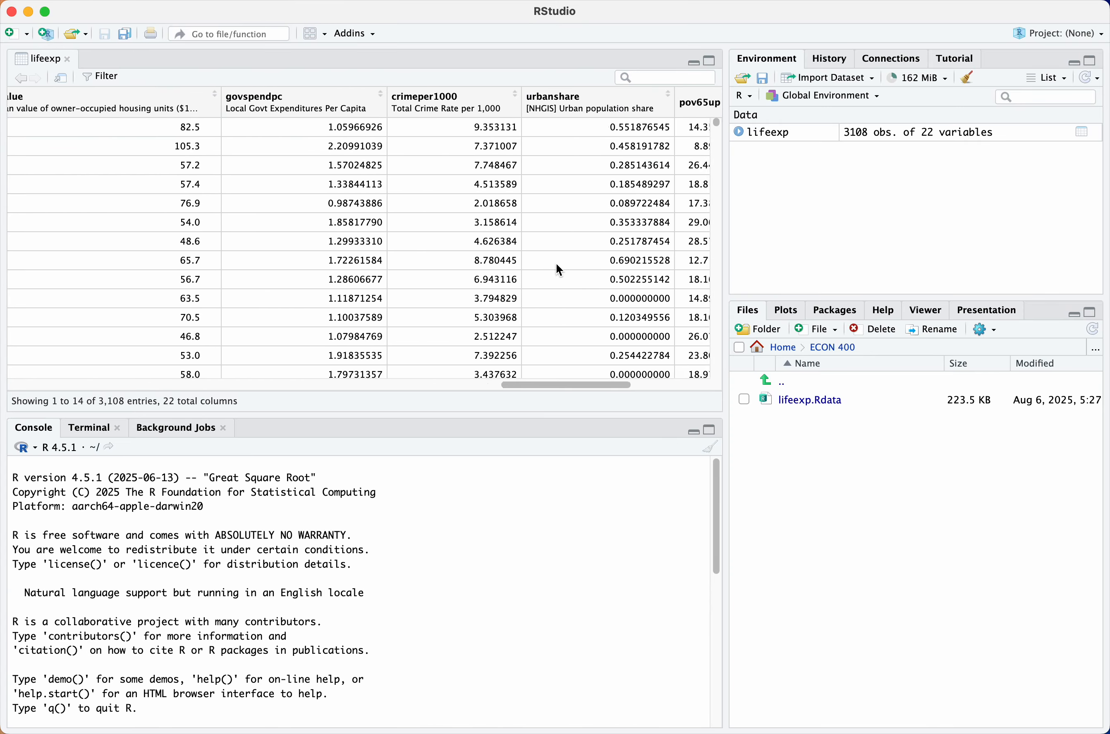
{"action": "scroll", "coordinate": [556, 264], "scroll_direction": "right", "scroll_amount": 4}
{"action": "scroll", "coordinate": [570, 191], "scroll_direction": "right", "scroll_amount": 4}
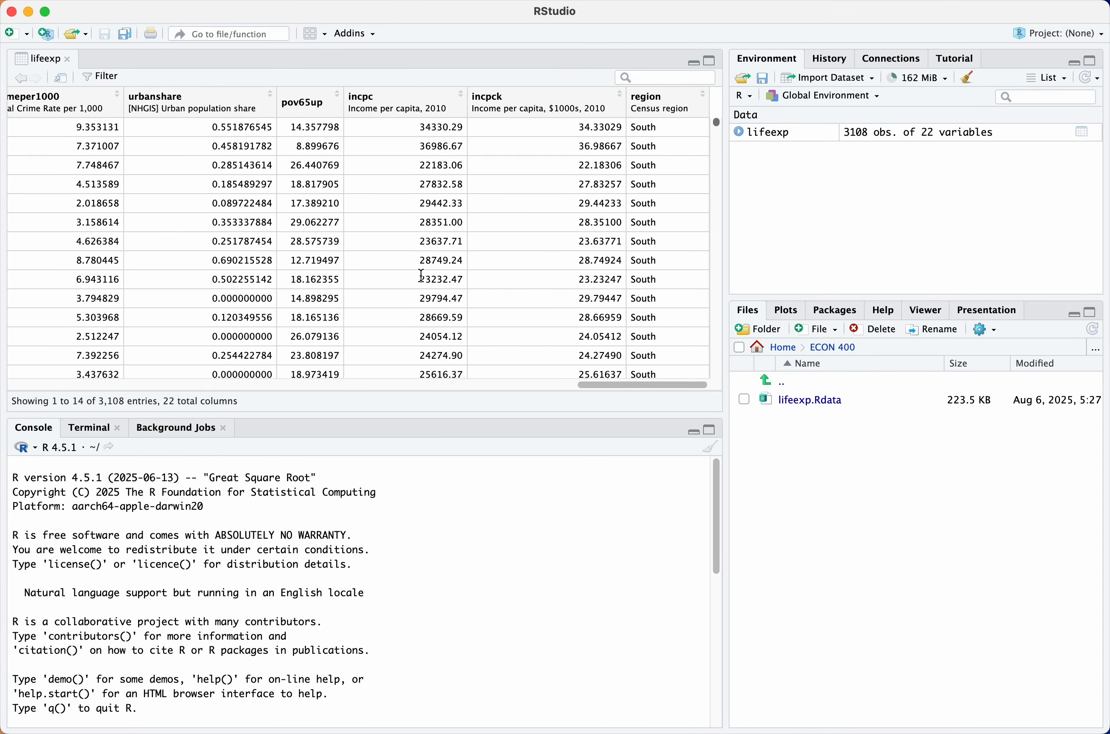
{"action": "scroll", "coordinate": [421, 275], "scroll_direction": "left", "scroll_amount": 10}
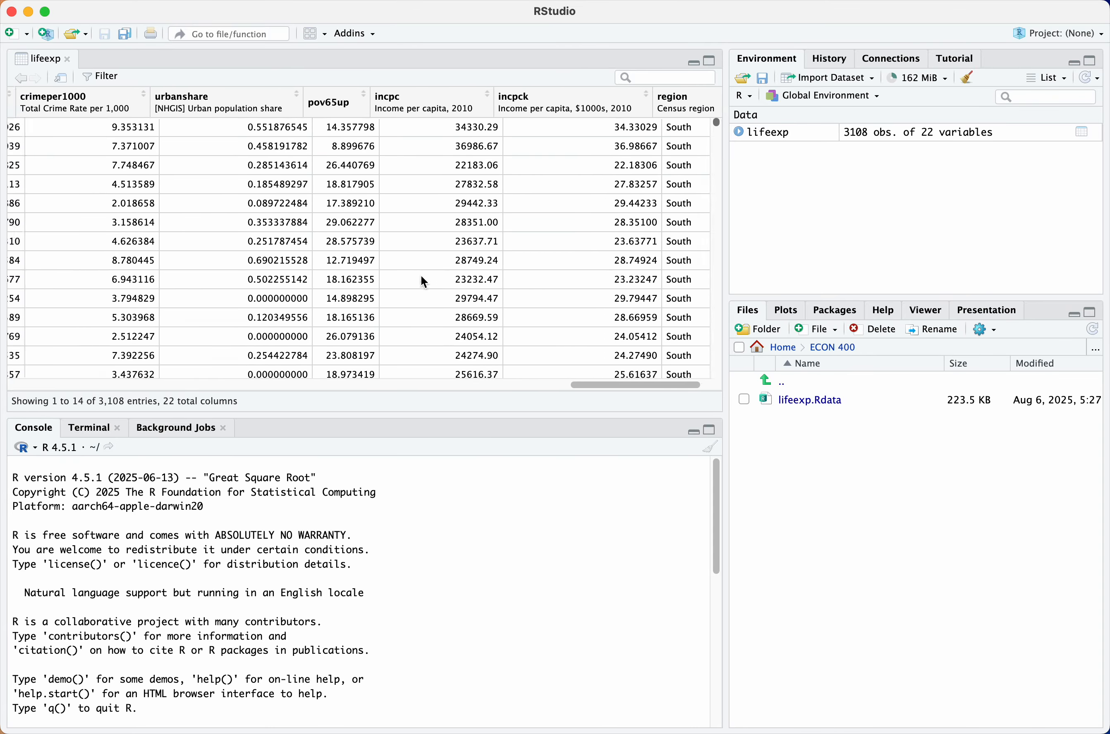
{"action": "scroll", "coordinate": [421, 276], "scroll_direction": "left", "scroll_amount": 10}
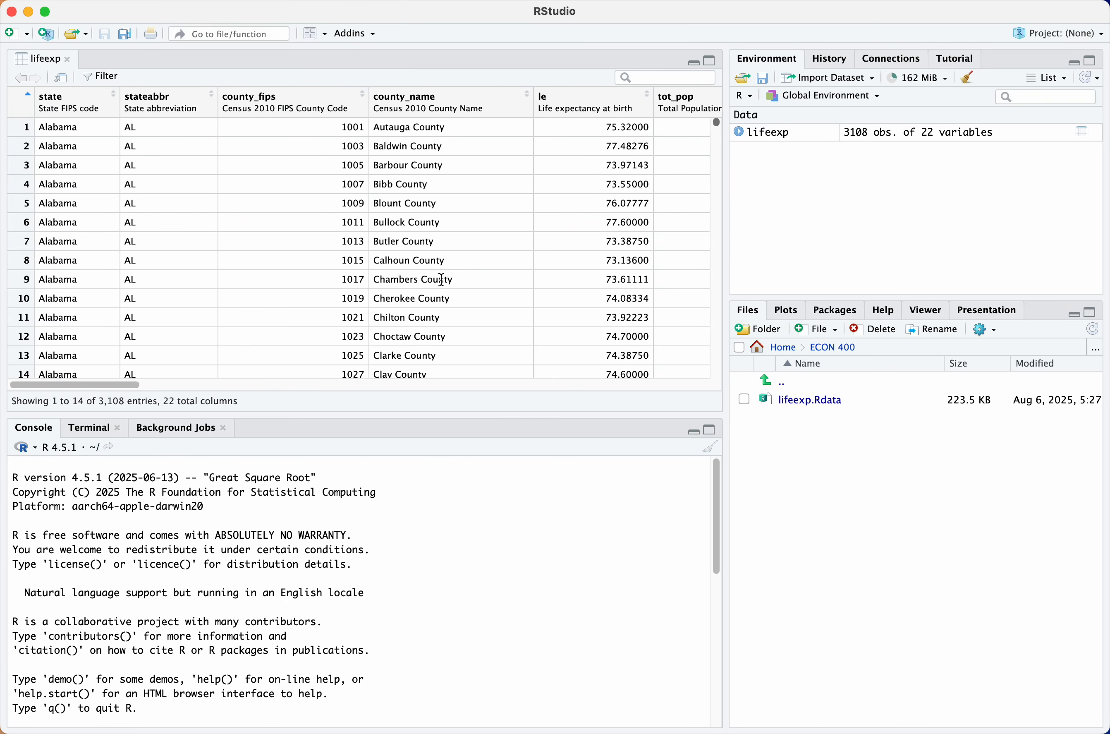
Expand lifeexp in the environment, review the types and labels of its variables, and collapse it again
{"action": "scroll", "coordinate": [514, 565], "scroll_direction": "down", "scroll_amount": 1}
{"action": "scroll", "coordinate": [514, 564], "scroll_direction": "down", "scroll_amount": 15}
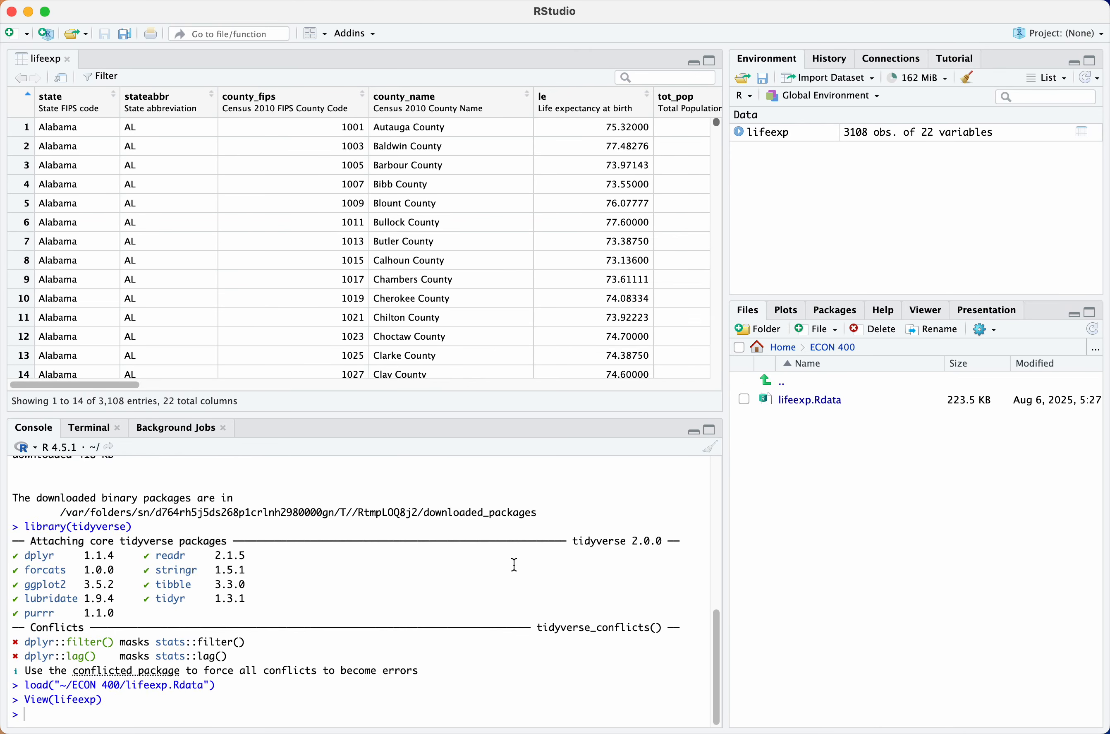
{"action": "left_click", "coordinate": [743, 136]}
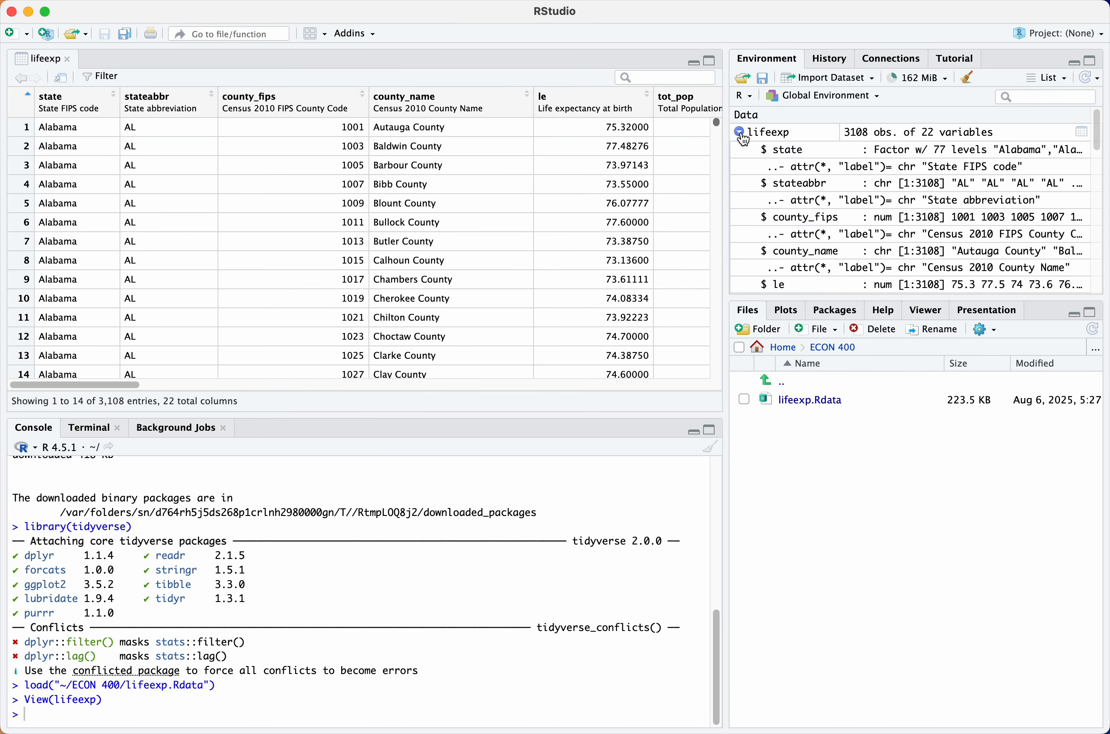
{"action": "scroll", "coordinate": [806, 206], "scroll_direction": "down", "scroll_amount": 10}
{"action": "scroll", "coordinate": [808, 209], "scroll_direction": "down", "scroll_amount": 5}
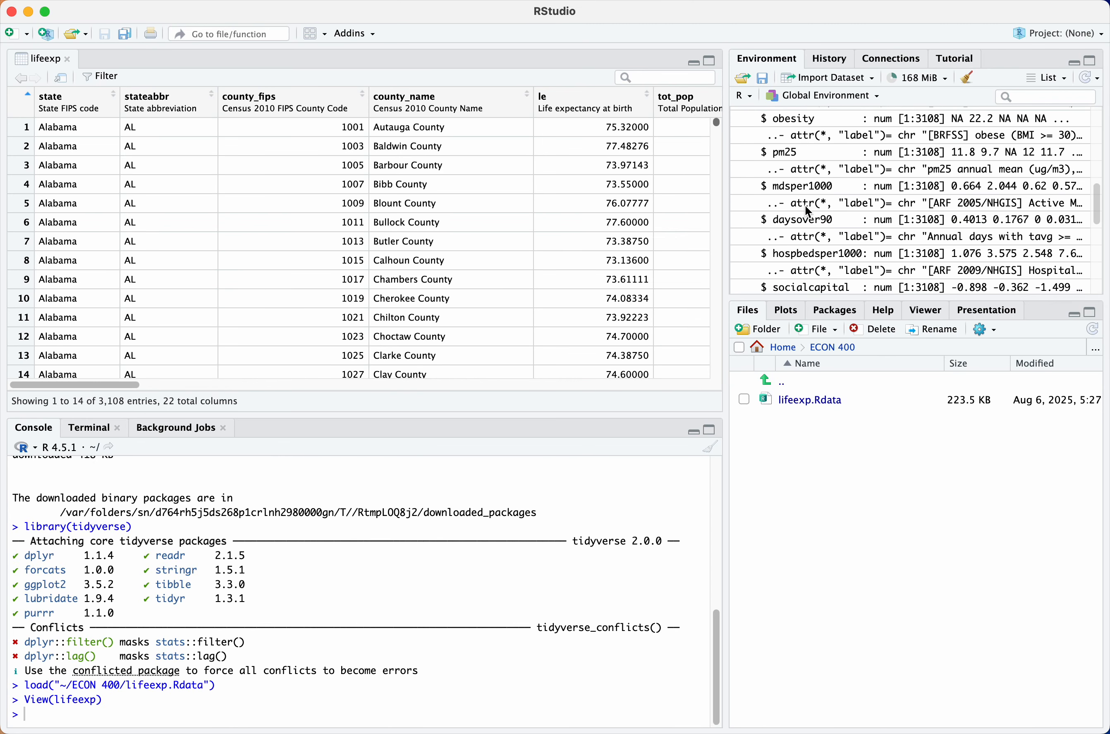
{"action": "scroll", "coordinate": [809, 210], "scroll_direction": "down", "scroll_amount": 5}
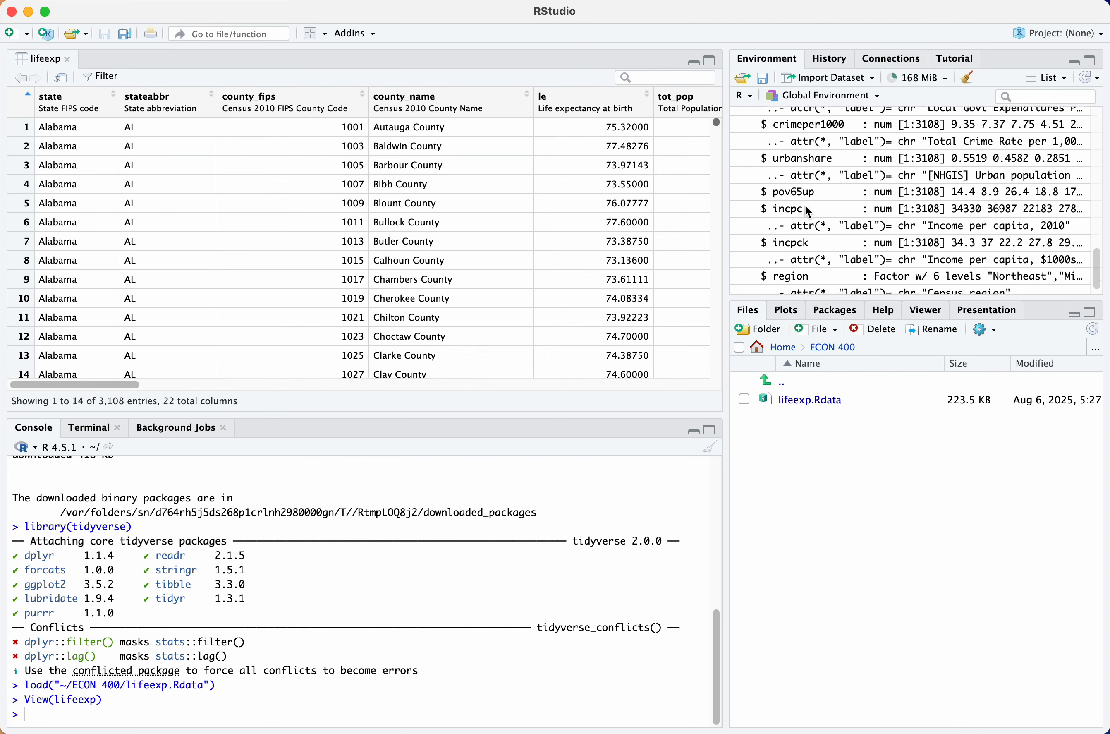
{"action": "scroll", "coordinate": [808, 210], "scroll_direction": "up", "scroll_amount": 10}
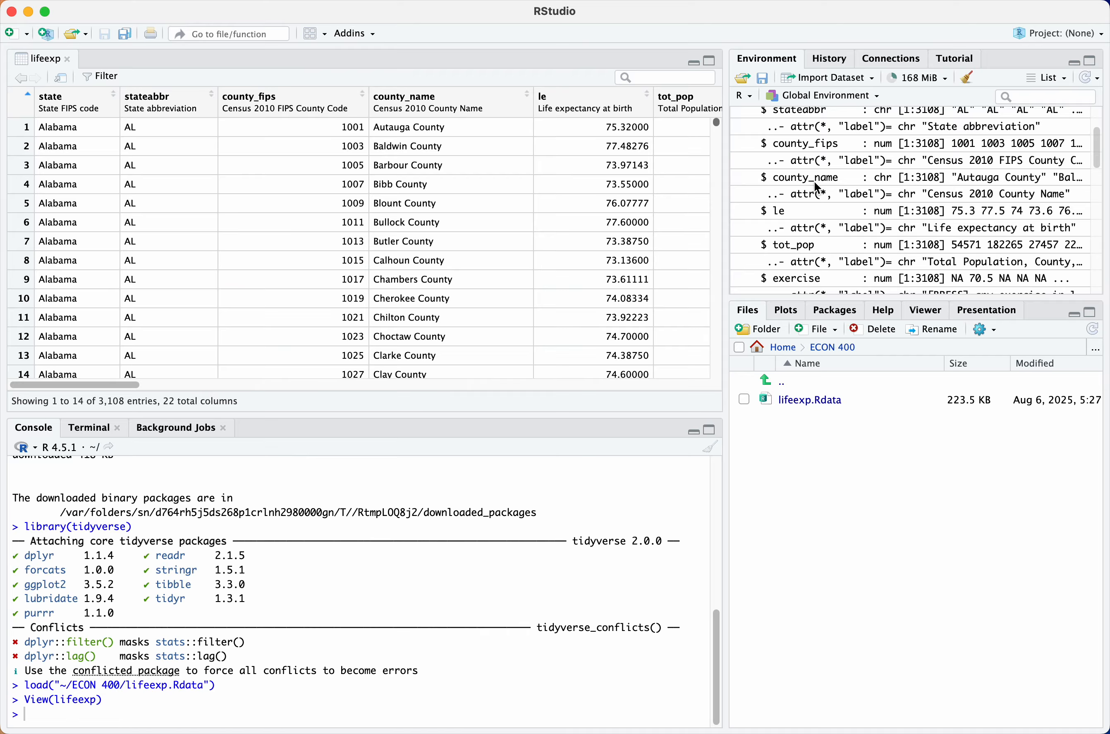
{"action": "scroll", "coordinate": [814, 181], "scroll_direction": "up", "scroll_amount": 3}
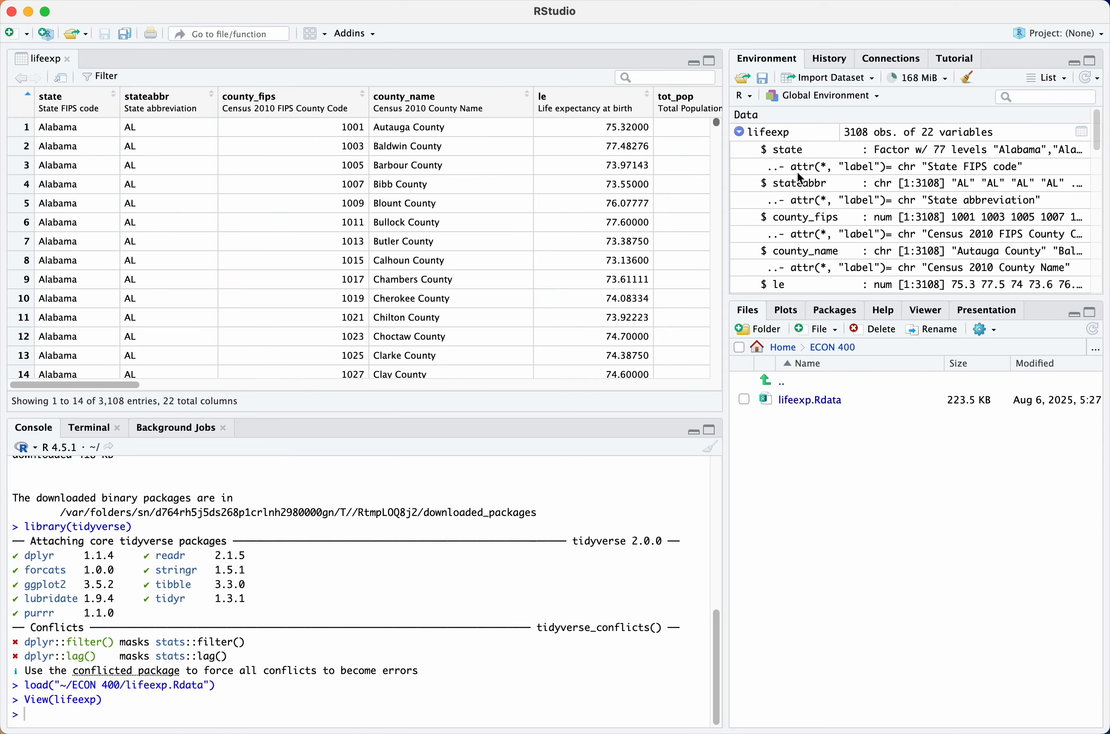
{"action": "left_click", "coordinate": [739, 132]}
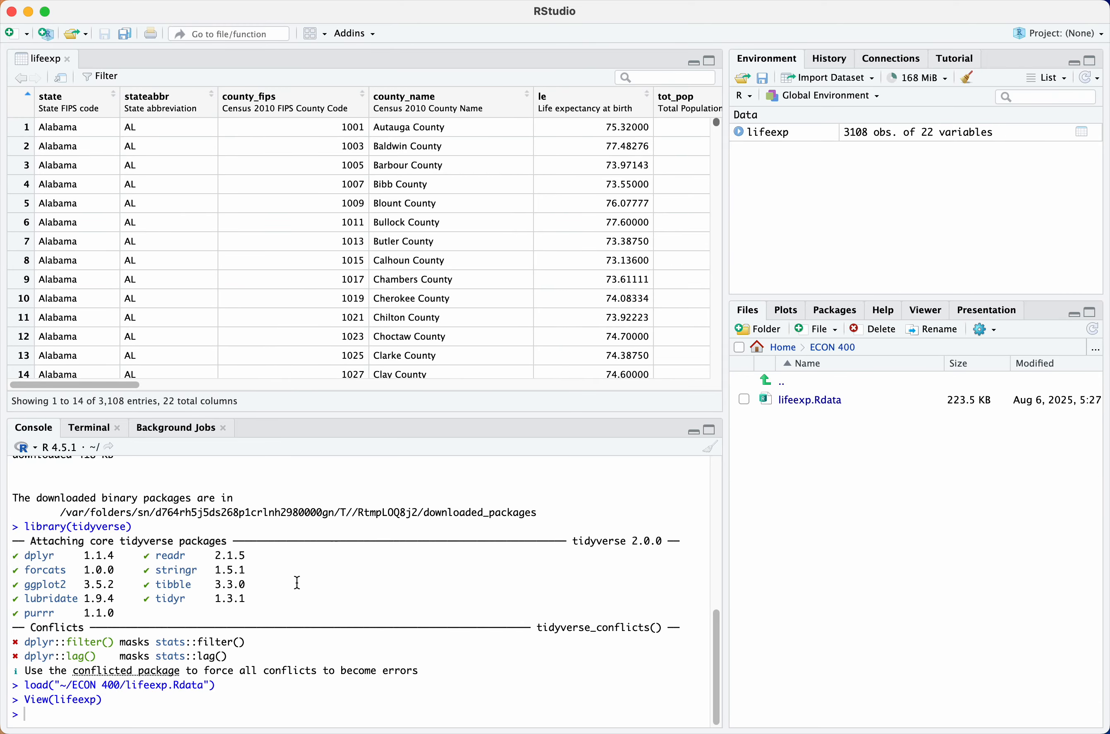
Run glimpse(lifeexp) in the console and review the listed variables, their data types and sample values
{"action": "type", "text": "glimpse("}
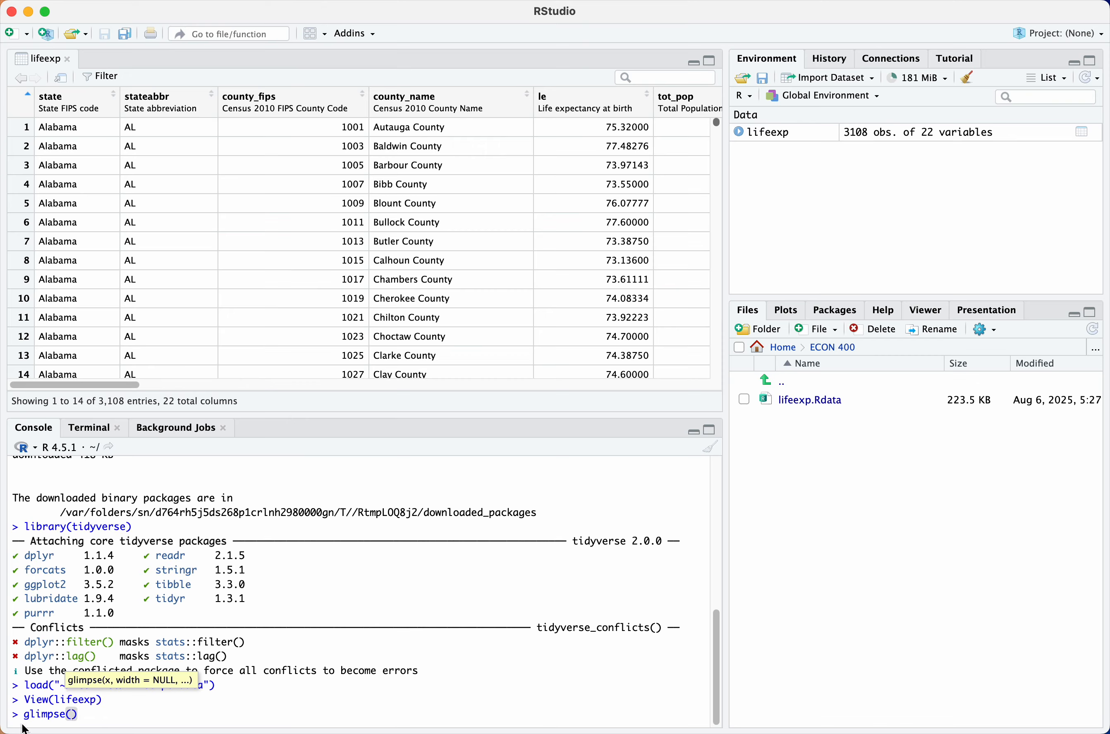
{"action": "type", "text": "lifeexp"}
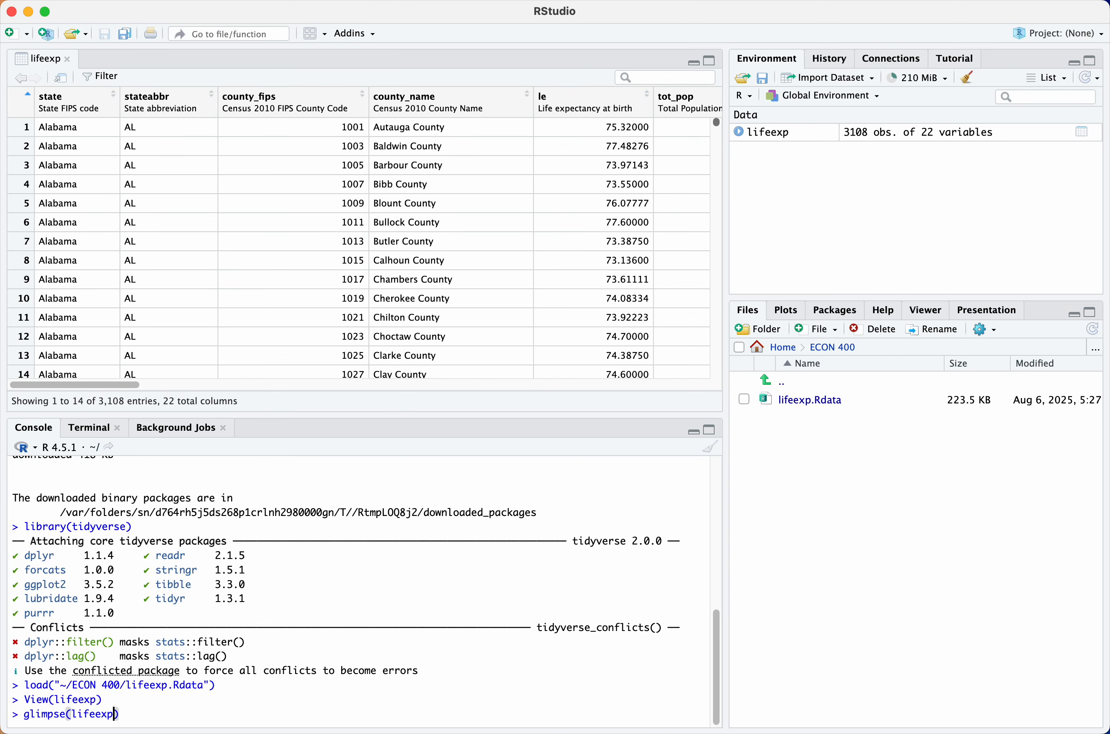
{"action": "key", "text": "Return"}
{"action": "scroll", "coordinate": [205, 599], "scroll_direction": "up", "scroll_amount": 5}
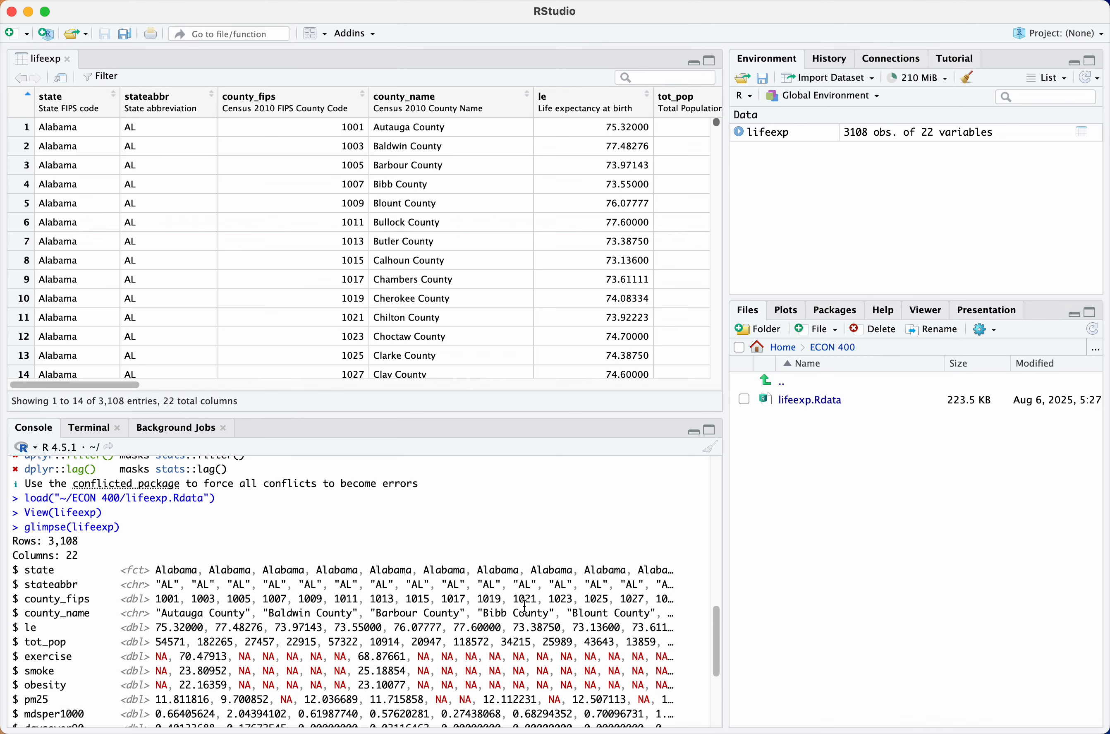
{"action": "scroll", "coordinate": [579, 605], "scroll_direction": "down", "scroll_amount": 3}
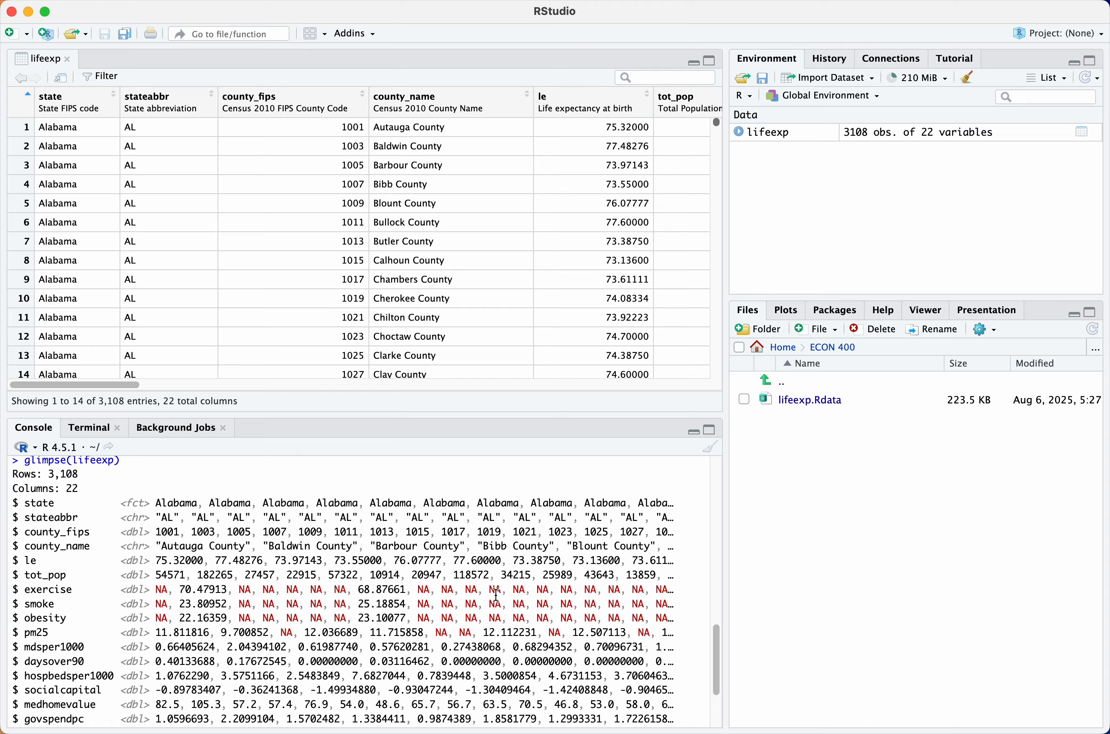
{"action": "scroll", "coordinate": [496, 594], "scroll_direction": "down", "scroll_amount": 5}
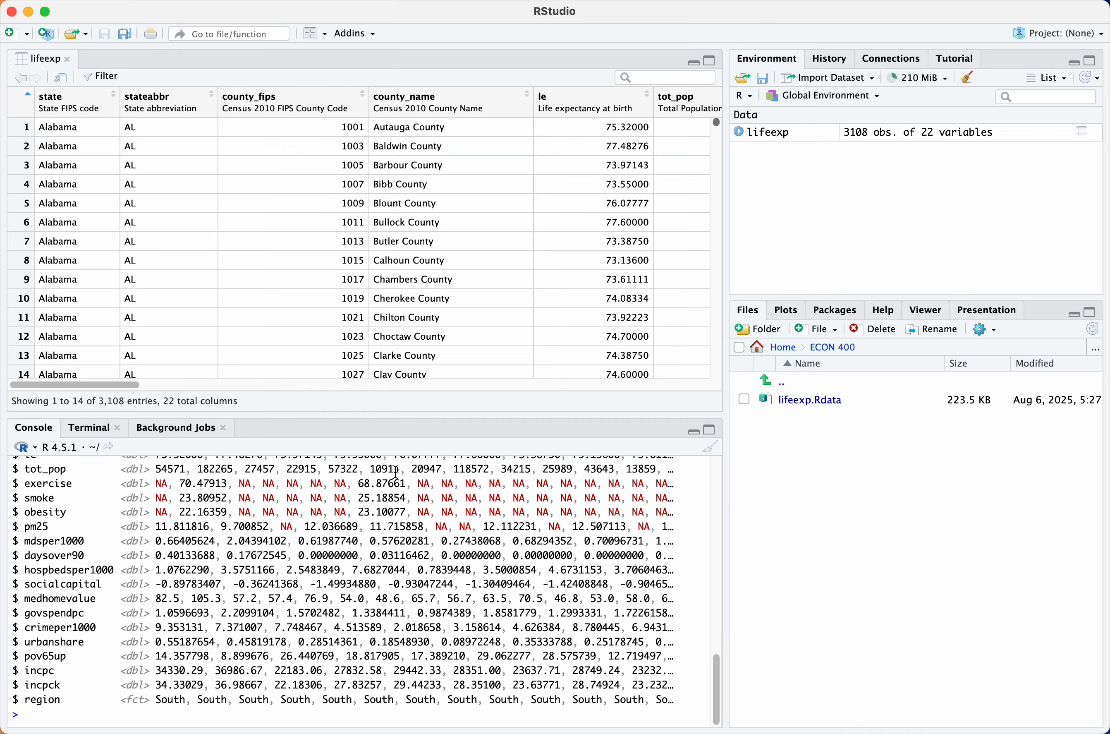
Create a new R script and enter library(tidyverse) as its first line
{"action": "left_click", "coordinate": [19, 34]}
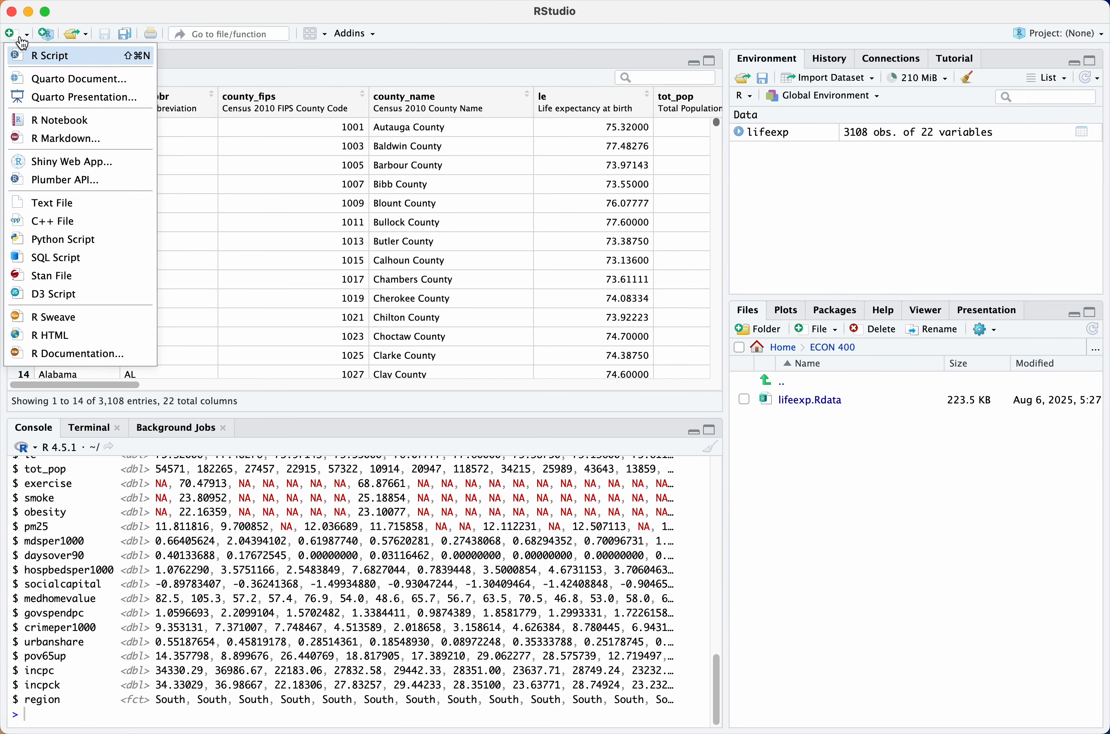
{"action": "left_click", "coordinate": [51, 62]}
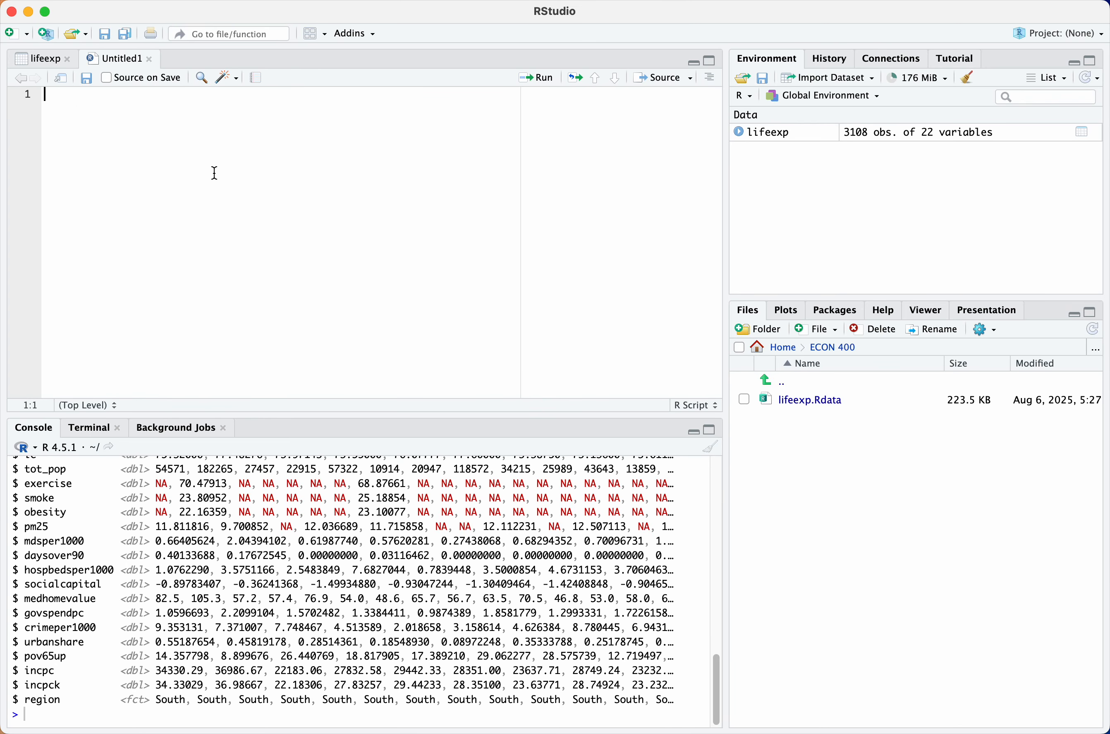
{"action": "type", "text": "library(tidyverse"}
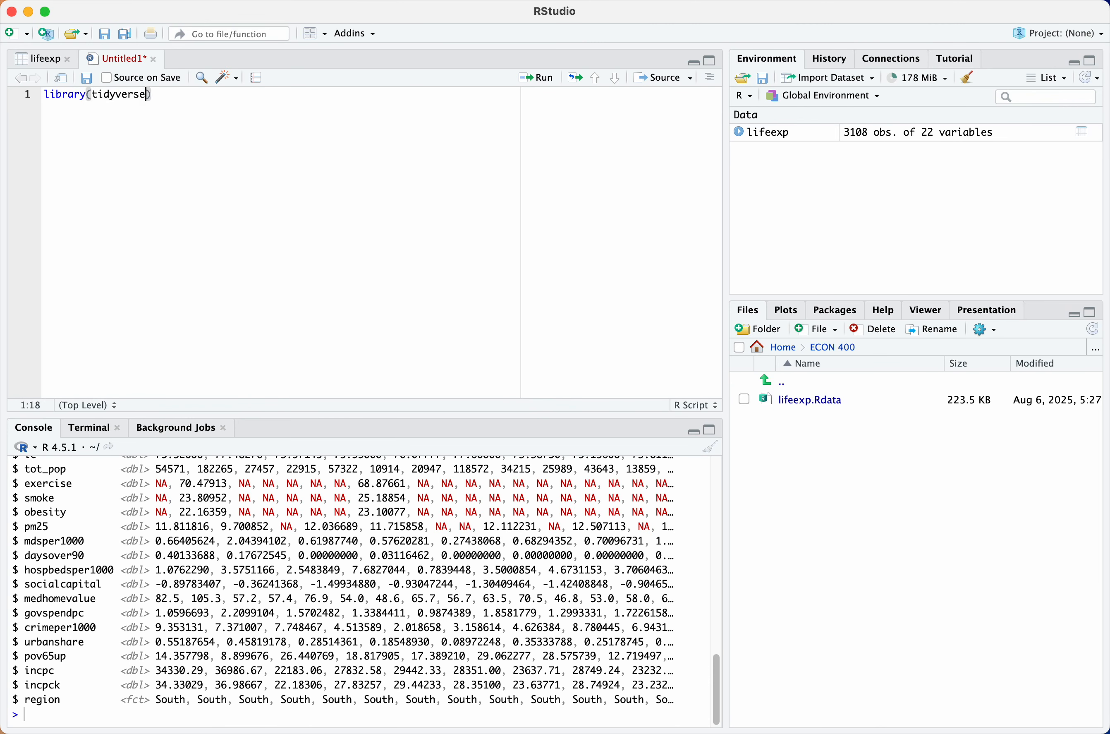
Add a statsbystate pipeline grouping lifeexp by state and summarizing le as le_mean, le_median and le_sd with na.rm = TRUE, plus le_mean_w weighted by tot_pop
{"action": "type", "text": ")"}
{"action": "key", "text": "Return"}
{"action": "key", "text": "Return"}
{"action": "type", "text": "\"~/Library/CloudStorage/Dropbox/UNC/ECON 400/ECON 400 F25/Assignments/Assignment 1/lifeexp.Rdata\""}
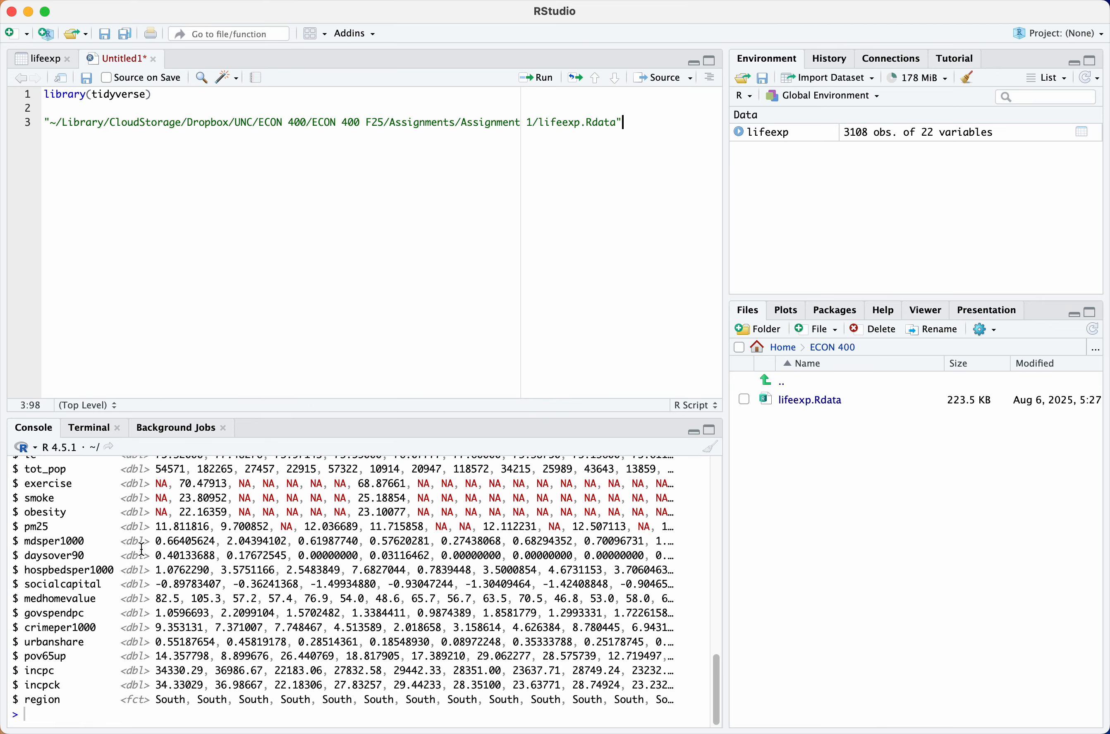
{"action": "key", "text": "super+BackSpace"}
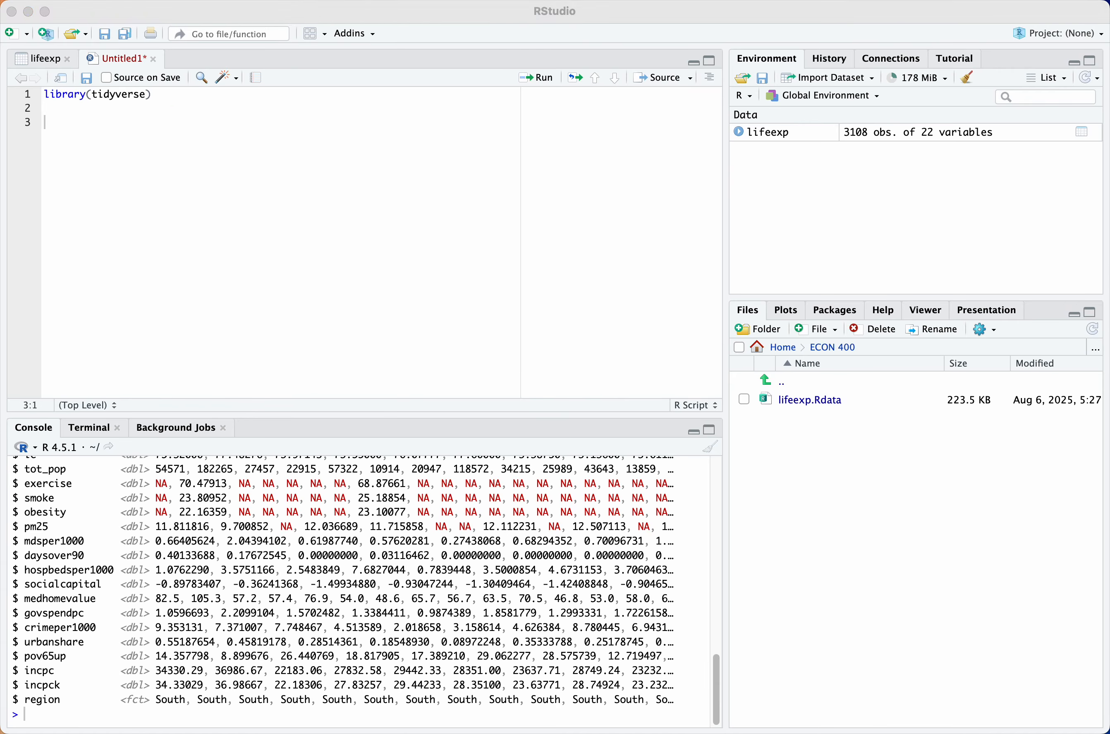
{"action": "left_click", "coordinate": [299, 177]}
{"action": "type", "text": "statsbystate <- lifeexp %>%   group_by(state) %>%   summarize(le_mean = mean(le, na.rm = TRUE),             le_median = median(le, na.rm = TRUE),             le_sd = sd(le, na.rm = TRUE),             le_mean_w = weighted.mean(le, tot_pop))"}
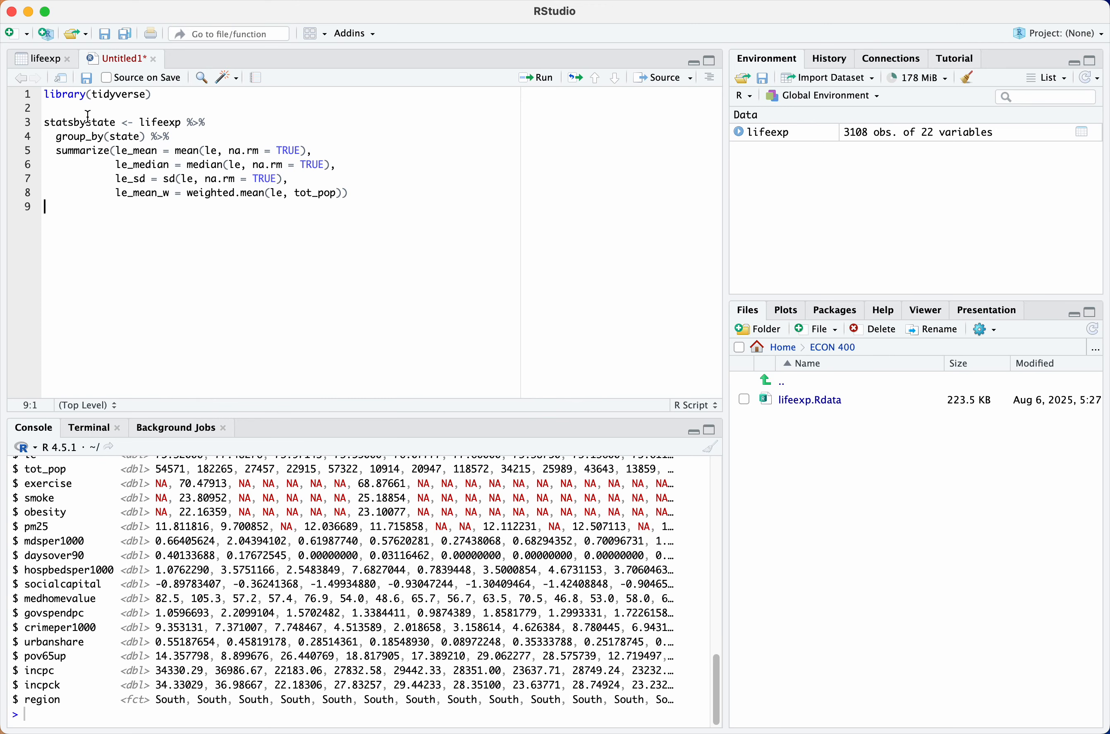
Examine the statsbystate assignment, its lifeexp source and its state grouping variable, checking the state column in the lifeexp table
{"action": "double_click", "coordinate": [162, 122]}
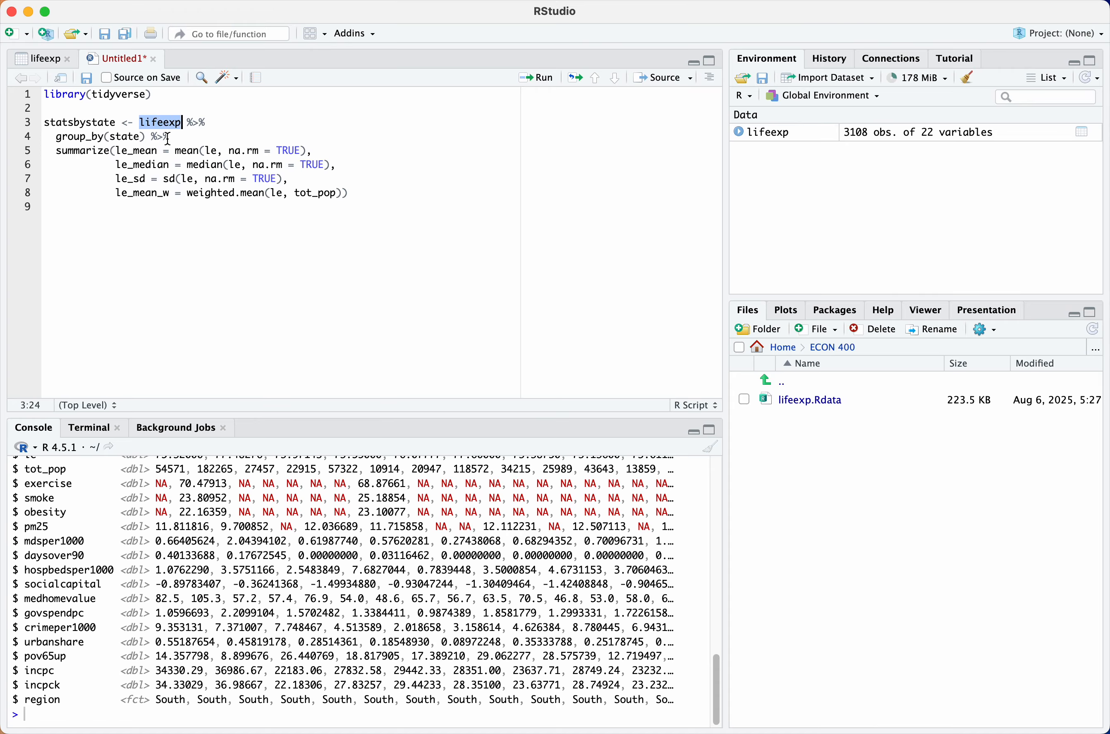
{"action": "left_click", "coordinate": [184, 123]}
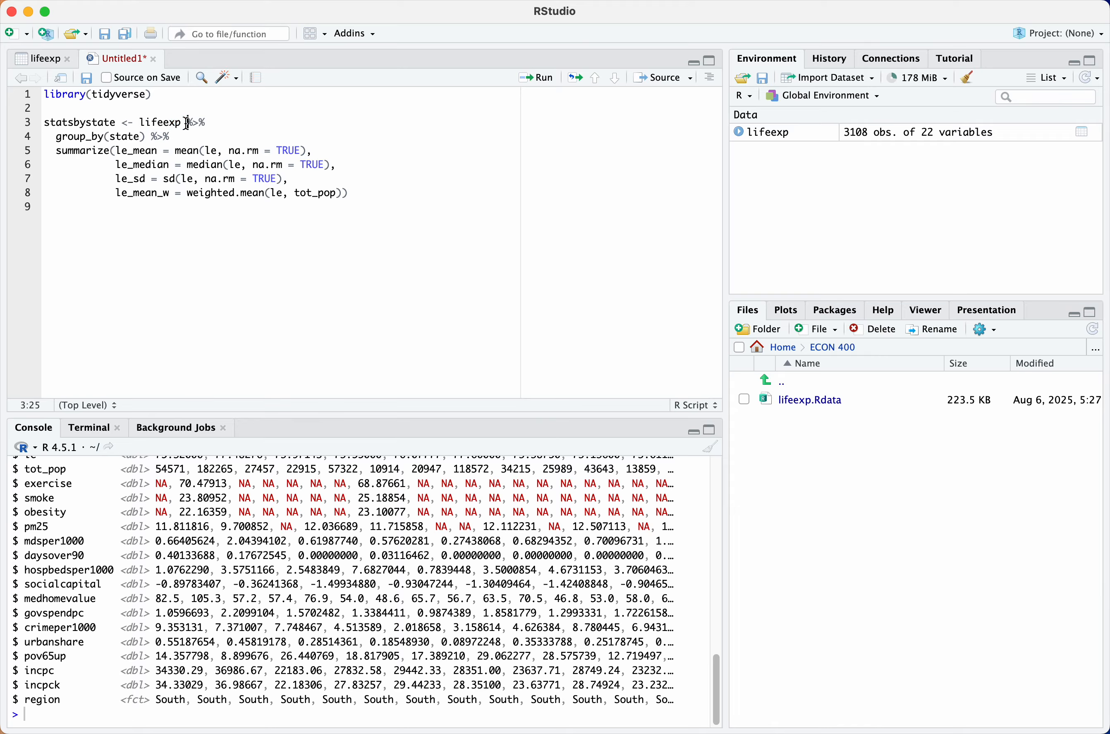
{"action": "left_click_drag", "start_coordinate": [184, 123], "coordinate": [364, 203]}
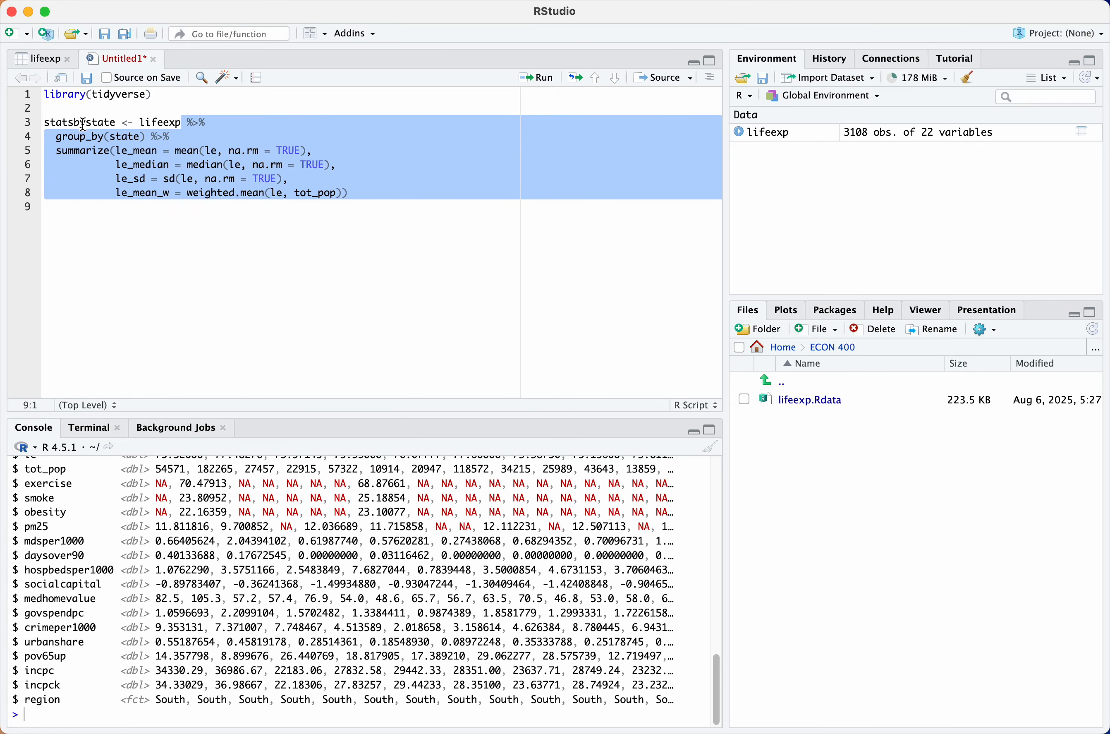
{"action": "double_click", "coordinate": [95, 123]}
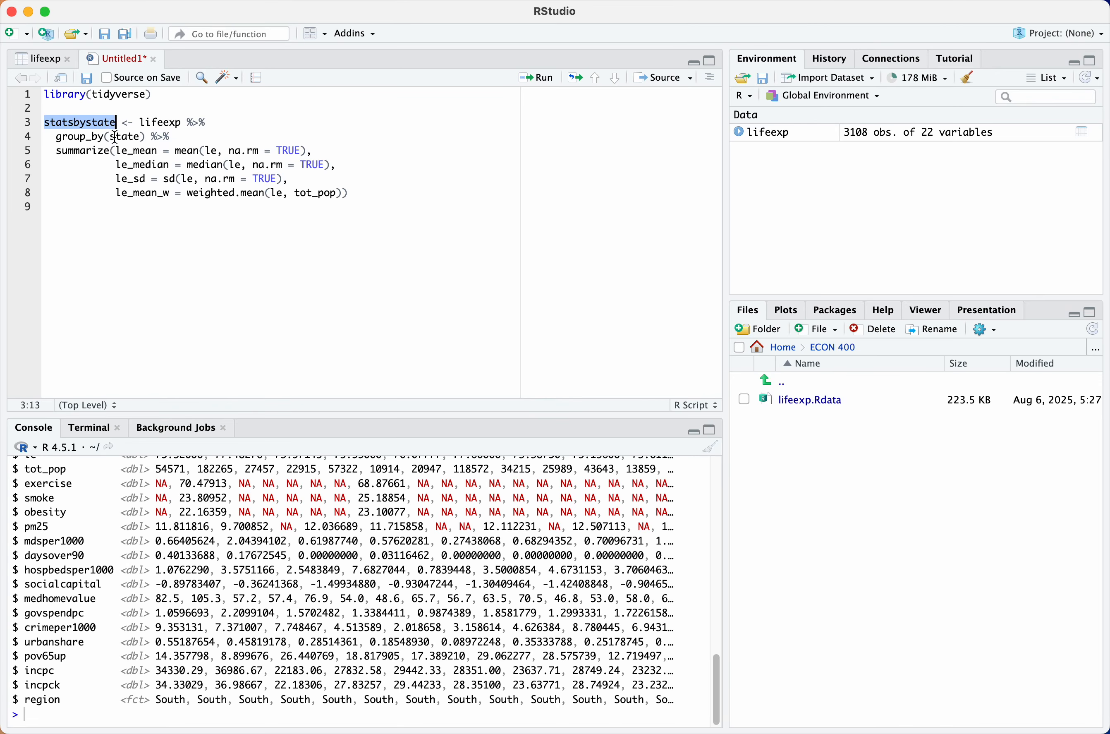
{"action": "double_click", "coordinate": [127, 138]}
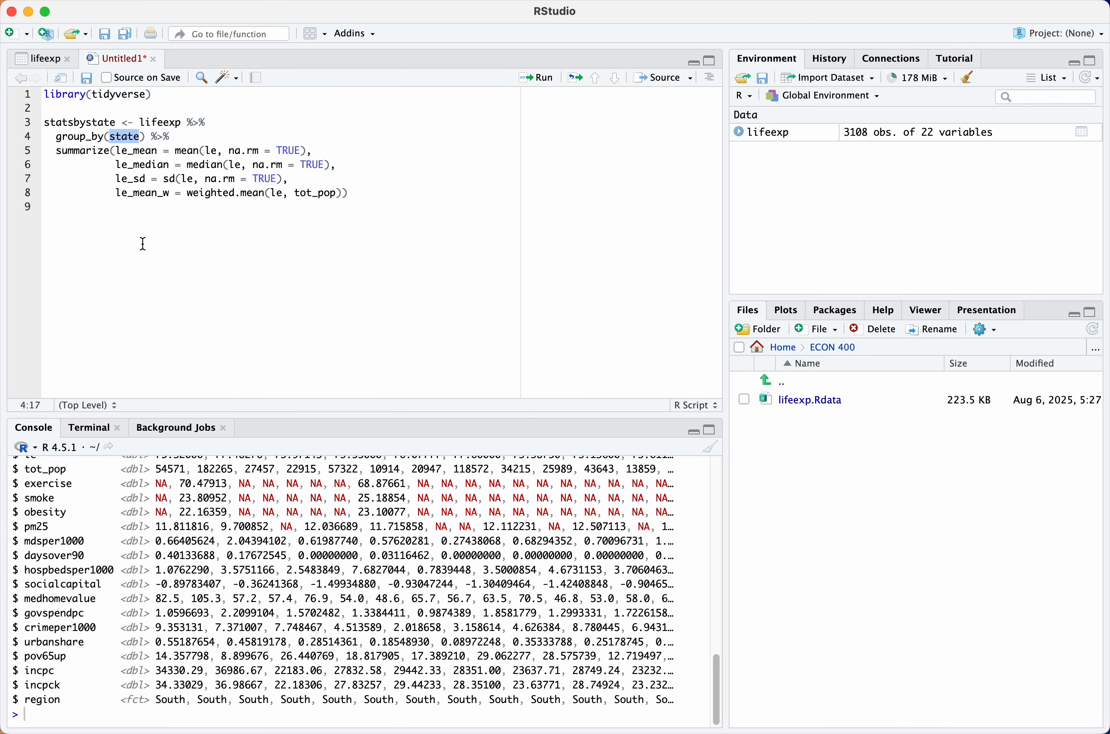
{"action": "left_click", "coordinate": [47, 60]}
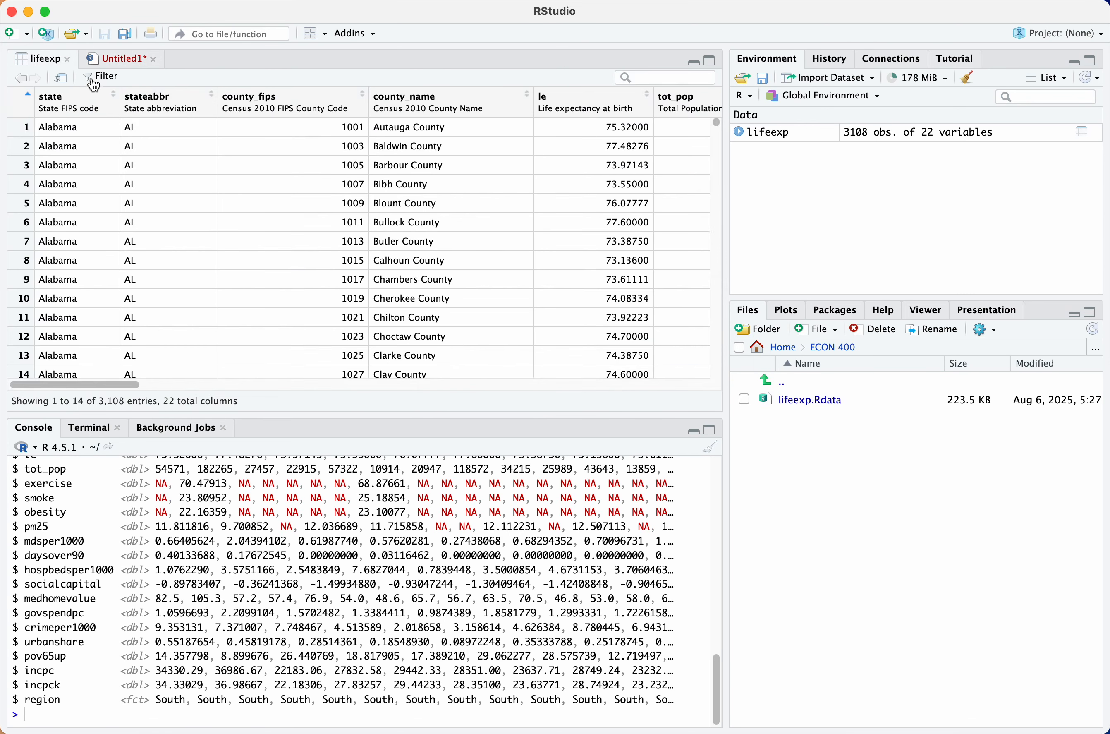
{"action": "left_click", "coordinate": [129, 56]}
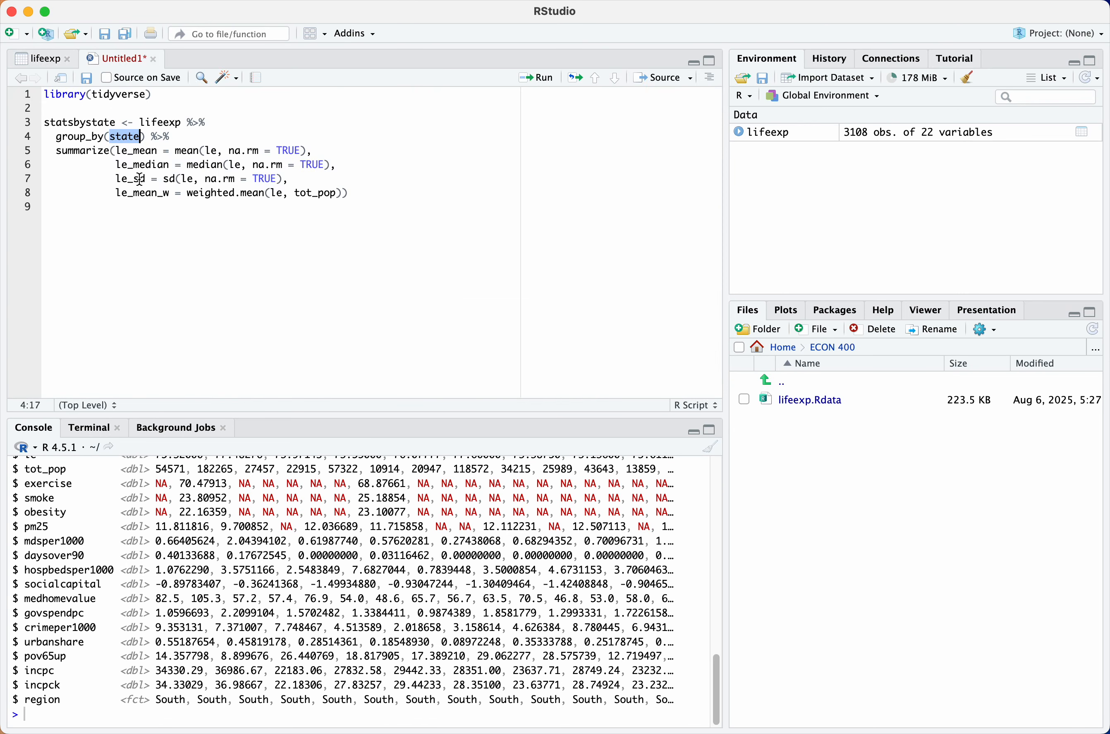
{"action": "double_click", "coordinate": [82, 124]}
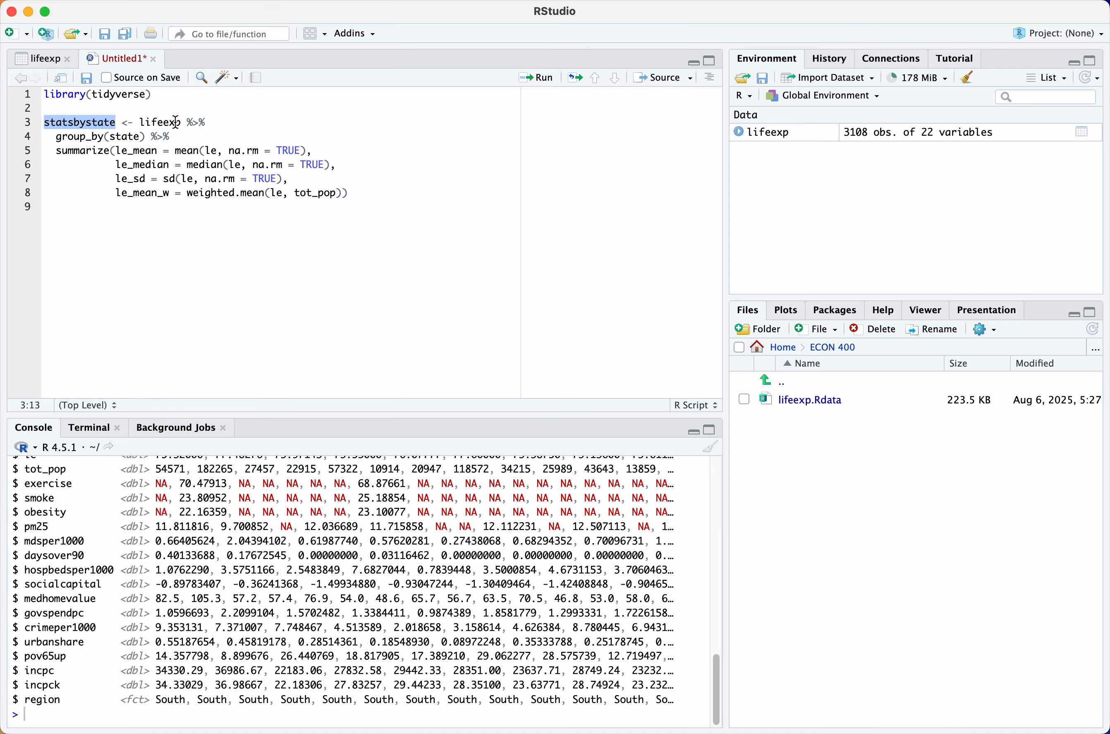
{"action": "left_click_drag", "start_coordinate": [139, 122], "coordinate": [372, 208]}
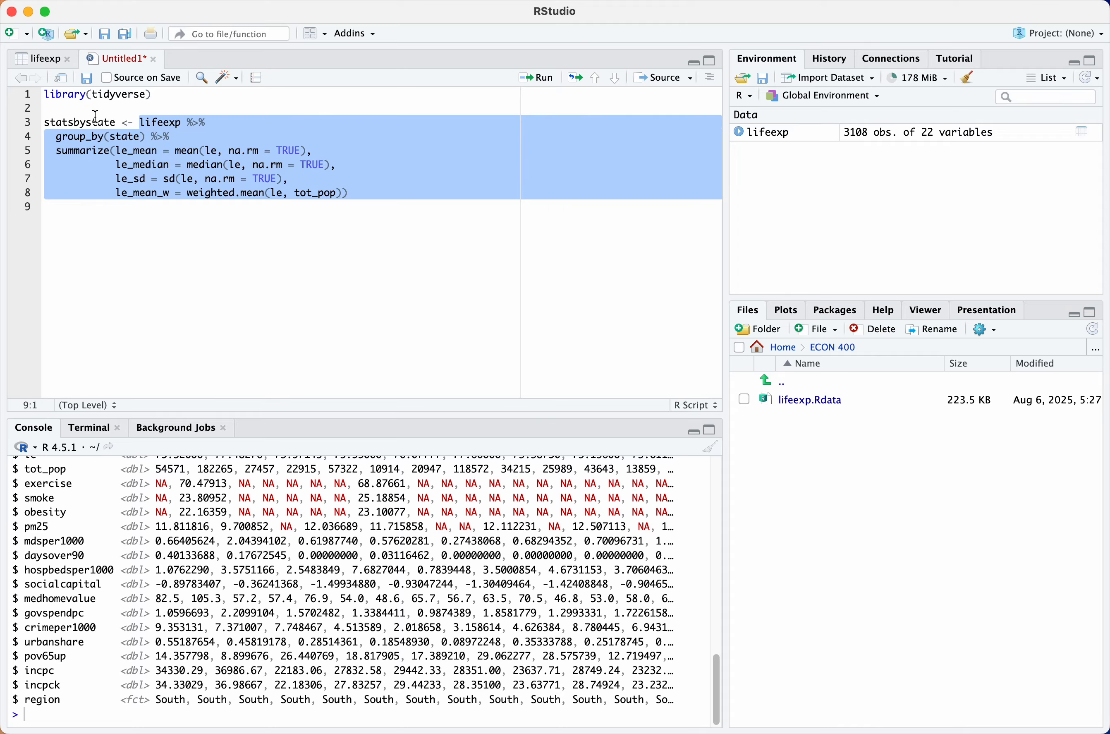
{"action": "left_click", "coordinate": [223, 138]}
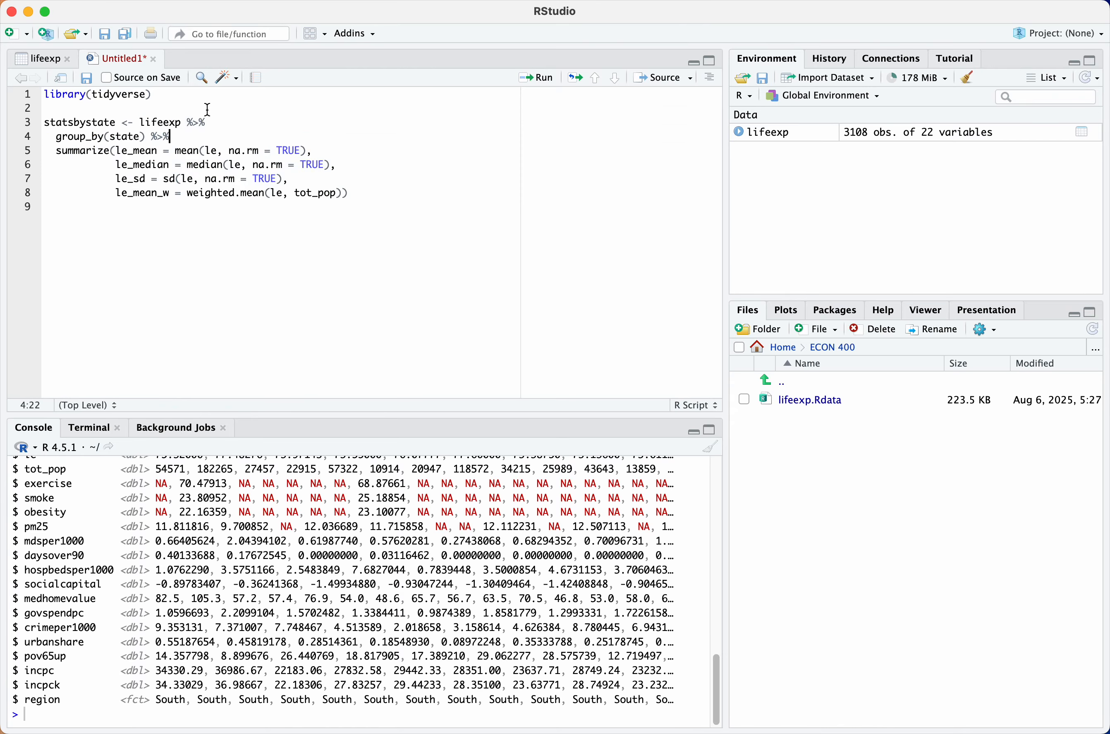
Examine how the %>% operators pass lifeexp through group_by(state) into summarize and its list of statistics
{"action": "left_click_drag", "start_coordinate": [189, 122], "coordinate": [210, 122]}
{"action": "left_click", "coordinate": [152, 137]}
{"action": "left_click_drag", "start_coordinate": [152, 137], "coordinate": [170, 137]}
{"action": "double_click", "coordinate": [148, 123]}
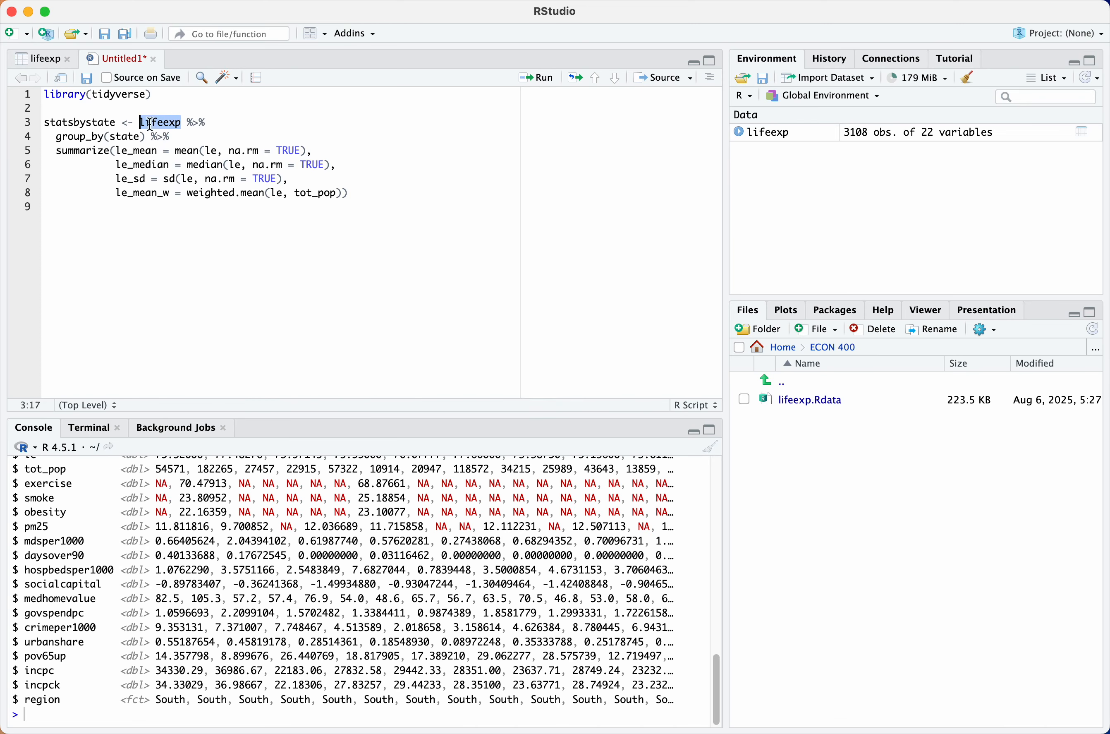
{"action": "left_click_drag", "start_coordinate": [56, 138], "coordinate": [148, 137]}
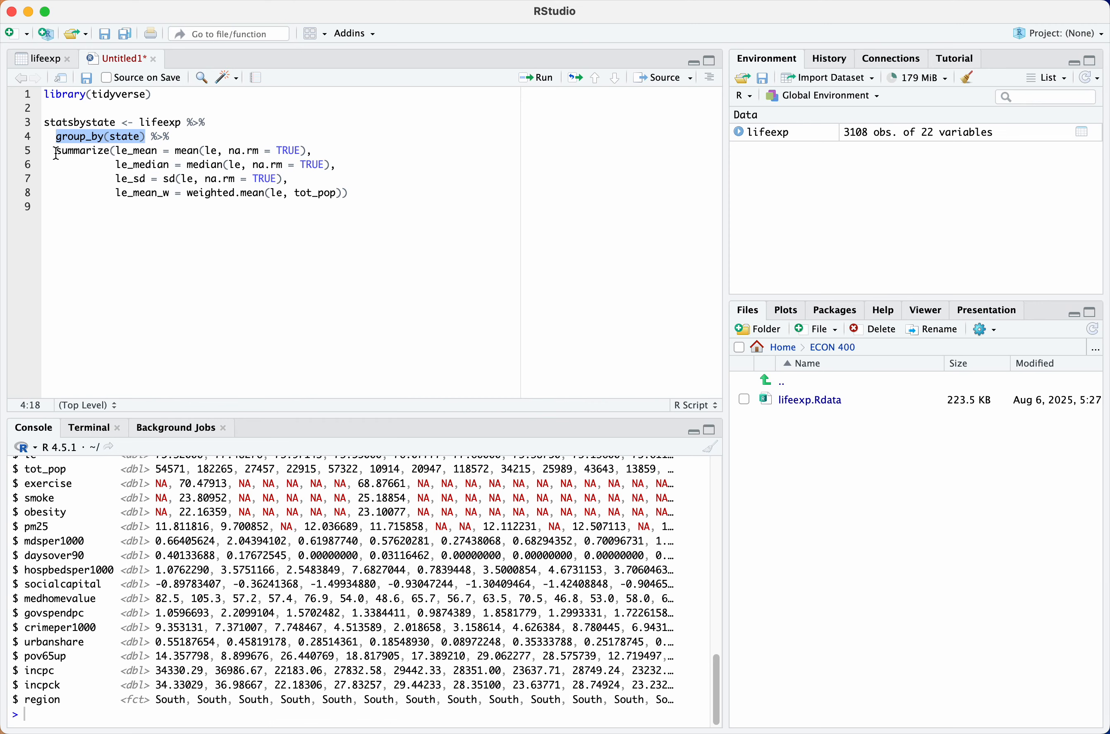
{"action": "double_click", "coordinate": [75, 151]}
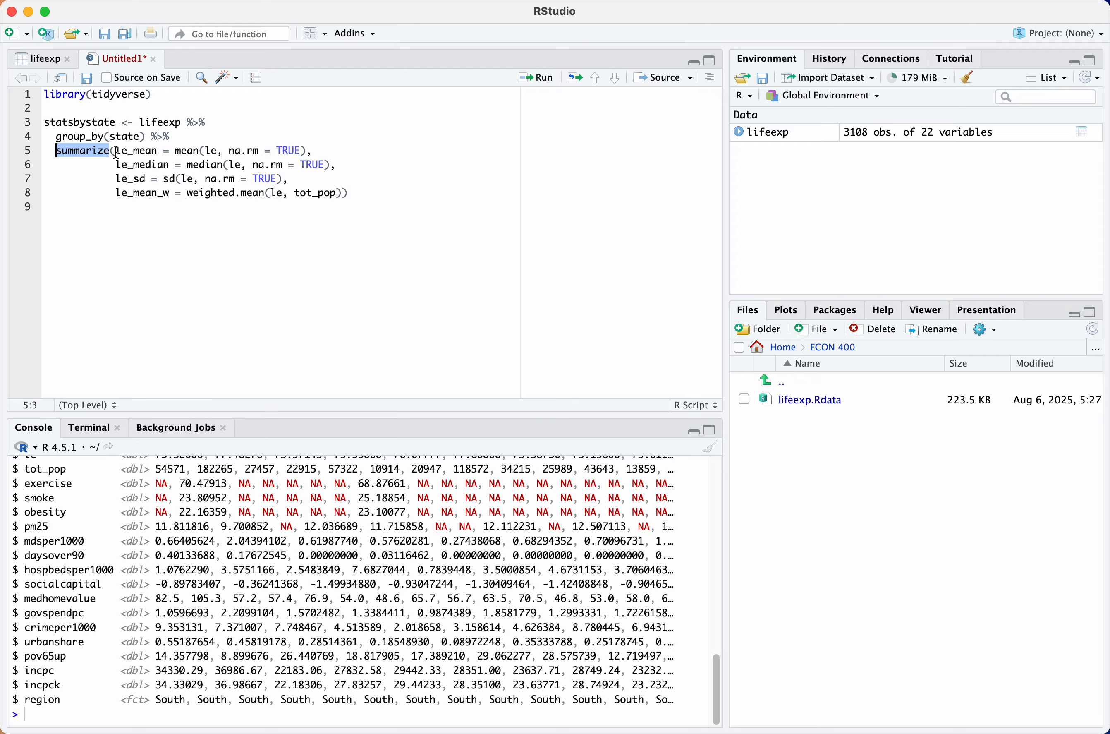
{"action": "left_click_drag", "start_coordinate": [117, 152], "coordinate": [339, 194]}
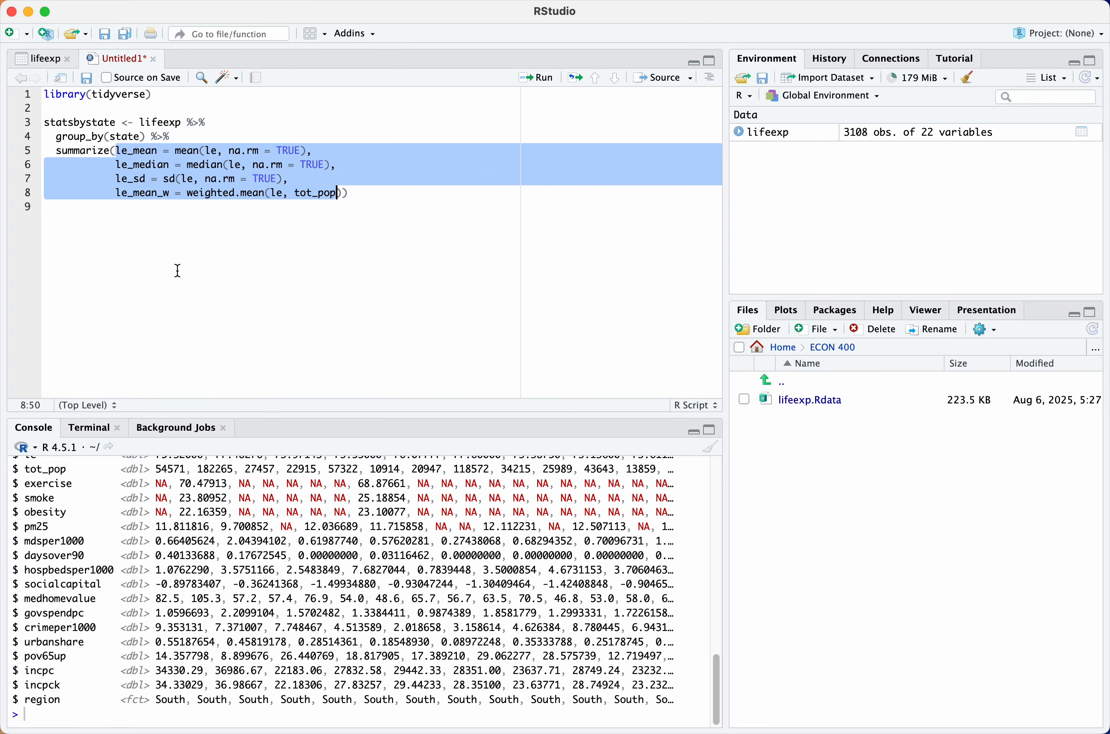
Examine the le_mean line of the summarize call, including the mean function and its na.rm = TRUE argument
{"action": "left_click", "coordinate": [176, 151]}
{"action": "left_click_drag", "start_coordinate": [175, 151], "coordinate": [310, 151]}
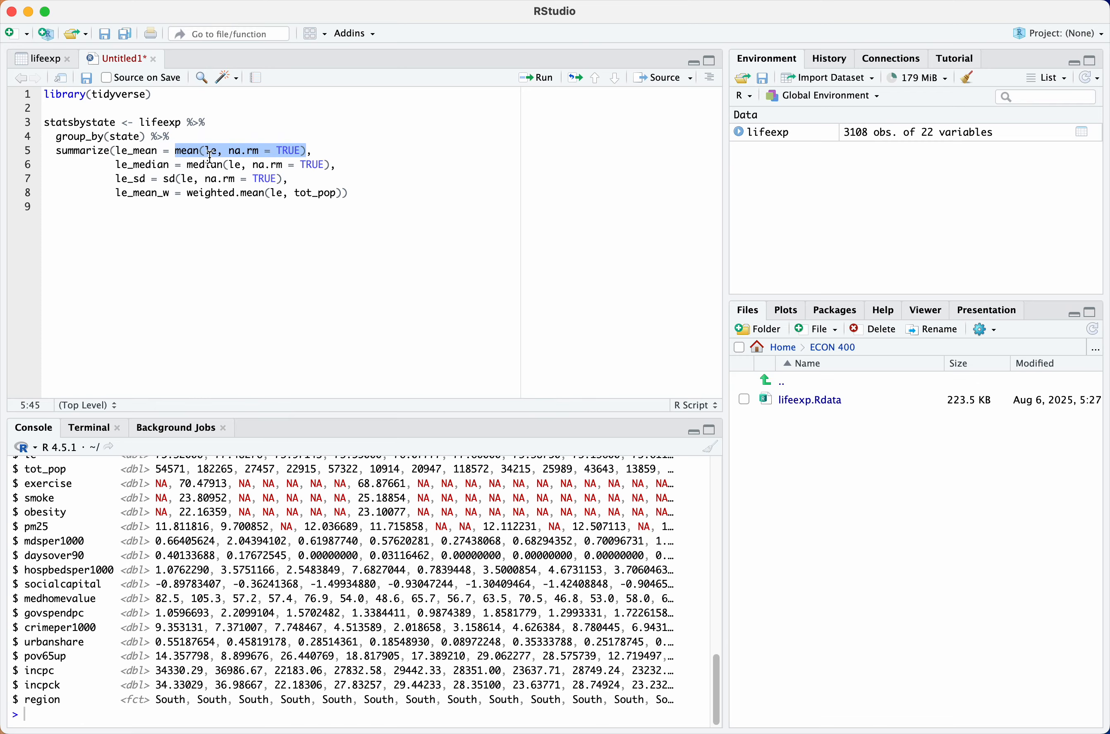
{"action": "double_click", "coordinate": [145, 150]}
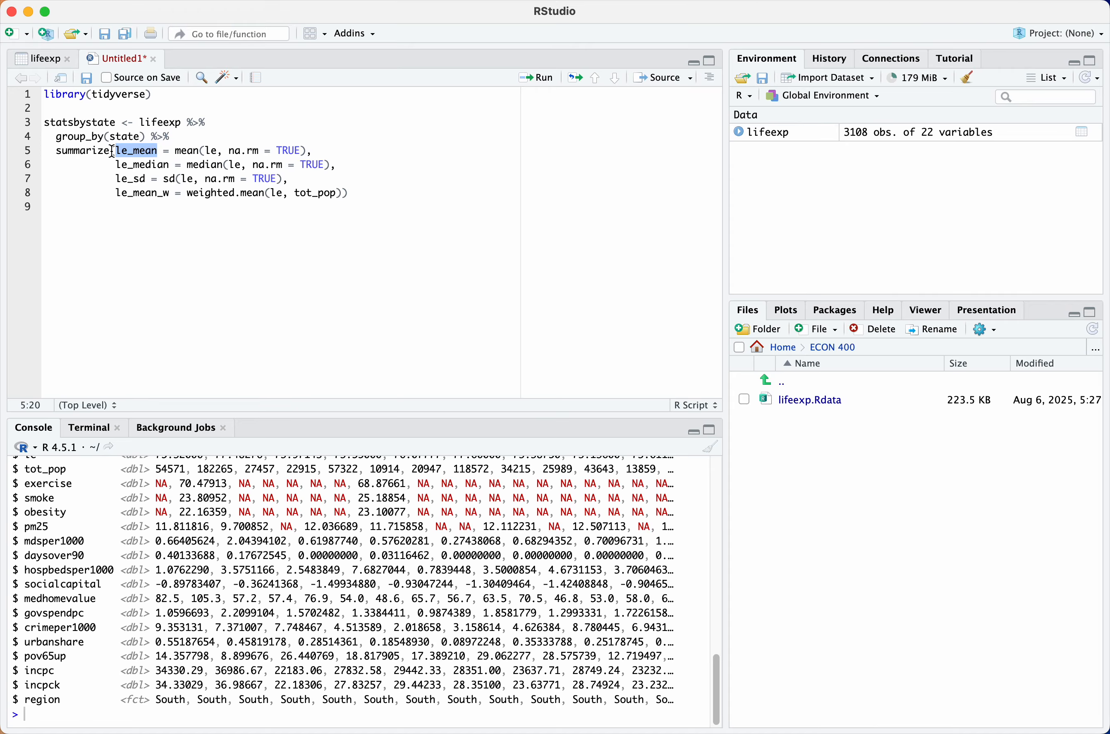
{"action": "left_click_drag", "start_coordinate": [229, 152], "coordinate": [303, 152]}
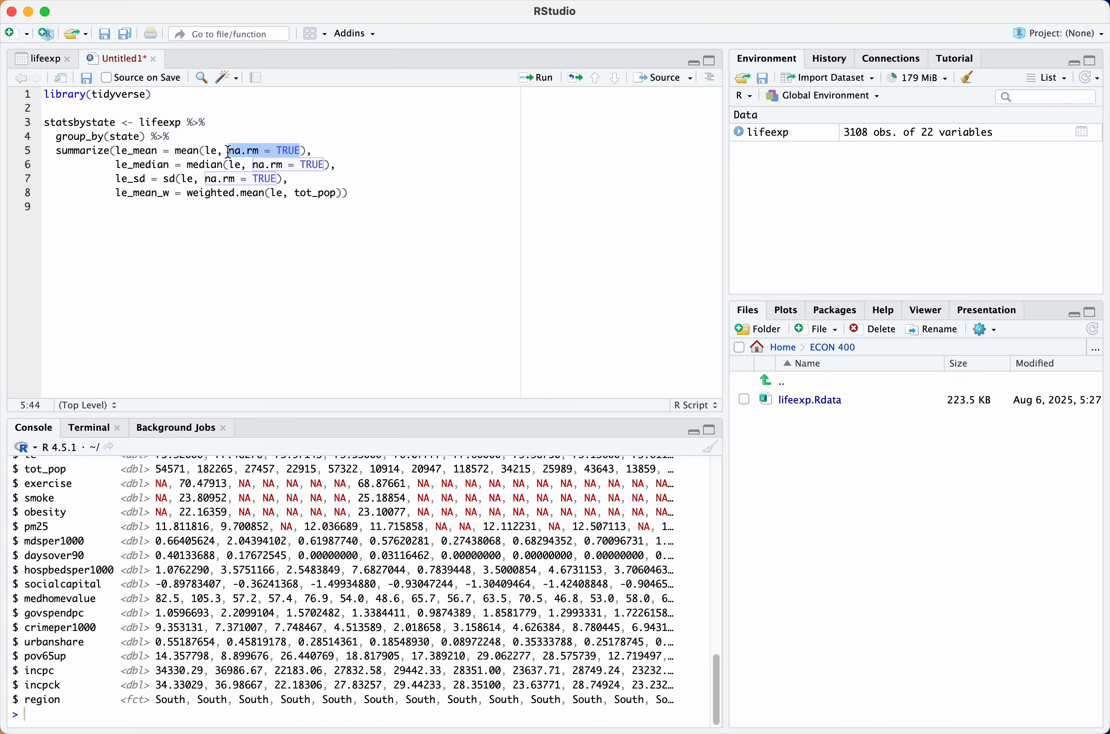
{"action": "double_click", "coordinate": [254, 151]}
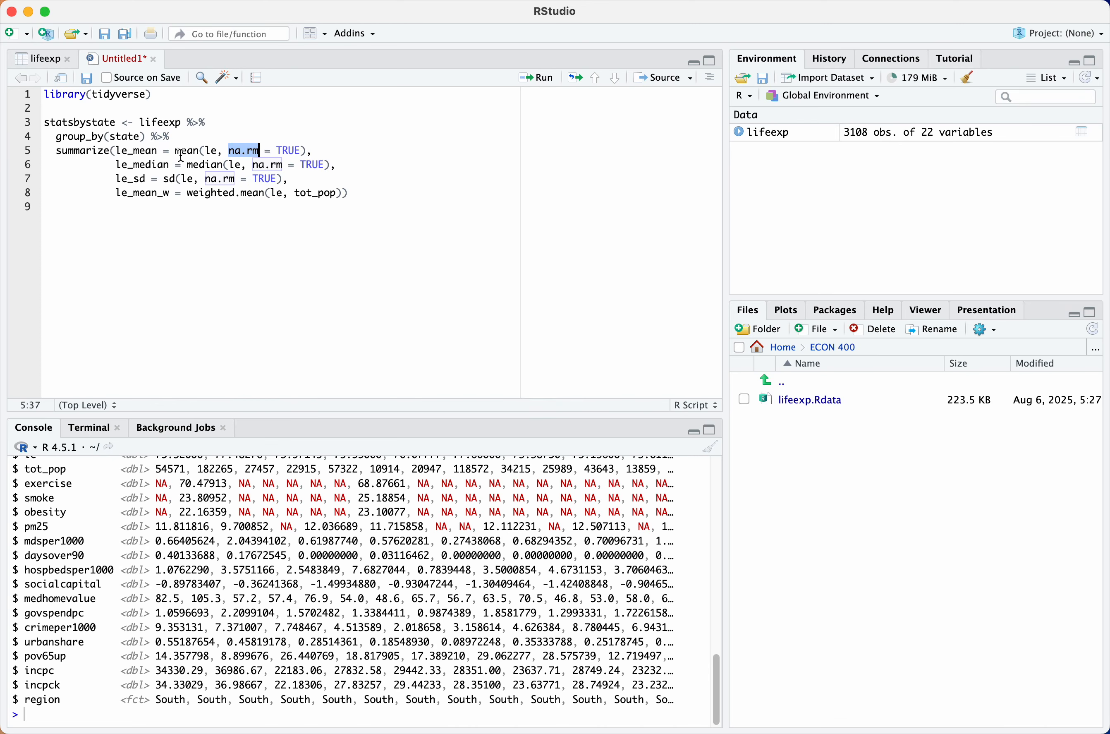
{"action": "mouse_move", "coordinate": [184, 151]}
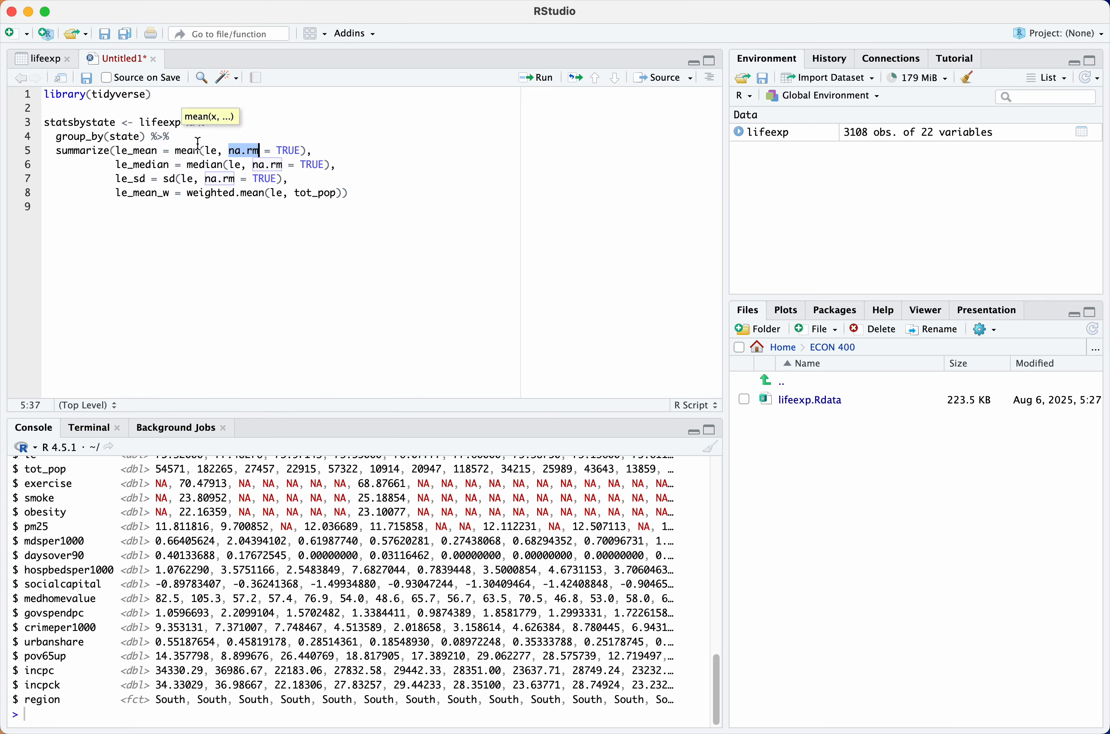
{"action": "left_click", "coordinate": [258, 150]}
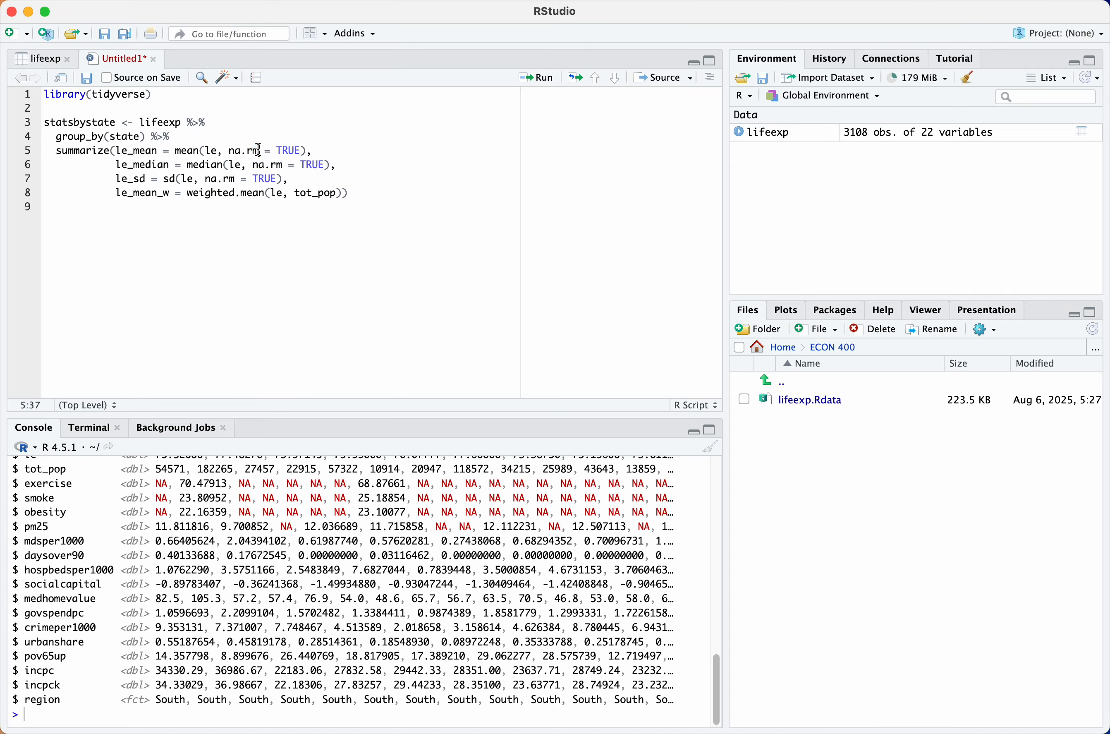
{"action": "left_click_drag", "start_coordinate": [228, 151], "coordinate": [303, 151]}
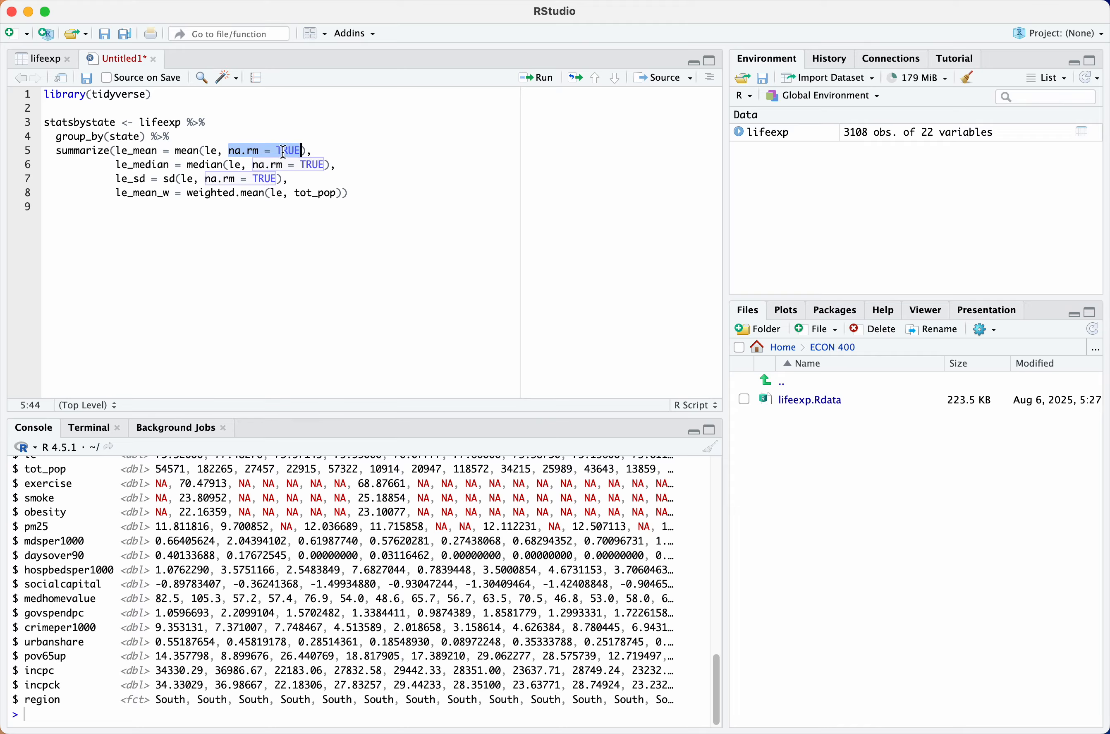
Compare the mean, median, sd and weighted.mean functions with their output names, including the tot_pop weight used for le_mean_w
{"action": "double_click", "coordinate": [194, 150]}
{"action": "double_click", "coordinate": [203, 165]}
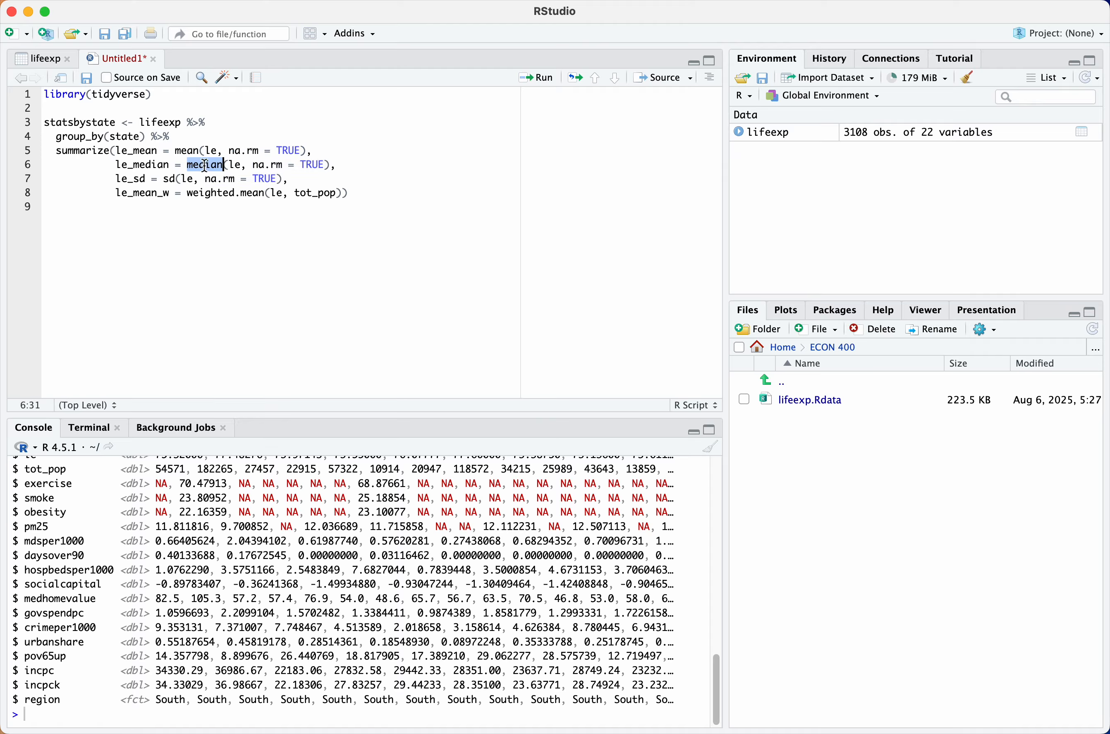
{"action": "double_click", "coordinate": [169, 179]}
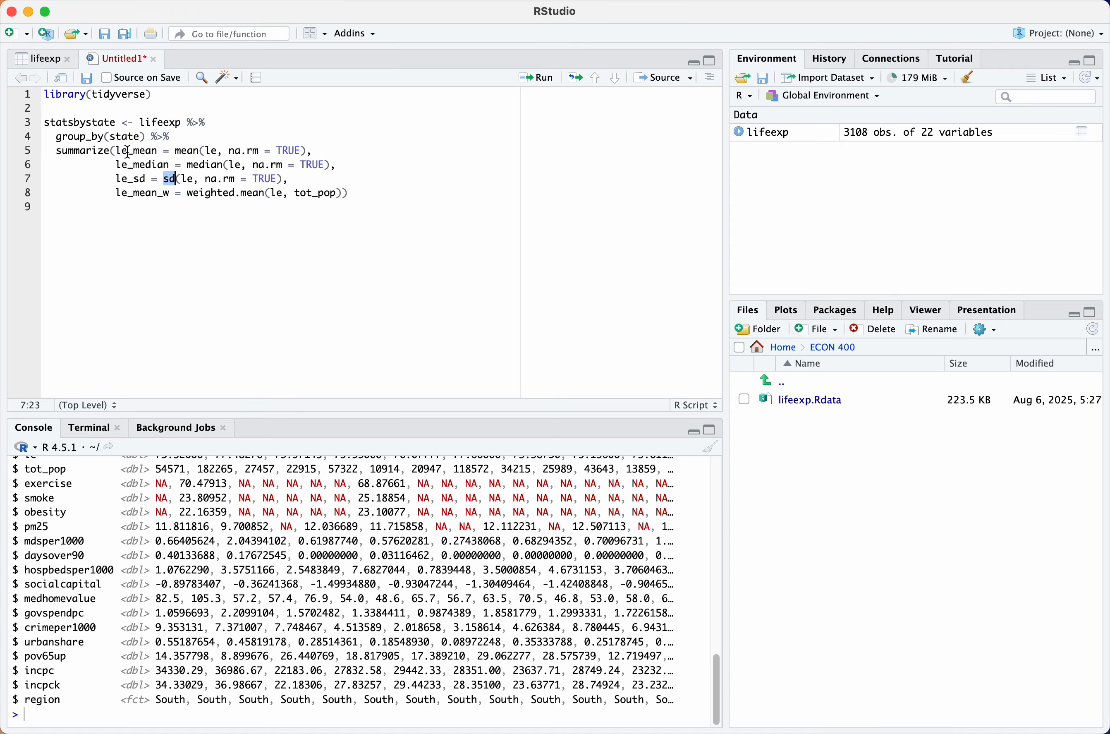
{"action": "double_click", "coordinate": [141, 151]}
{"action": "double_click", "coordinate": [148, 166]}
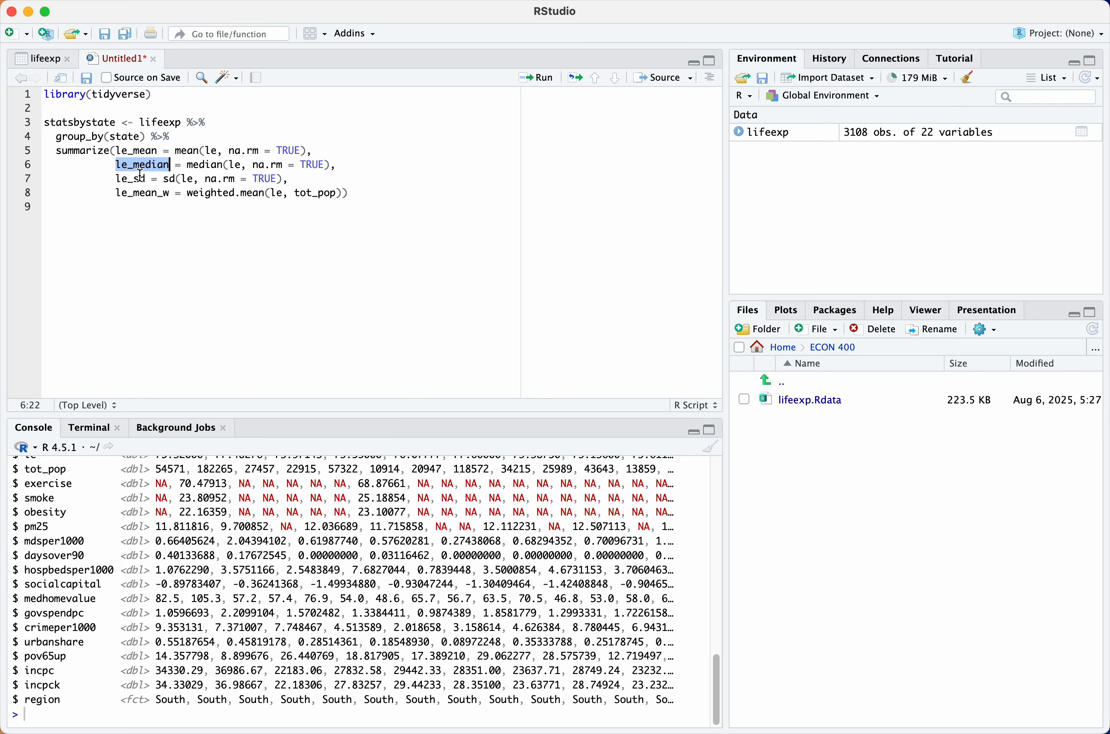
{"action": "double_click", "coordinate": [134, 179]}
{"action": "left_click", "coordinate": [194, 229]}
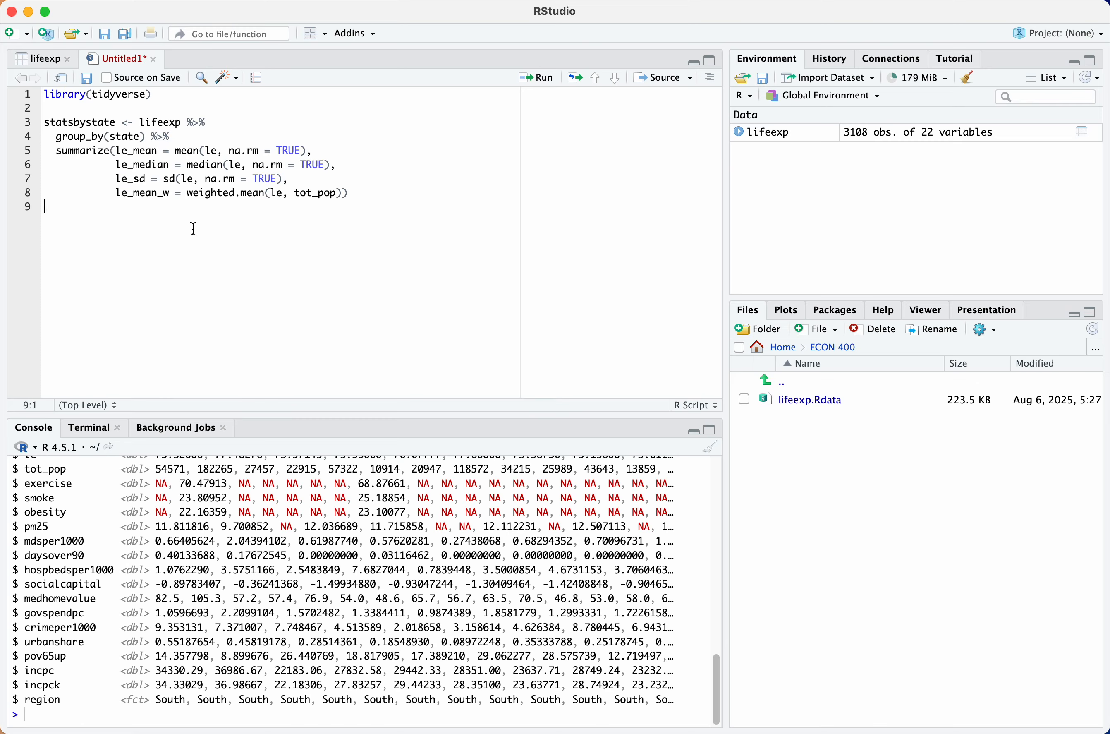
{"action": "double_click", "coordinate": [221, 193]}
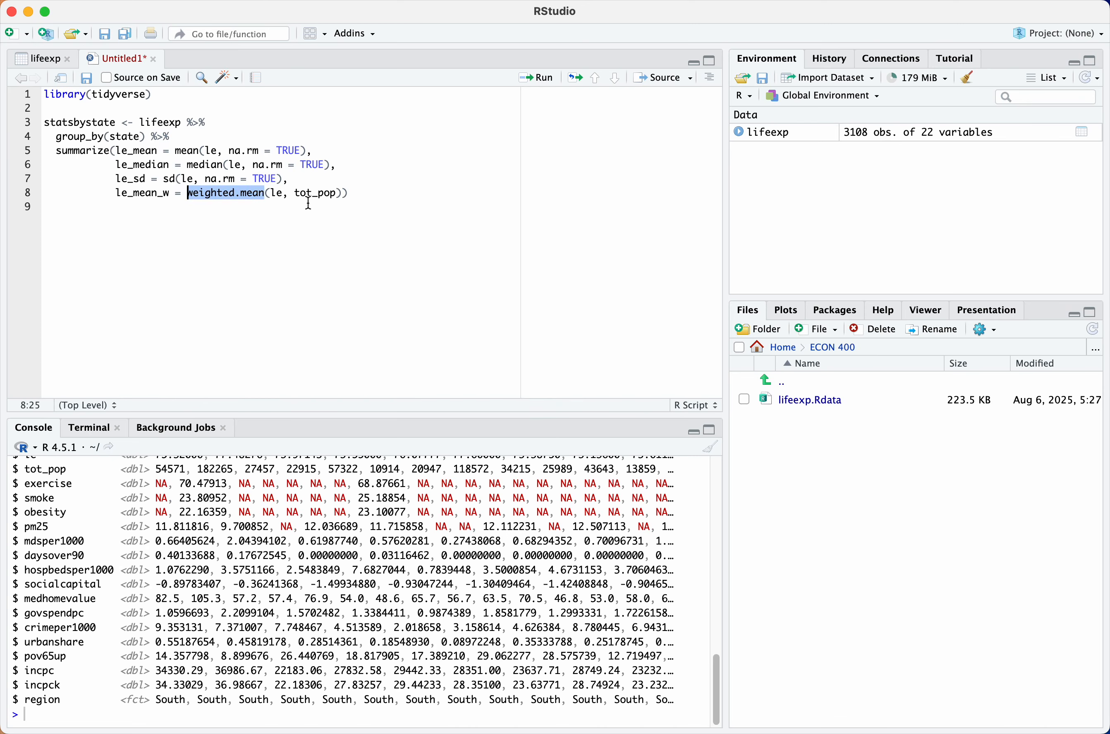
{"action": "double_click", "coordinate": [276, 194]}
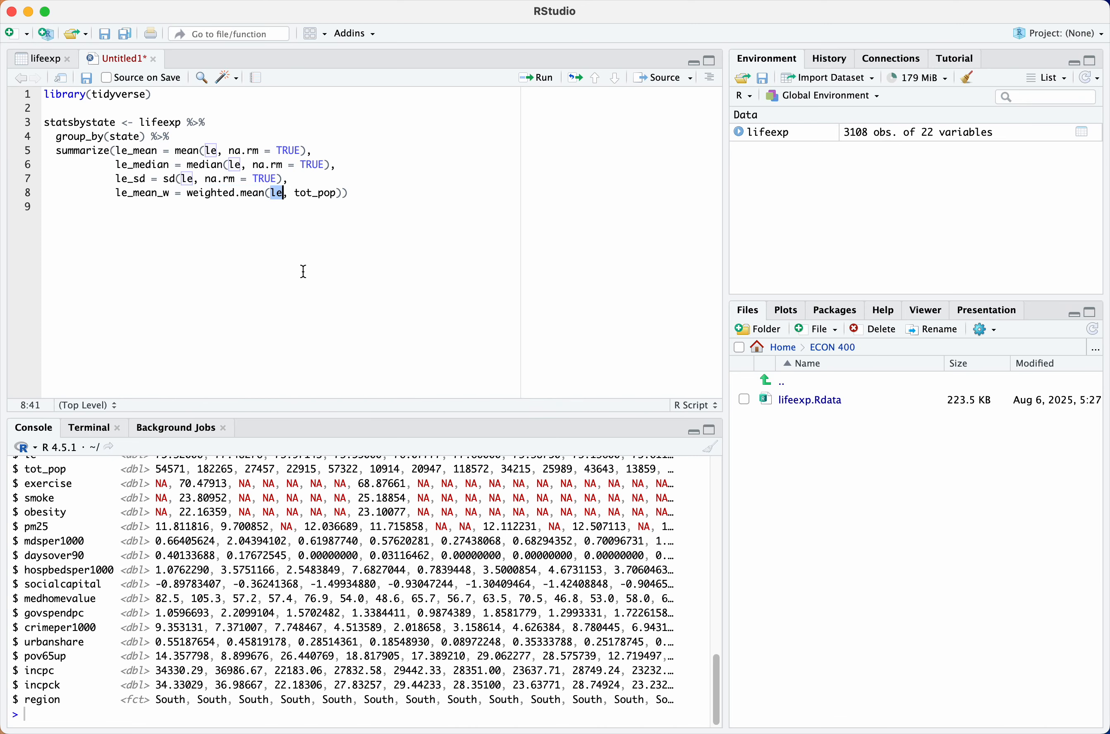
{"action": "double_click", "coordinate": [321, 193]}
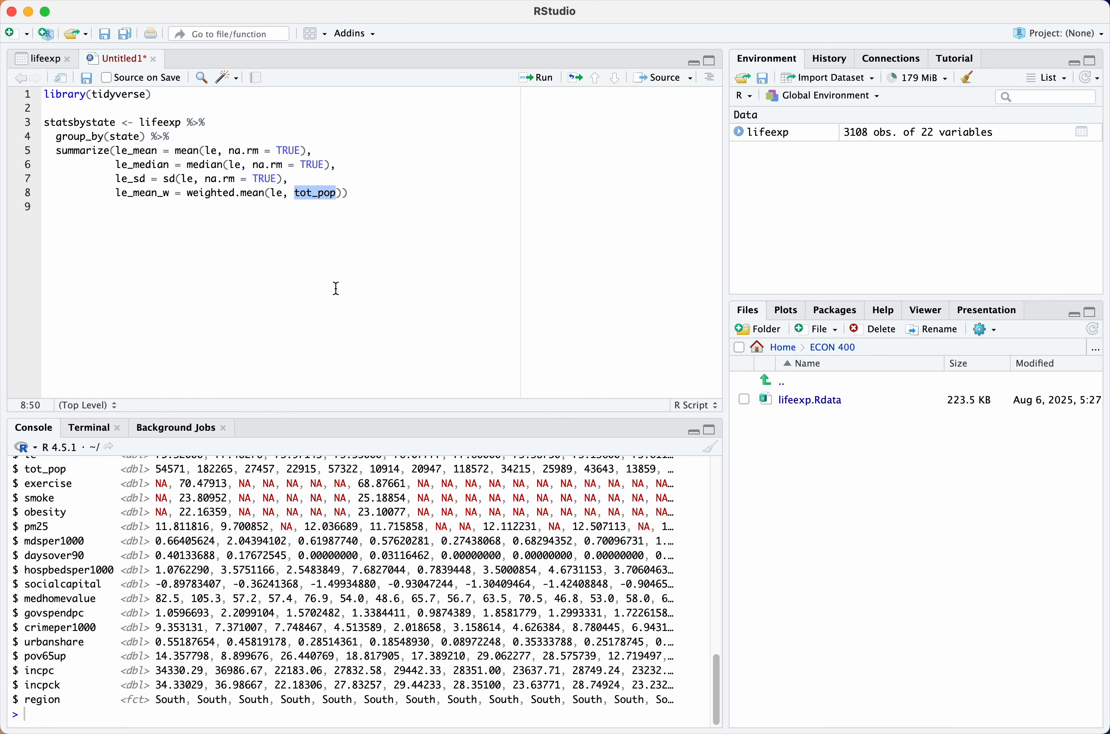
{"action": "double_click", "coordinate": [141, 193]}
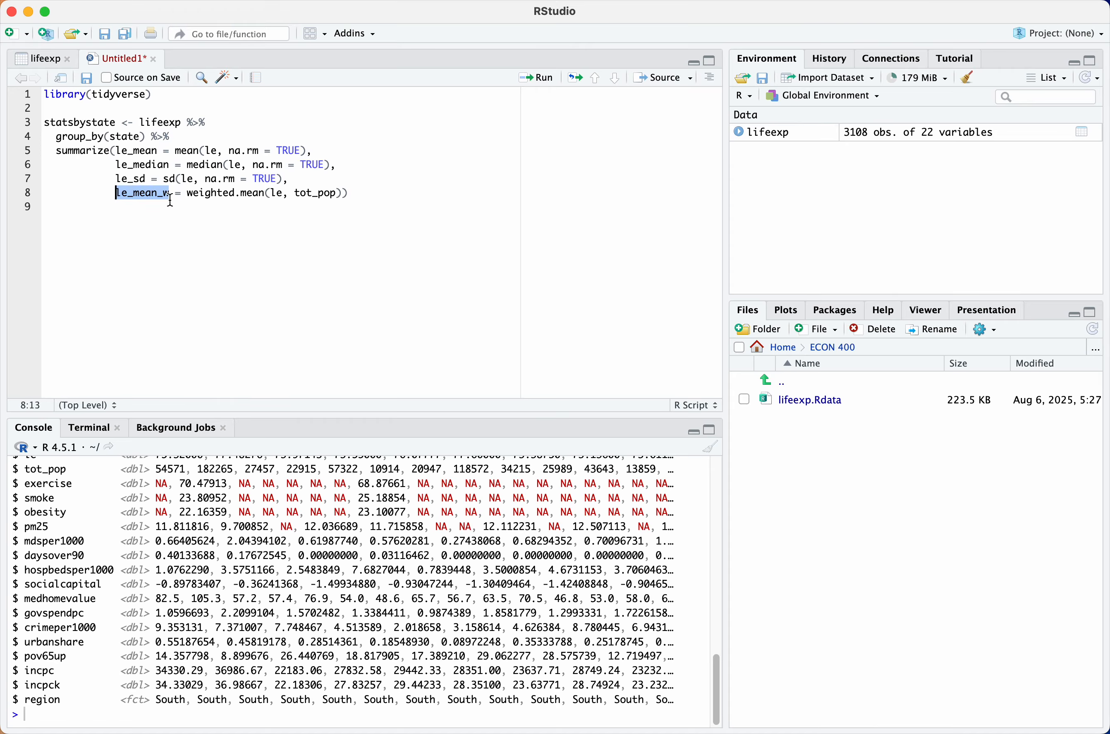
Run the whole script, from library(tidyverse) through the statsbystate summary
{"action": "left_click", "coordinate": [169, 226]}
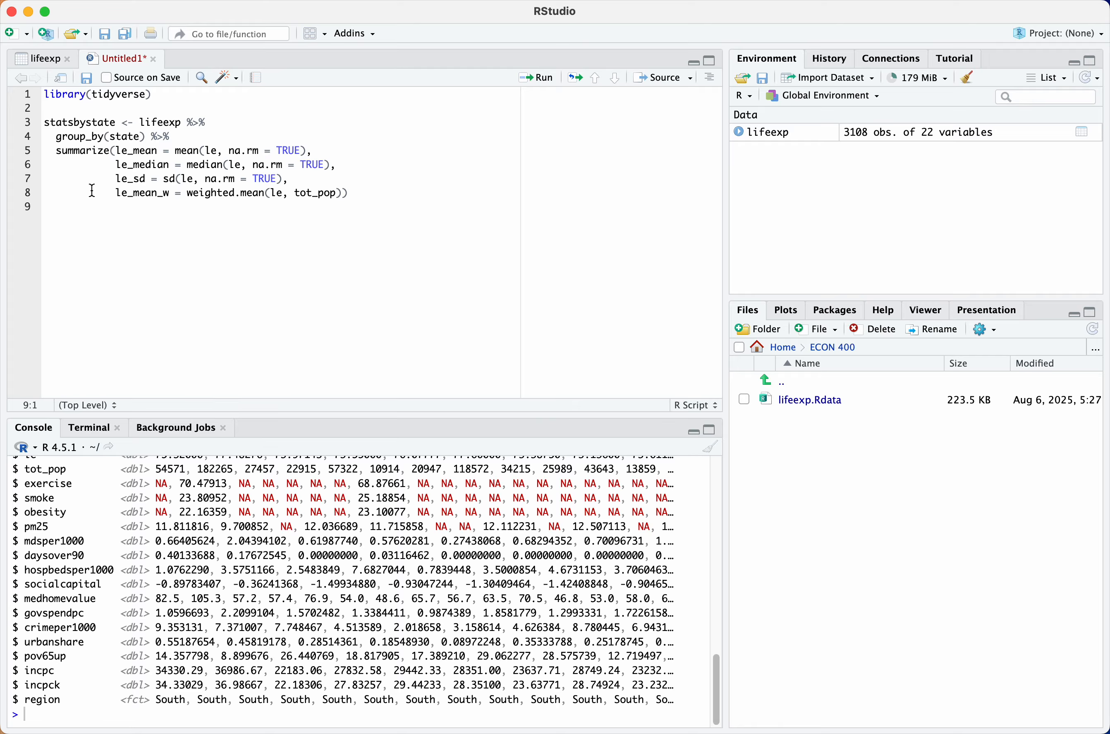
{"action": "left_click_drag", "start_coordinate": [69, 223], "coordinate": [22, 70]}
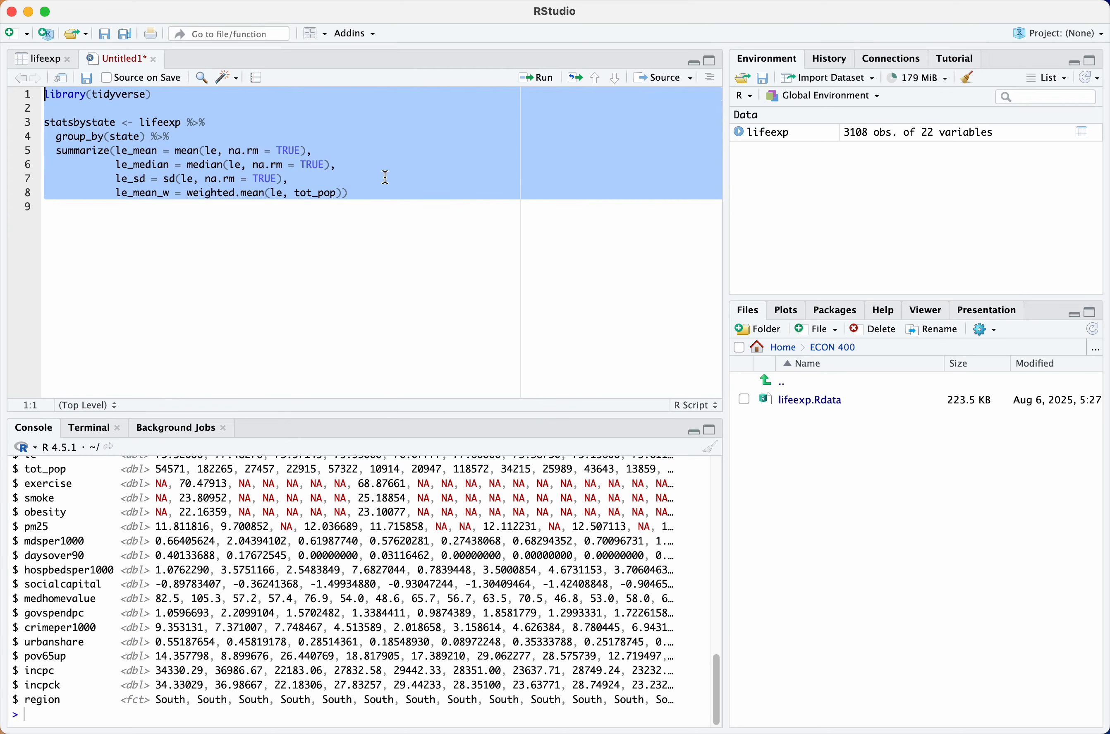
{"action": "left_click", "coordinate": [542, 85]}
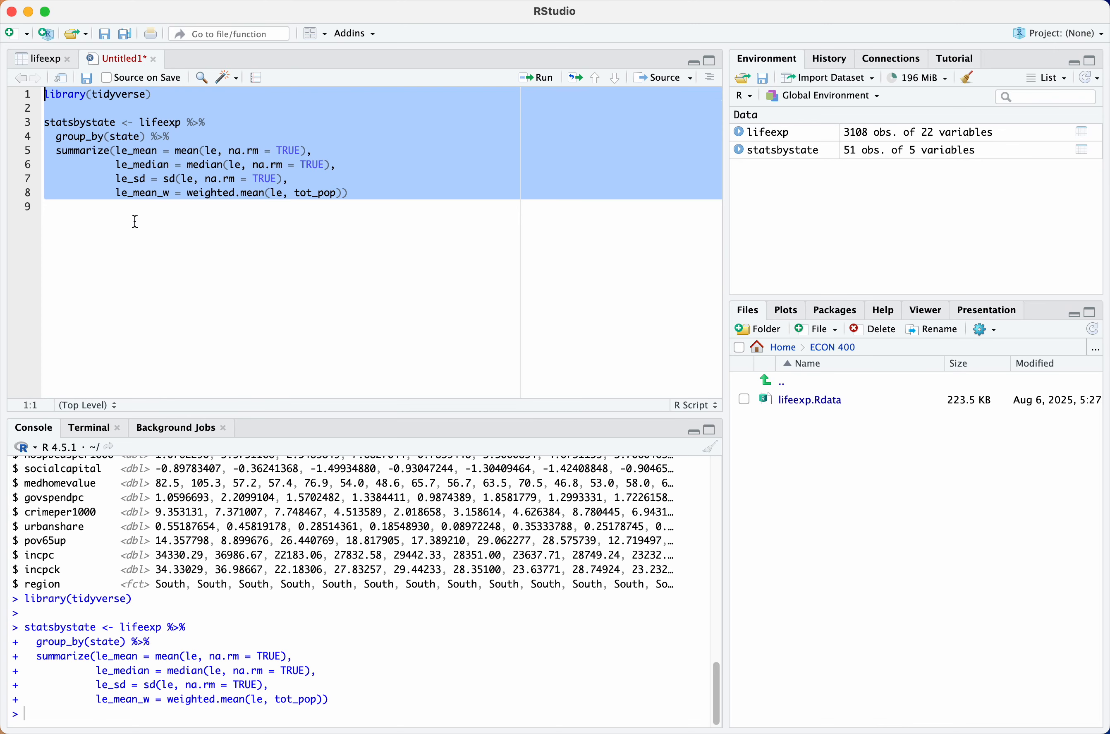
Open the statsbystate table and compare its one-row-per-state statistics with the county rows of the lifeexp table
{"action": "left_click", "coordinate": [138, 248]}
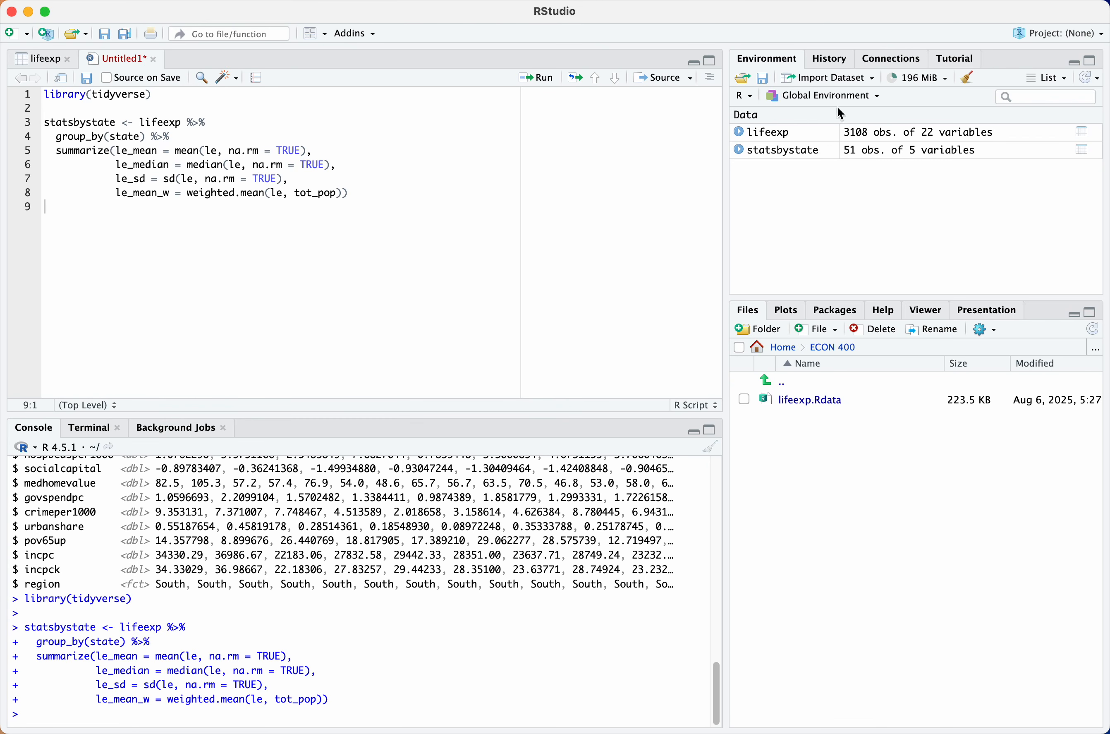
{"action": "left_click", "coordinate": [777, 152]}
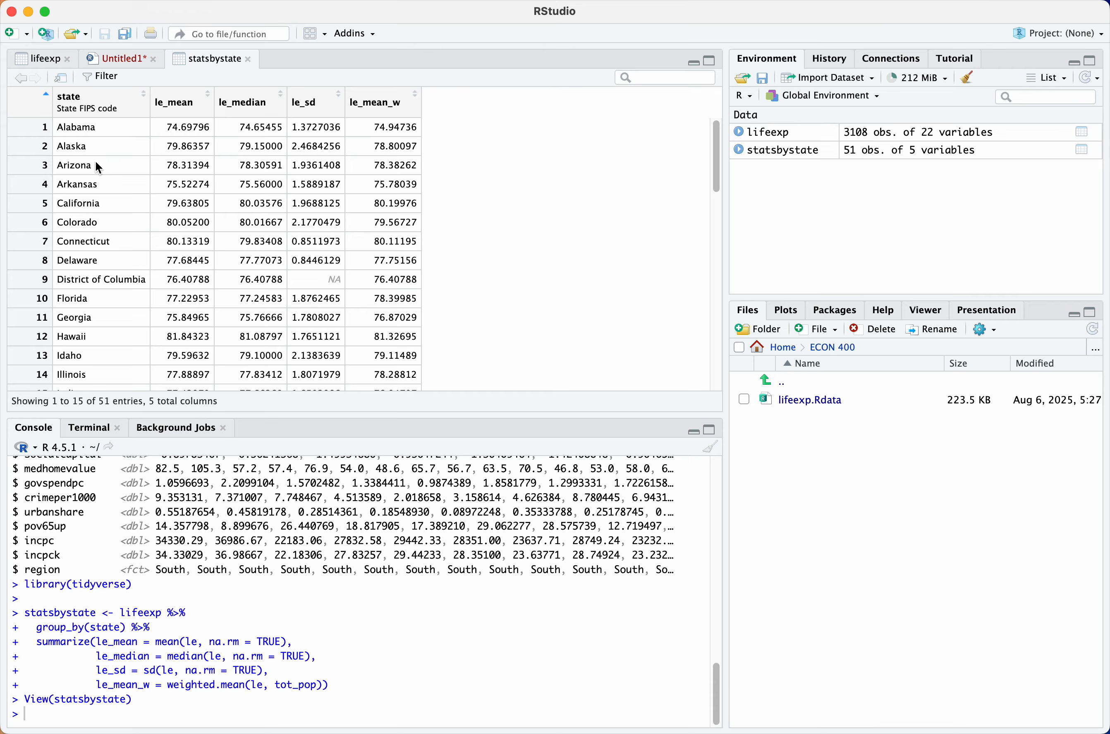
{"action": "left_click", "coordinate": [51, 59]}
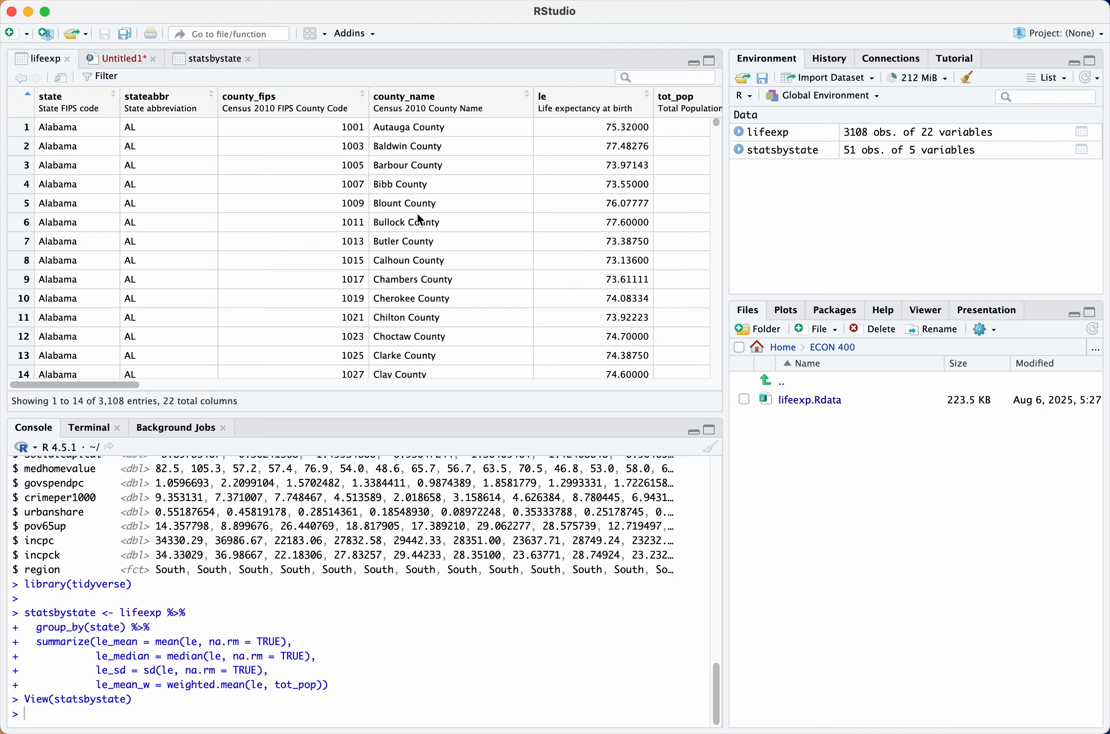
{"action": "left_click", "coordinate": [217, 60]}
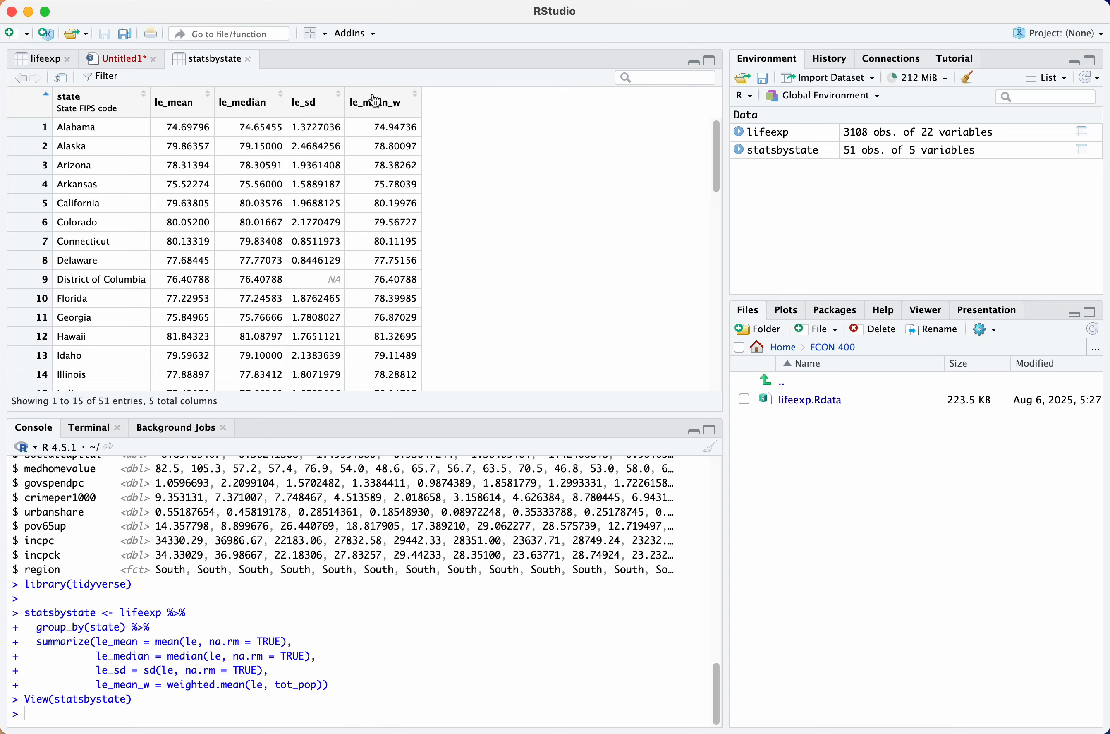
Save the script as "A1 analysis" in R format in the ECON 400 folder
{"action": "left_click", "coordinate": [124, 61]}
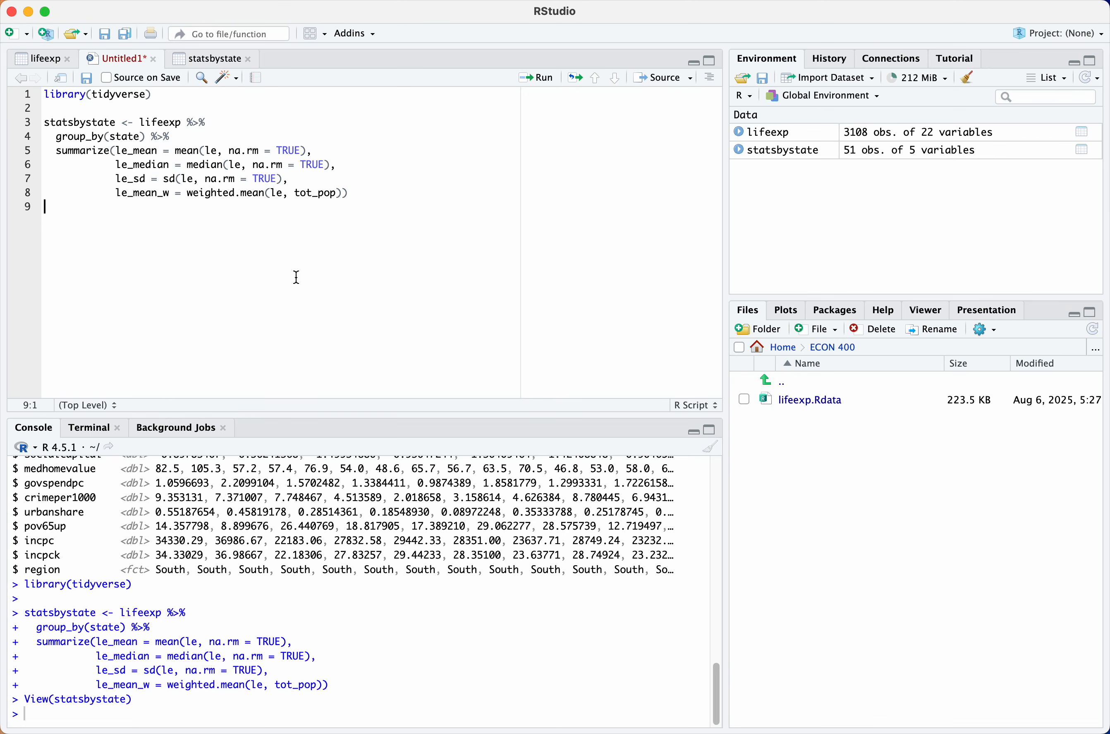
{"action": "key", "text": "super+s"}
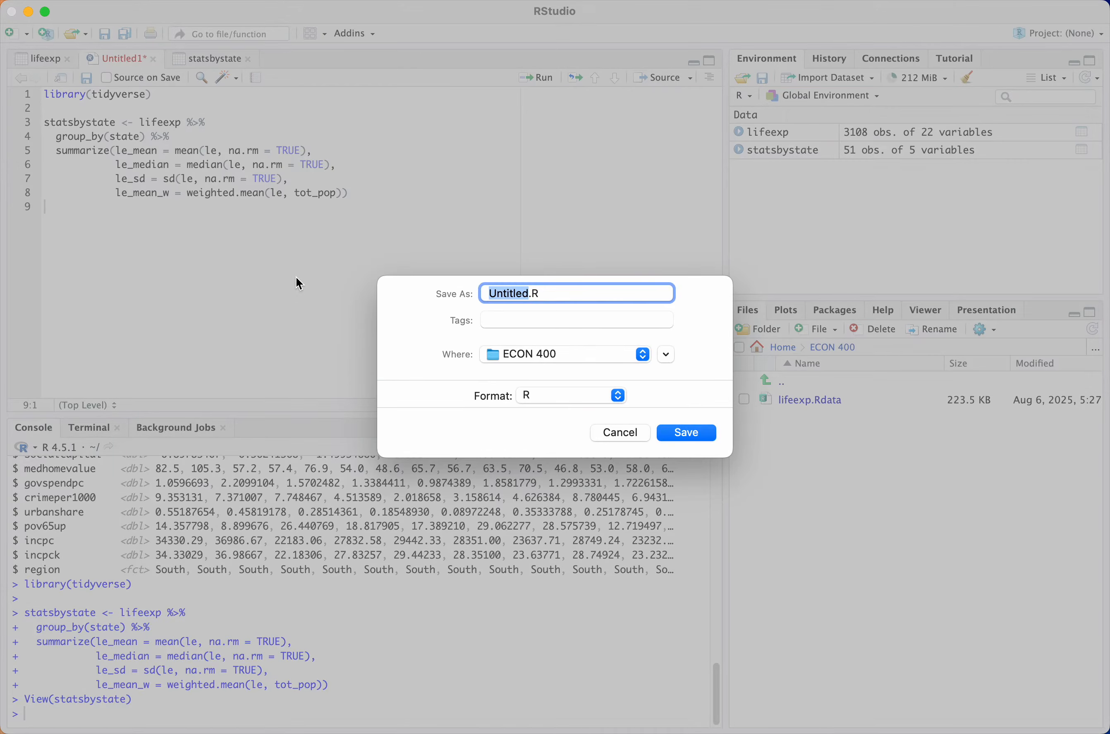
{"action": "type", "text": "A1 analysis"}
{"action": "left_click", "coordinate": [684, 430]}
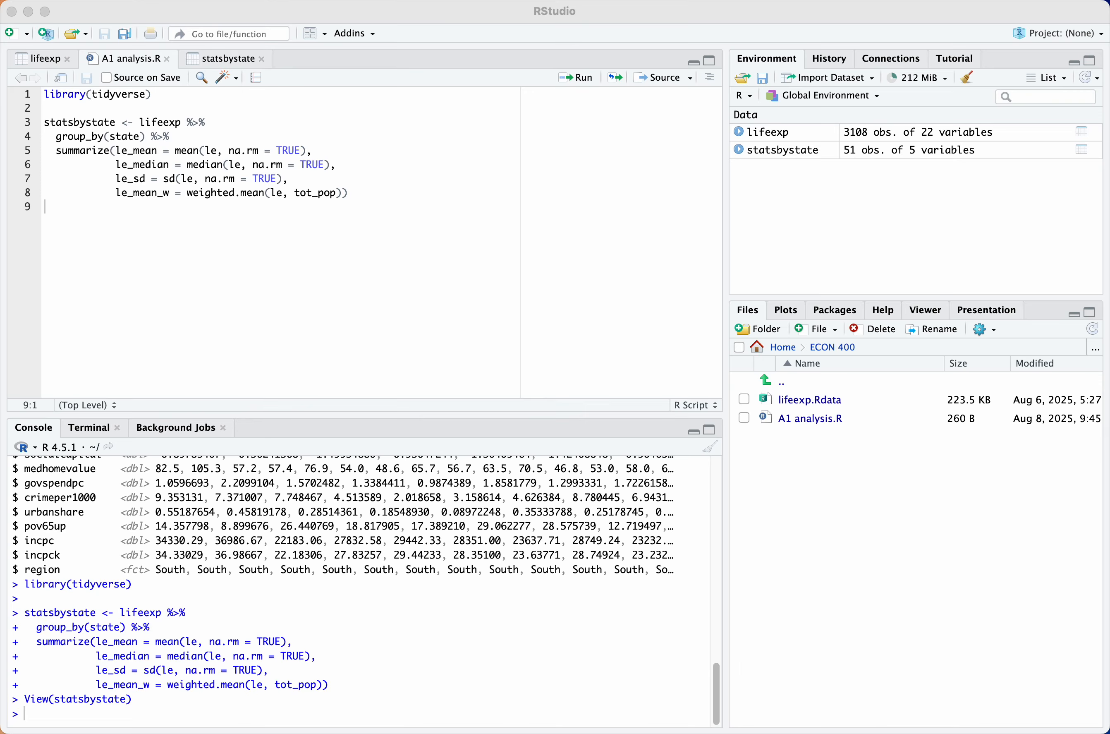
Add the lines lm1 <- lm(le ~ incpck, data = lifeexp) and summary(lm1) below the statsbystate code
{"action": "left_click", "coordinate": [266, 319]}
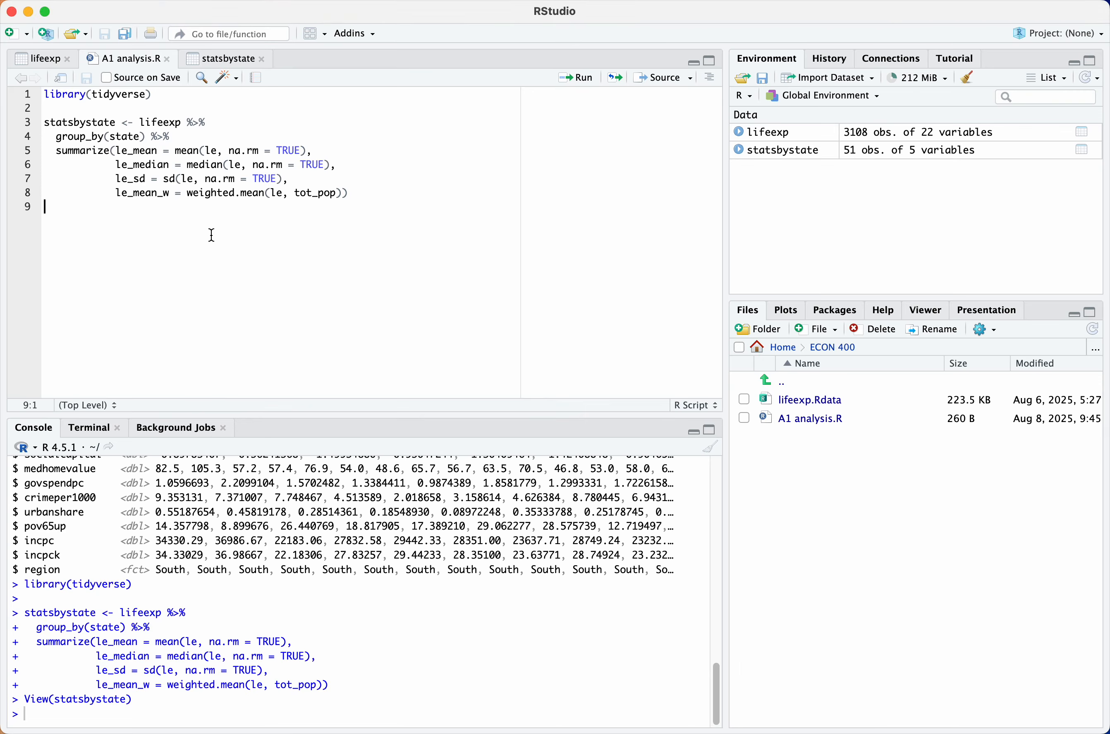
{"action": "key", "text": "Return"}
{"action": "type", "text": "lm1 <- lm(le ~ incpck, data = lifeexp) summary(lm1)"}
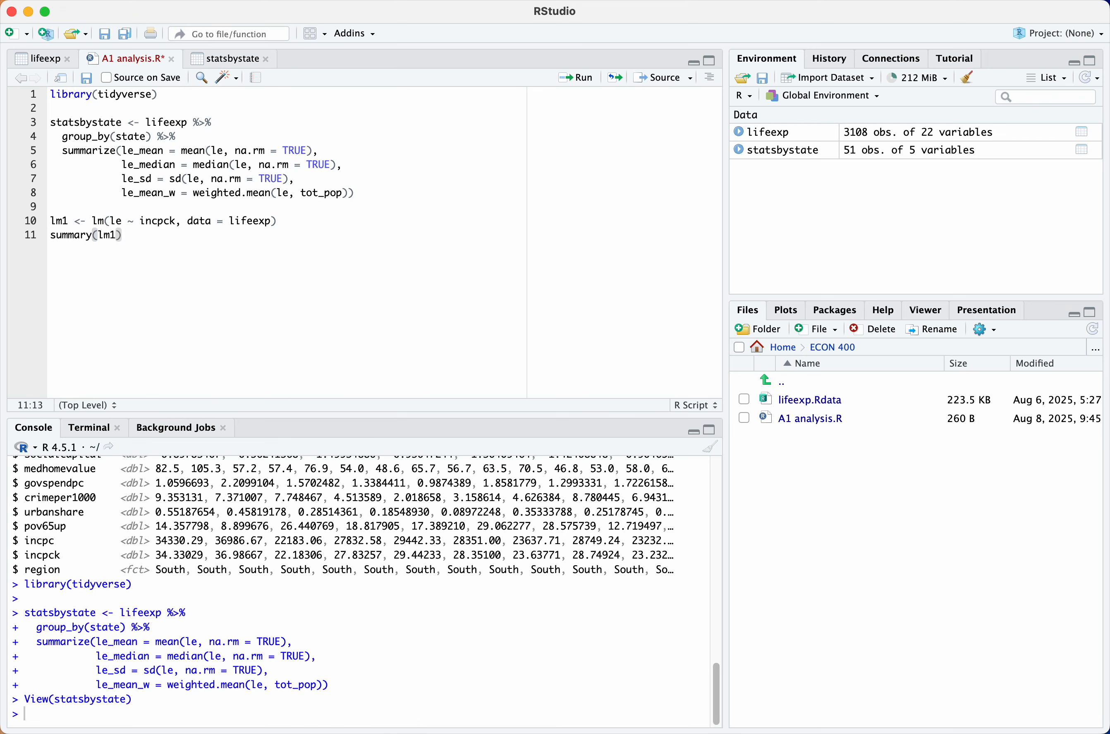
{"action": "key", "text": "Return"}
Examine the new regression lines, including the lm function and its formula variables le and incpck
{"action": "left_click", "coordinate": [51, 221]}
{"action": "left_click_drag", "start_coordinate": [52, 222], "coordinate": [51, 249]}
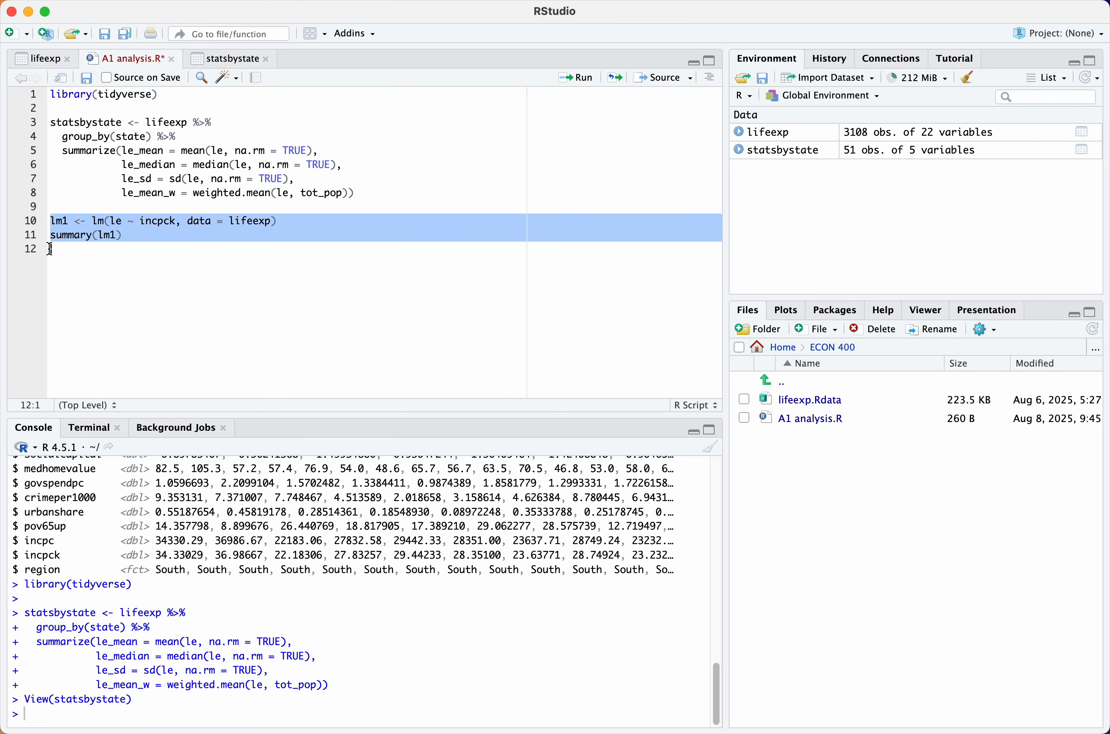
{"action": "left_click", "coordinate": [133, 268]}
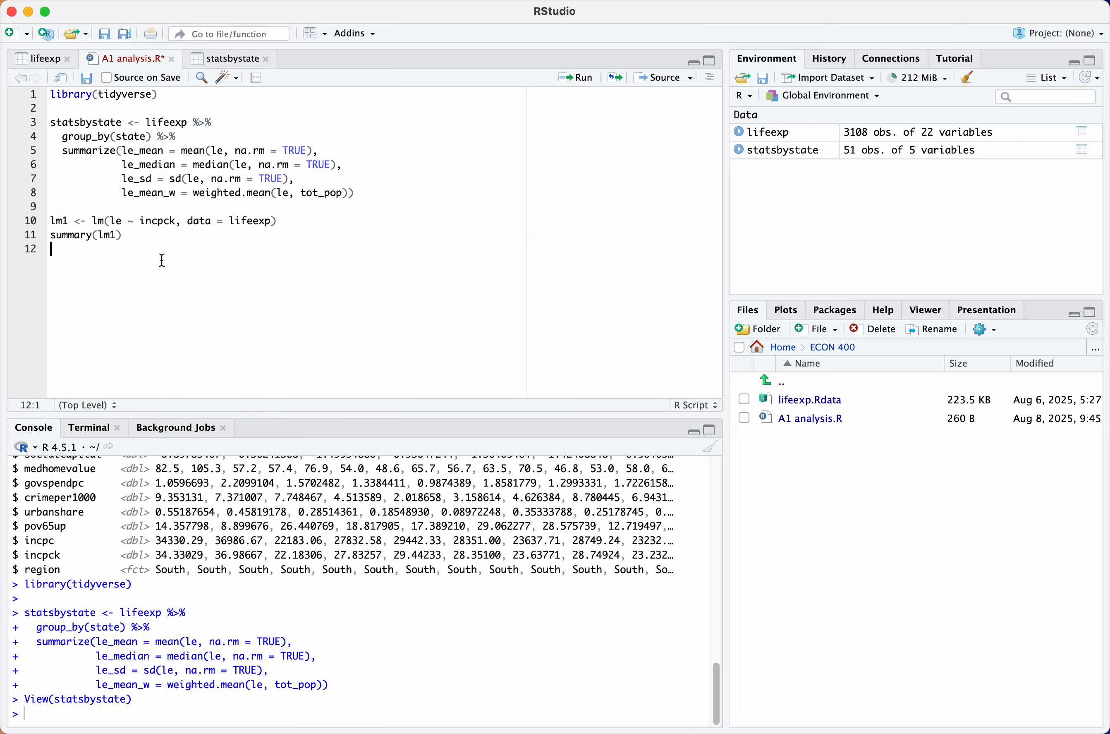
{"action": "double_click", "coordinate": [101, 221]}
{"action": "double_click", "coordinate": [116, 221]}
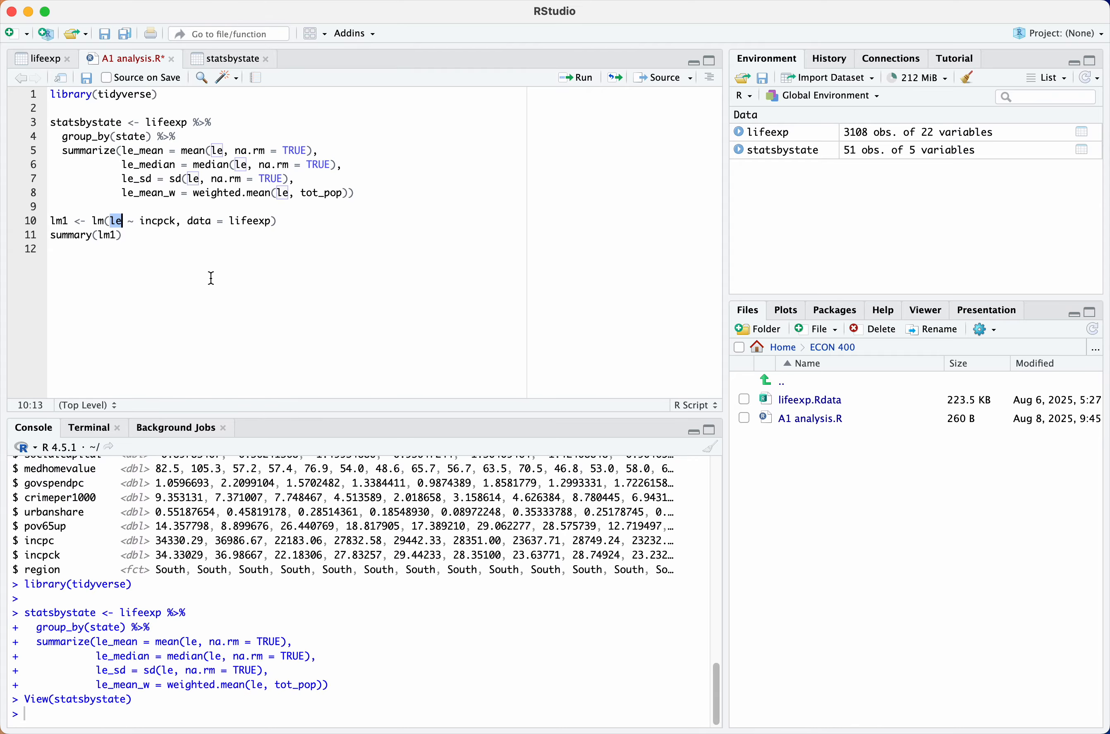
{"action": "double_click", "coordinate": [161, 220]}
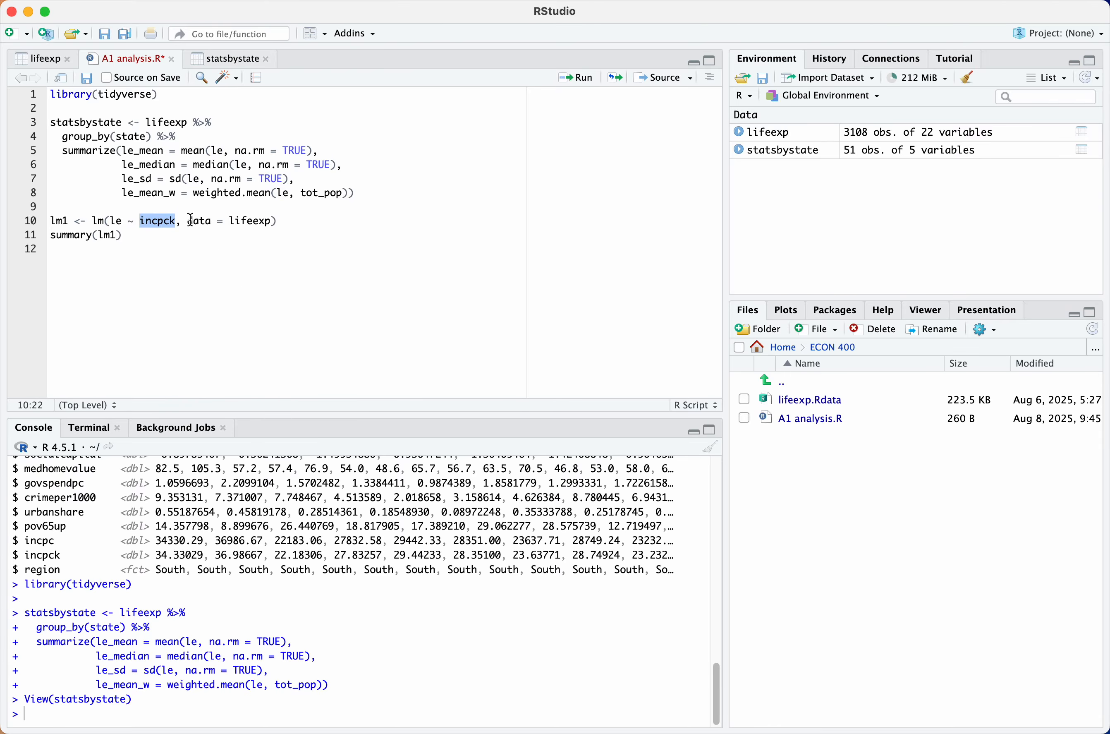
Look up the incpck column and its description in the lifeexp table
{"action": "left_click", "coordinate": [48, 64]}
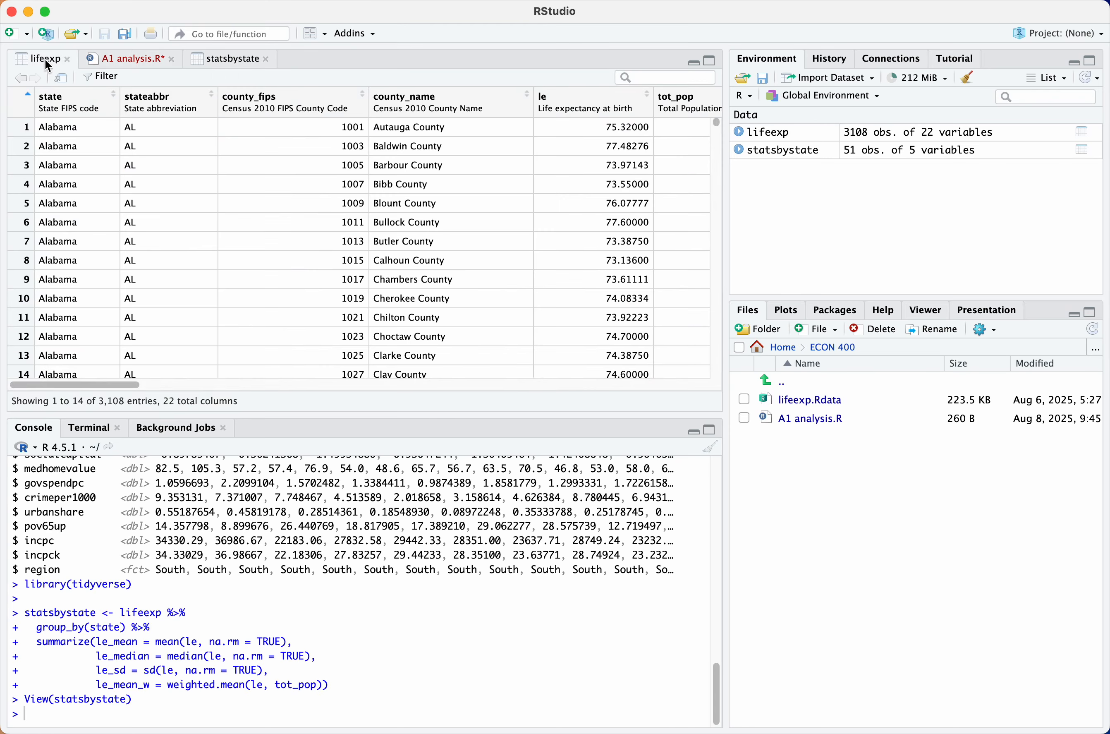
{"action": "scroll", "coordinate": [476, 252], "scroll_direction": "right", "scroll_amount": 10}
{"action": "scroll", "coordinate": [476, 249], "scroll_direction": "right", "scroll_amount": 15}
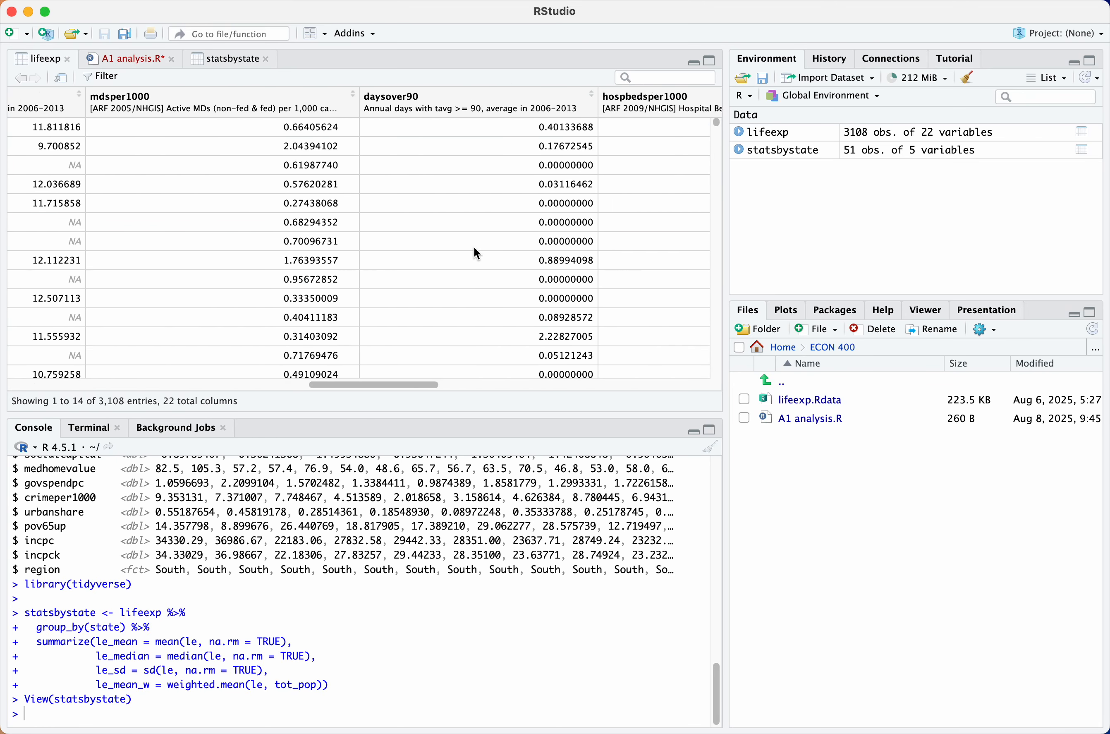
{"action": "scroll", "coordinate": [476, 248], "scroll_direction": "right", "scroll_amount": 10}
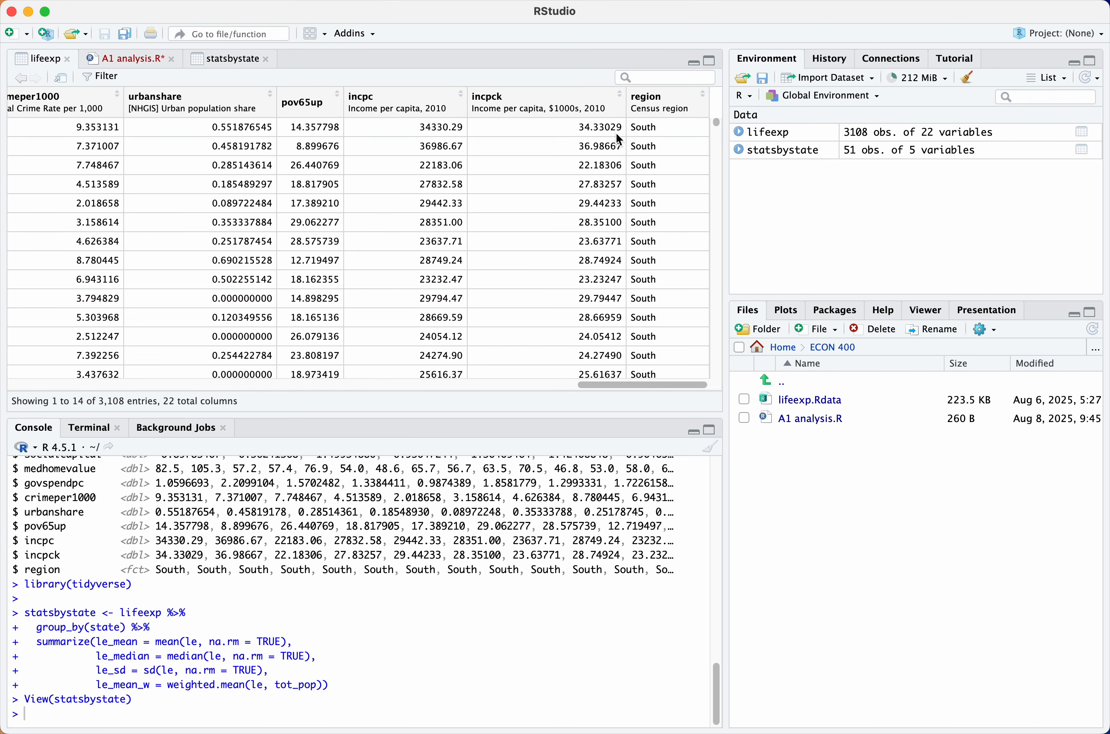
Return to the A1 analysis.R script and save the added regression code
{"action": "left_click", "coordinate": [137, 61]}
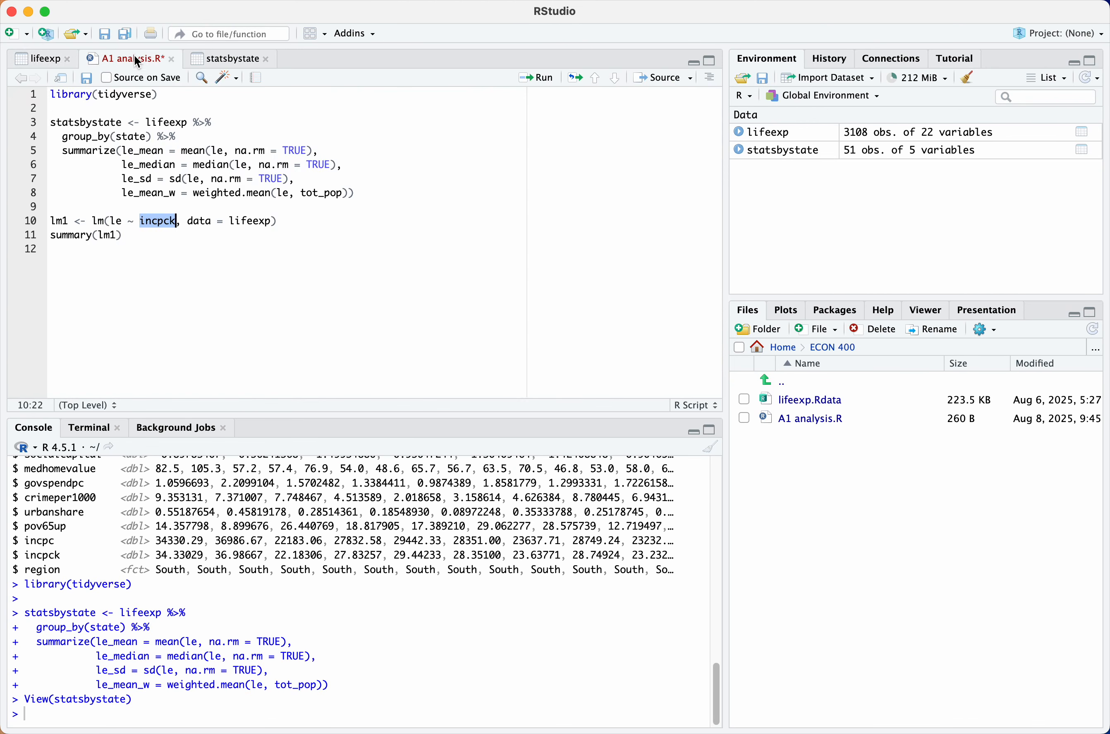
{"action": "left_click", "coordinate": [184, 275]}
{"action": "key", "text": "super+s"}
Examine the data = lifeexp argument, the full lm1 assignment line and the summary(lm1) line
{"action": "left_click_drag", "start_coordinate": [188, 221], "coordinate": [270, 222]}
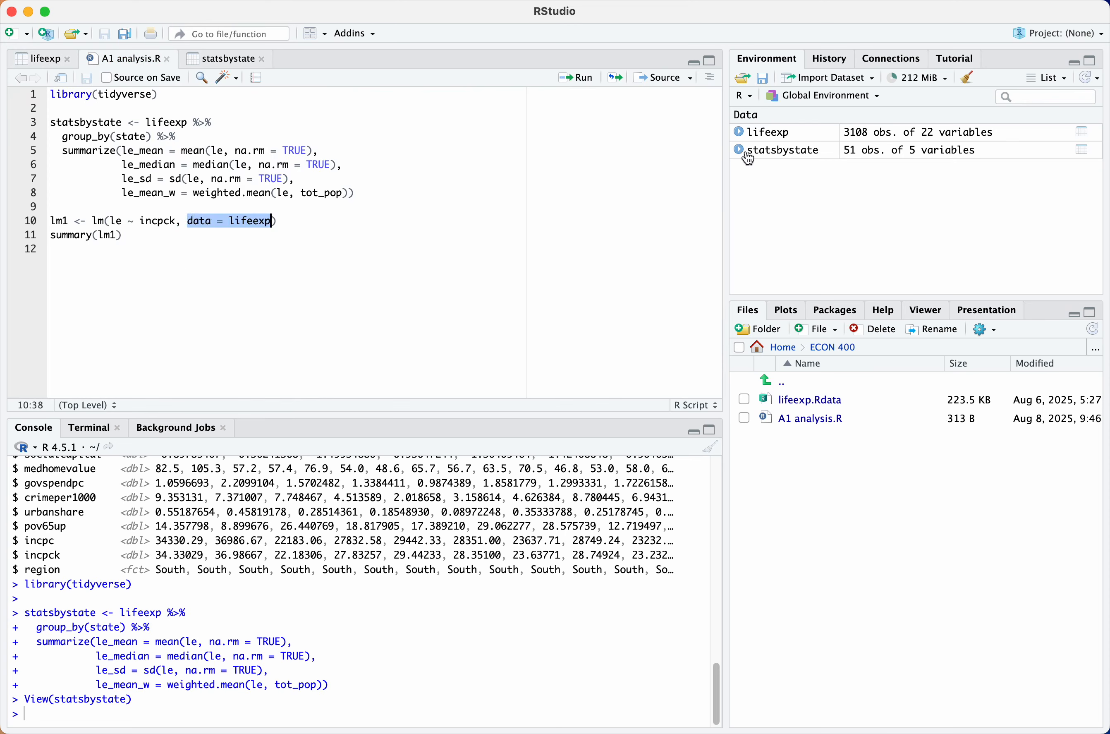
{"action": "key", "text": "super+Left"}
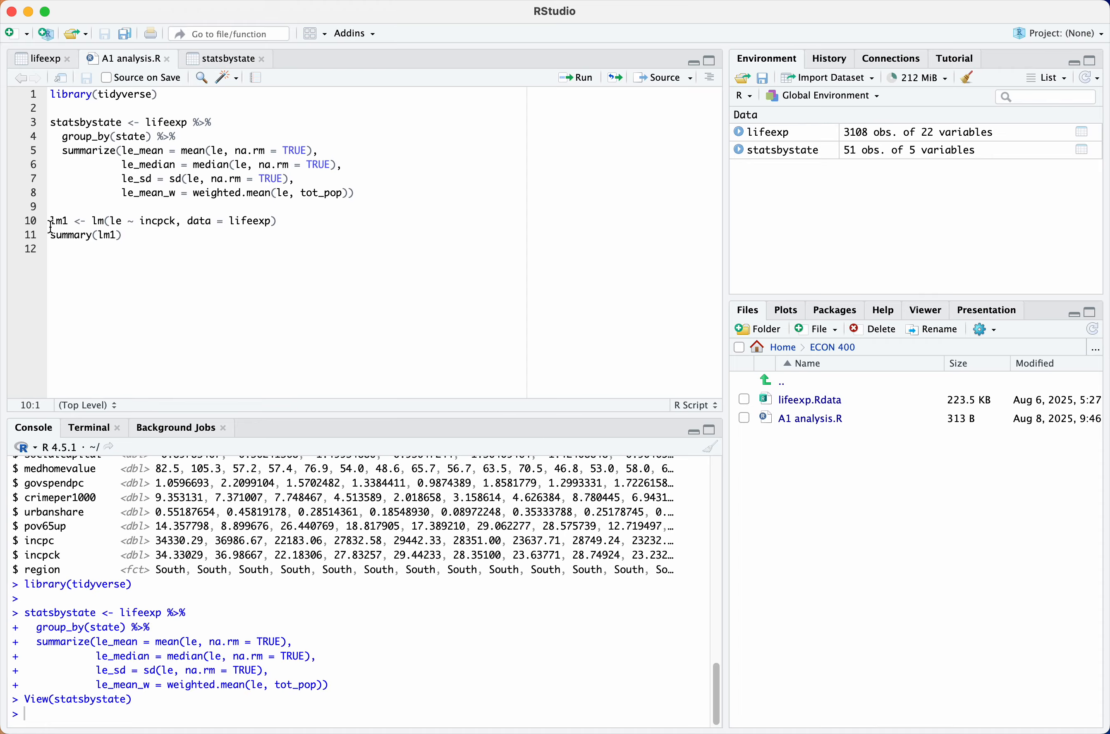
{"action": "left_click_drag", "start_coordinate": [51, 228], "coordinate": [52, 235]}
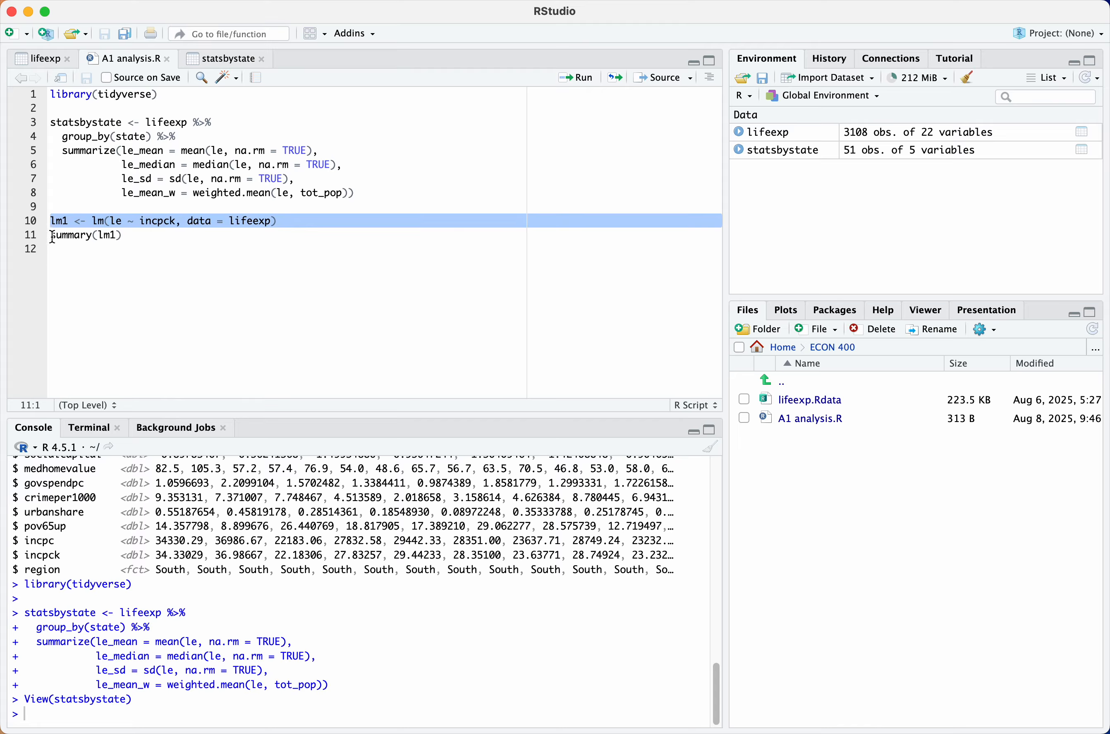
{"action": "key", "text": "alt+Down"}
{"action": "key", "text": "super+z"}
{"action": "left_click", "coordinate": [92, 246]}
{"action": "left_click_drag", "start_coordinate": [53, 235], "coordinate": [171, 237]}
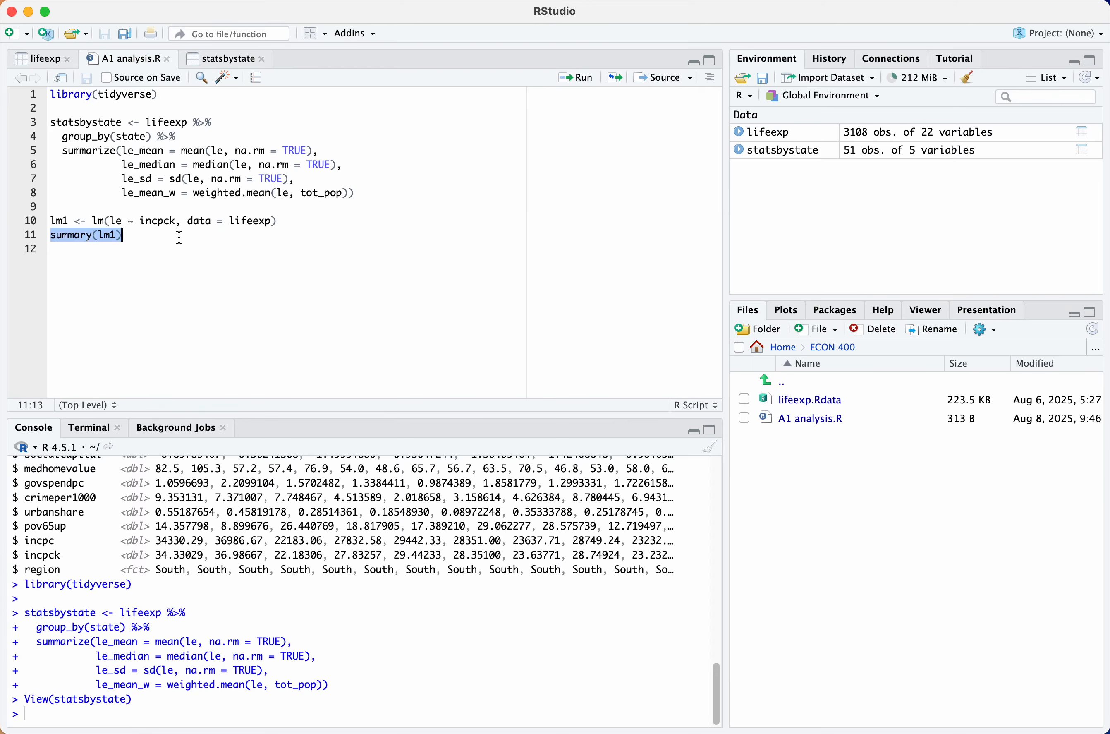
{"action": "left_click", "coordinate": [208, 308]}
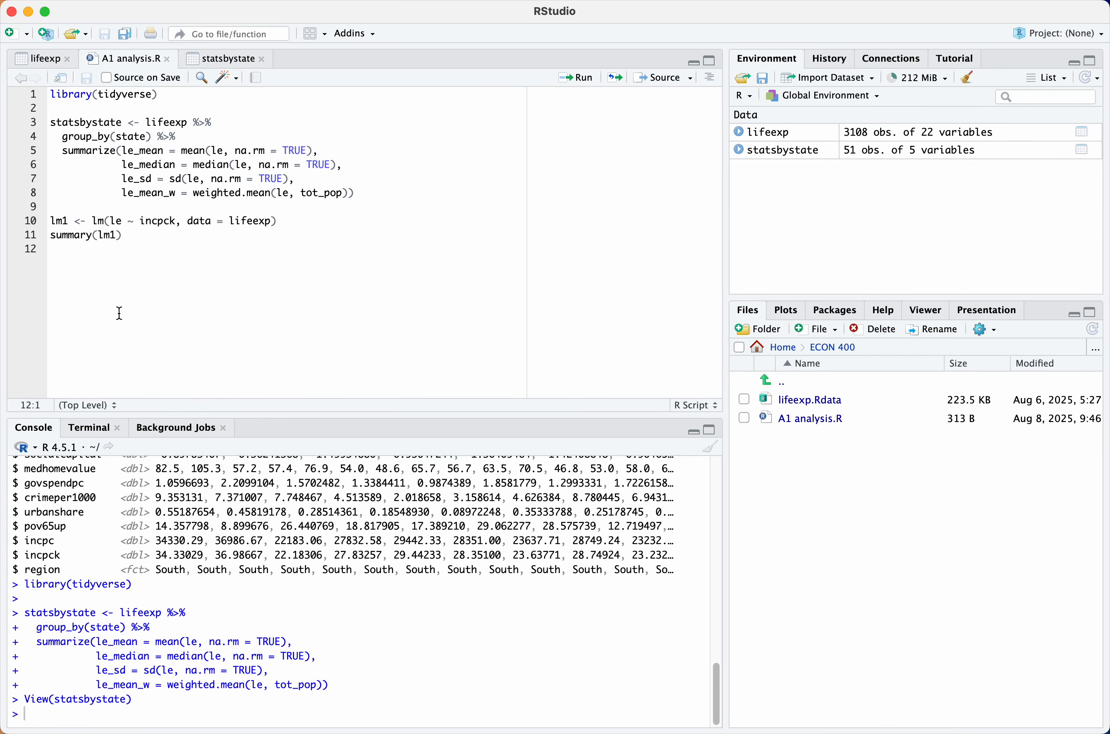
Run only the lm1 regression and summary(lm1) lines, and bring the regression output into view
{"action": "left_click_drag", "start_coordinate": [67, 265], "coordinate": [52, 221]}
{"action": "left_click", "coordinate": [579, 80]}
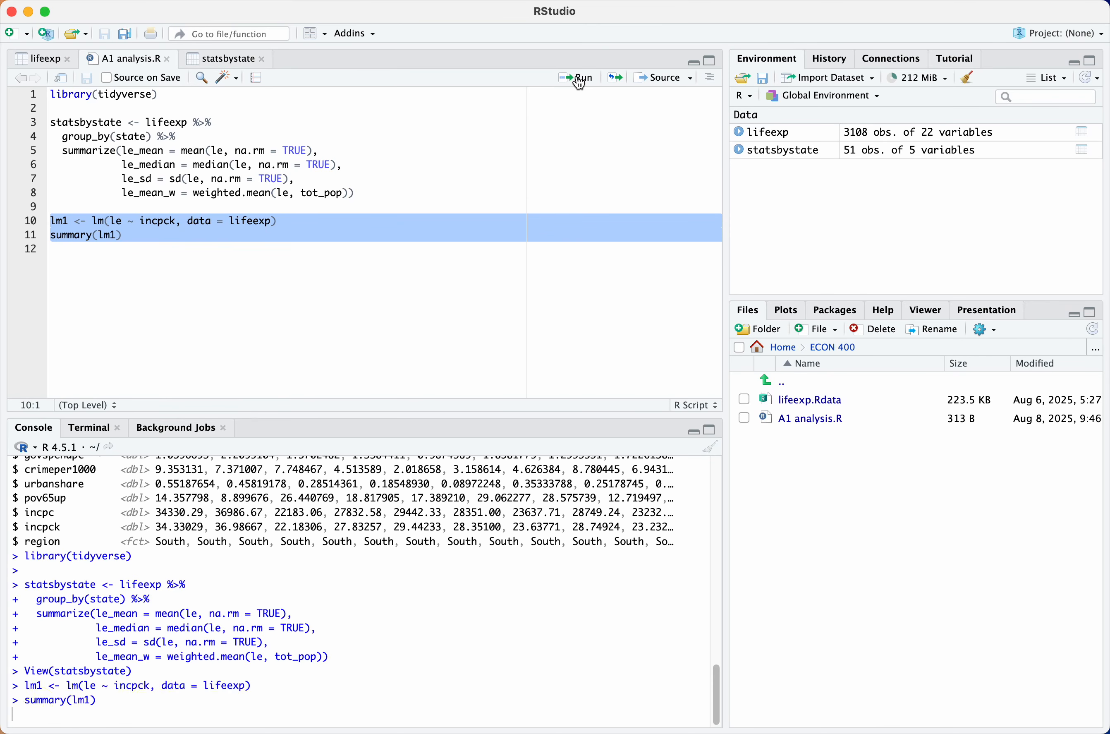
{"action": "scroll", "coordinate": [426, 590], "scroll_direction": "up", "scroll_amount": 5}
{"action": "scroll", "coordinate": [425, 590], "scroll_direction": "down", "scroll_amount": 5}
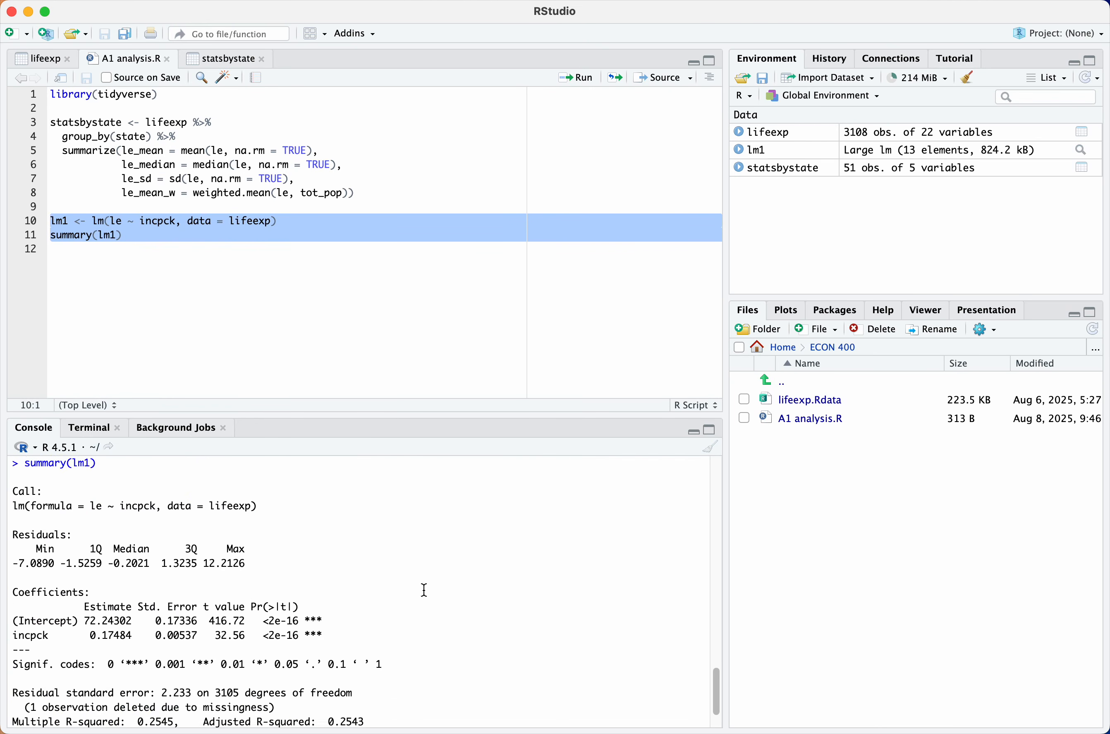
{"action": "scroll", "coordinate": [339, 576], "scroll_direction": "up", "scroll_amount": 1}
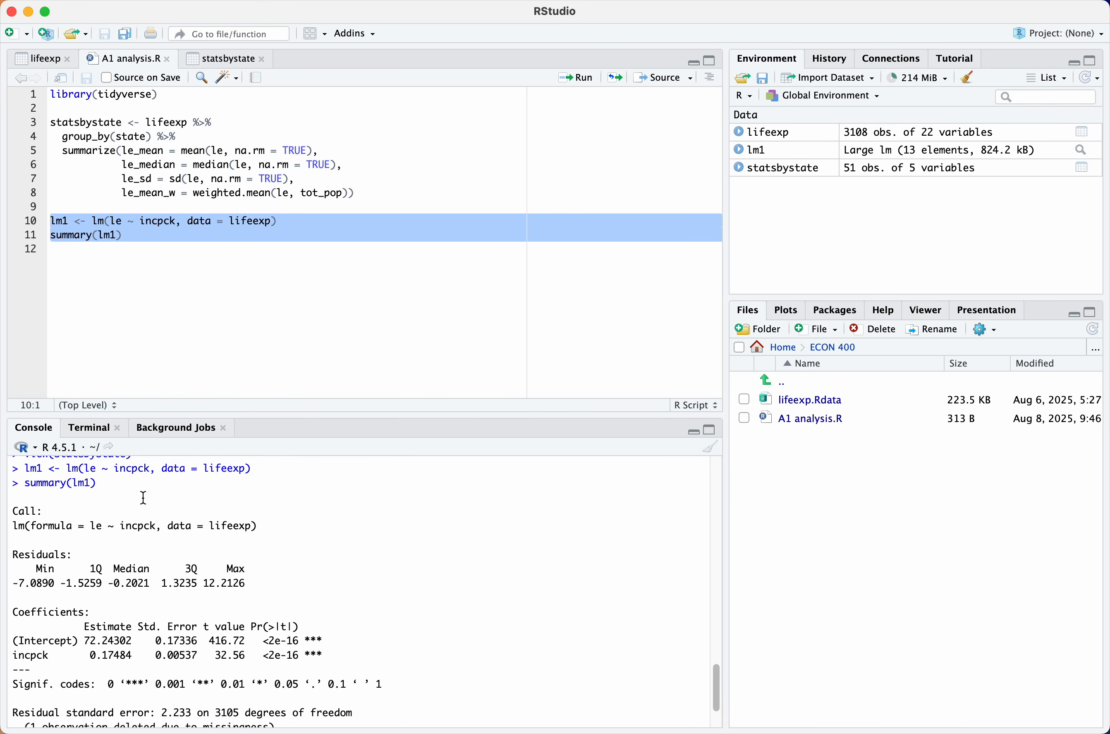
{"action": "scroll", "coordinate": [115, 560], "scroll_direction": "down", "scroll_amount": 3}
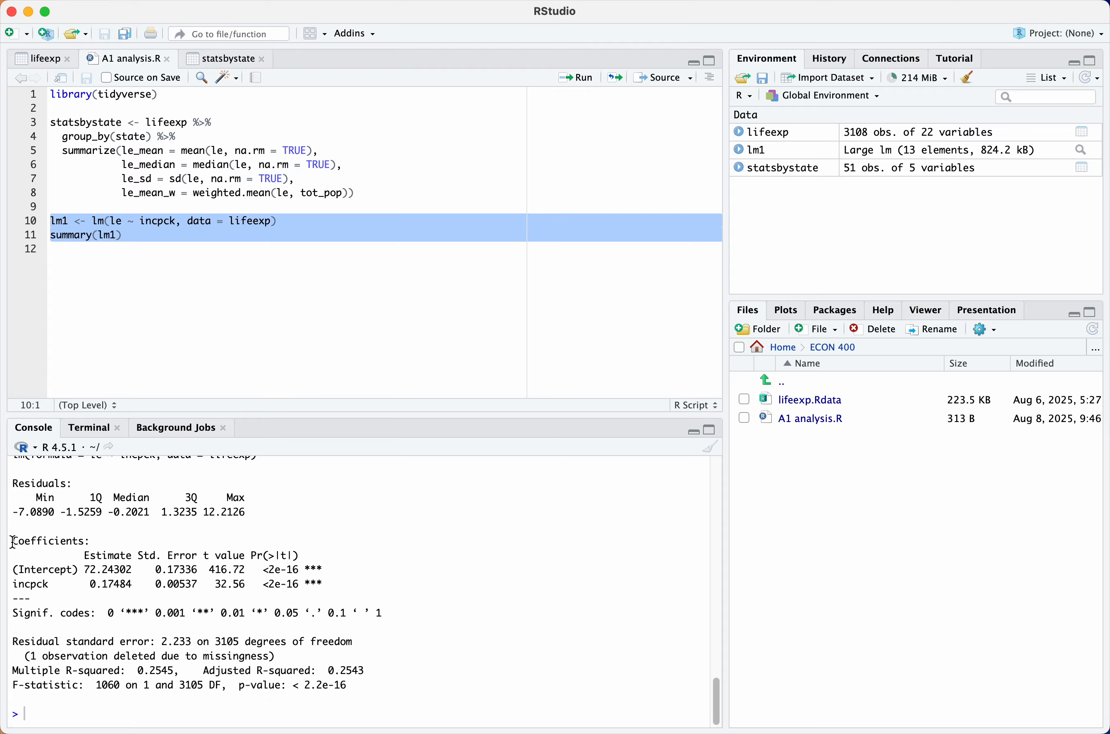
Examine the Coefficients table in the regression output, focusing on the Estimate column and the intercept
{"action": "left_click_drag", "start_coordinate": [14, 542], "coordinate": [12, 594]}
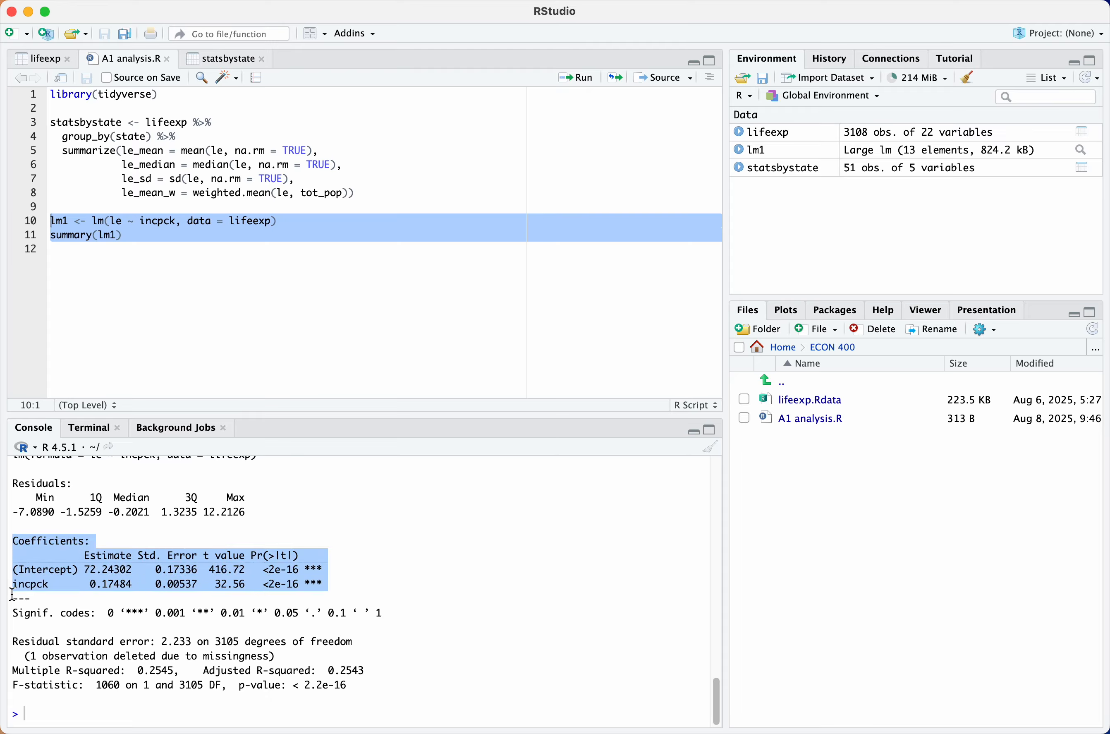
{"action": "left_click", "coordinate": [120, 558]}
{"action": "double_click", "coordinate": [108, 558]}
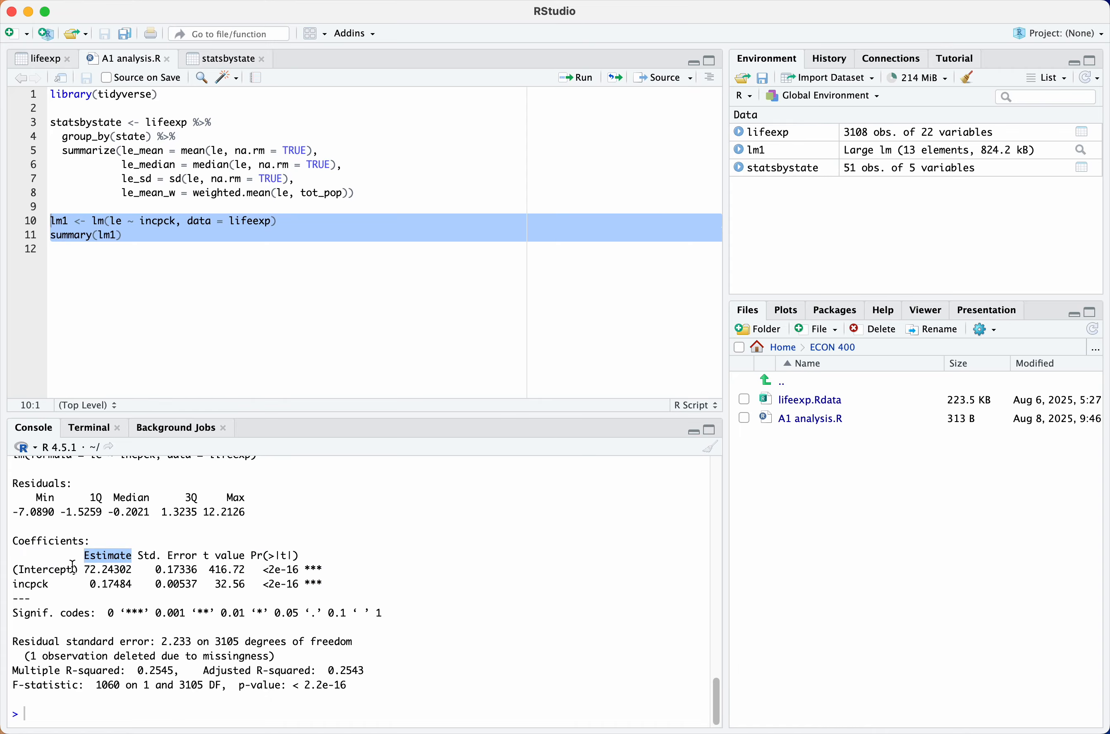
{"action": "double_click", "coordinate": [113, 569]}
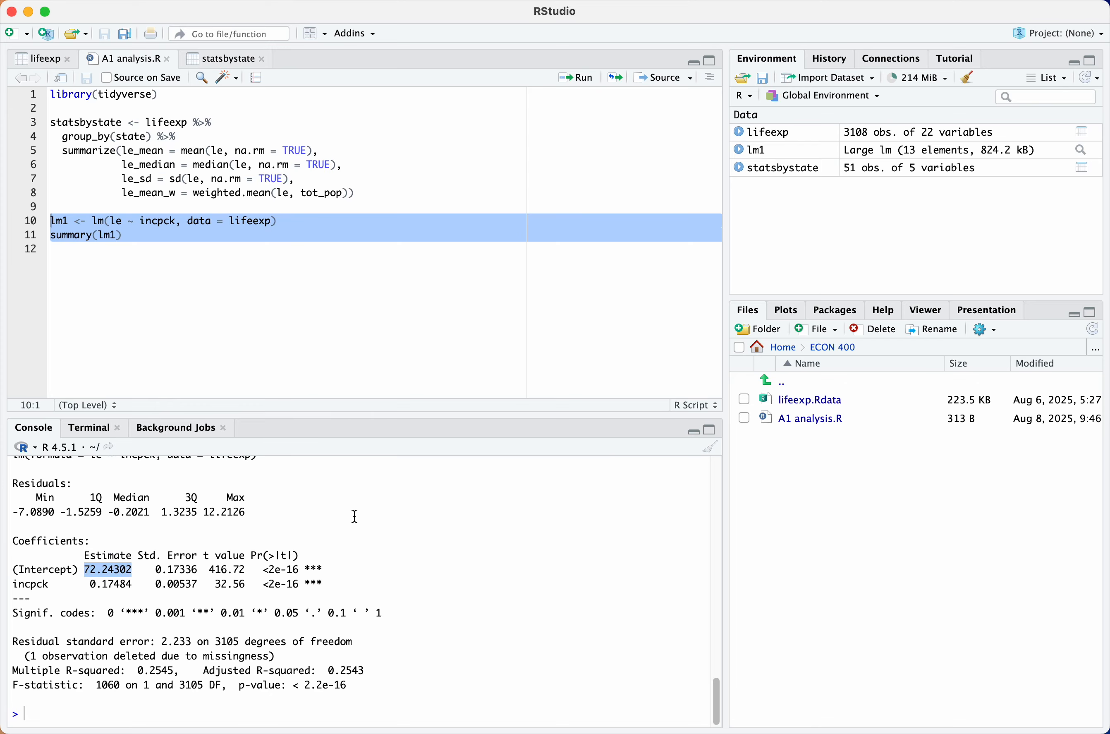
Compare the incpck slope estimate with the intercept estimate in the lm1 regression output
{"action": "left_click", "coordinate": [116, 585]}
{"action": "double_click", "coordinate": [115, 584]}
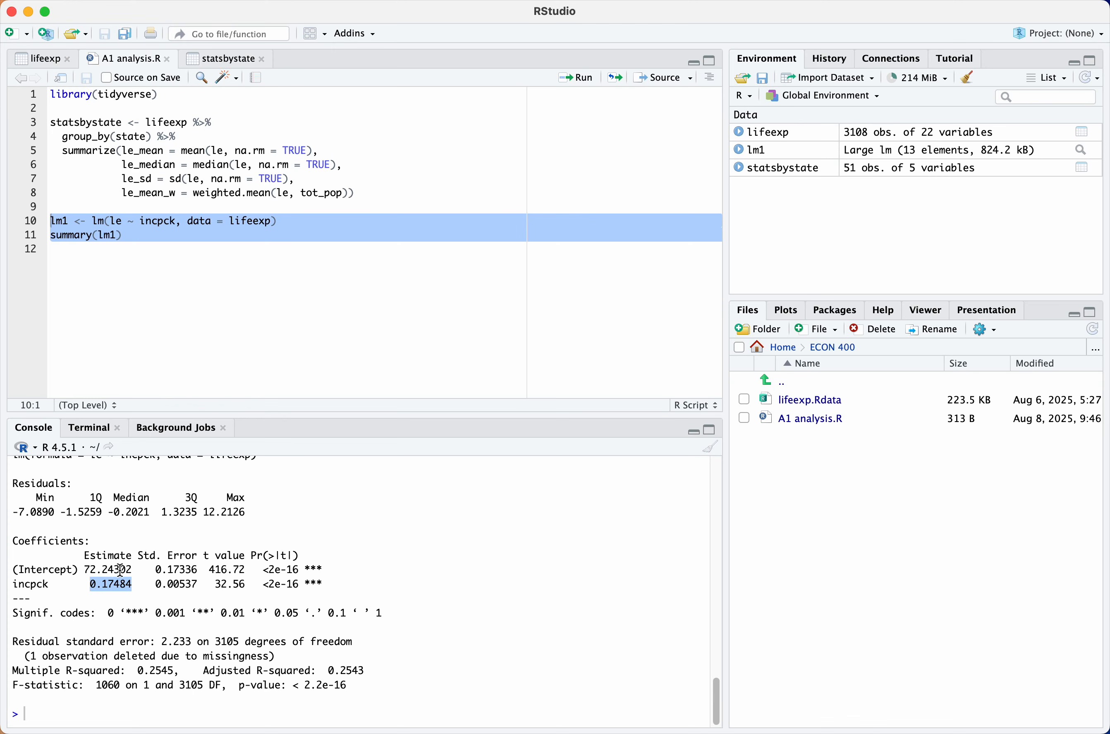
{"action": "double_click", "coordinate": [116, 570]}
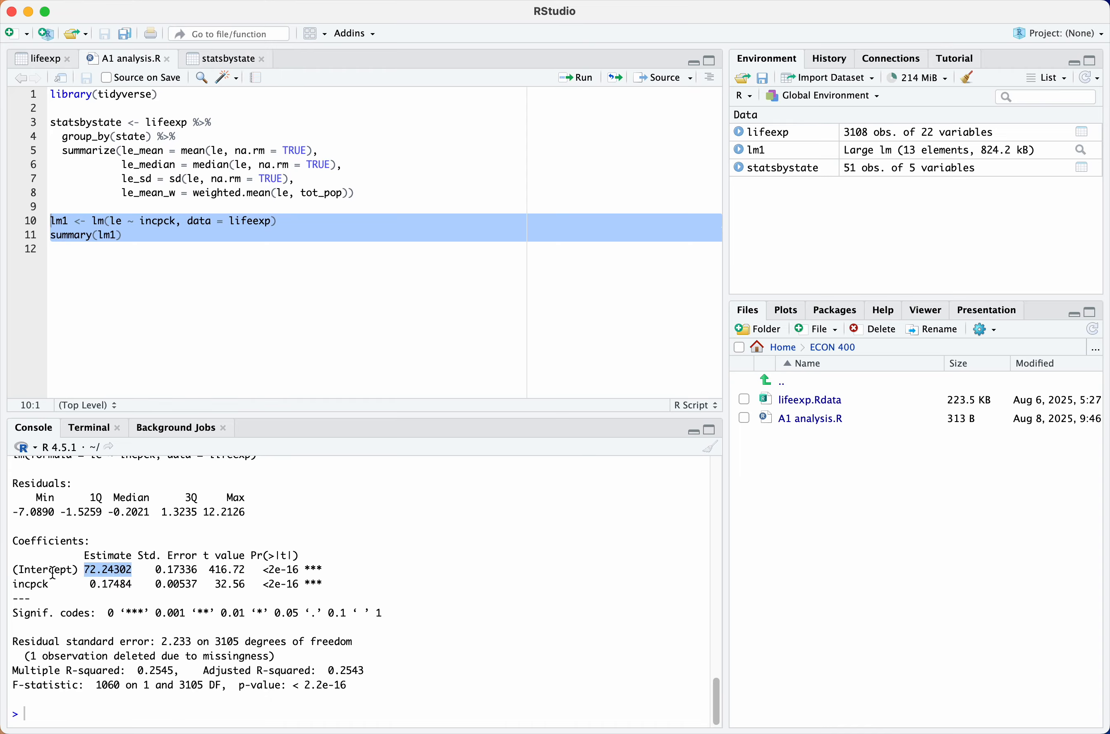
{"action": "left_click", "coordinate": [28, 587]}
{"action": "double_click", "coordinate": [27, 587]}
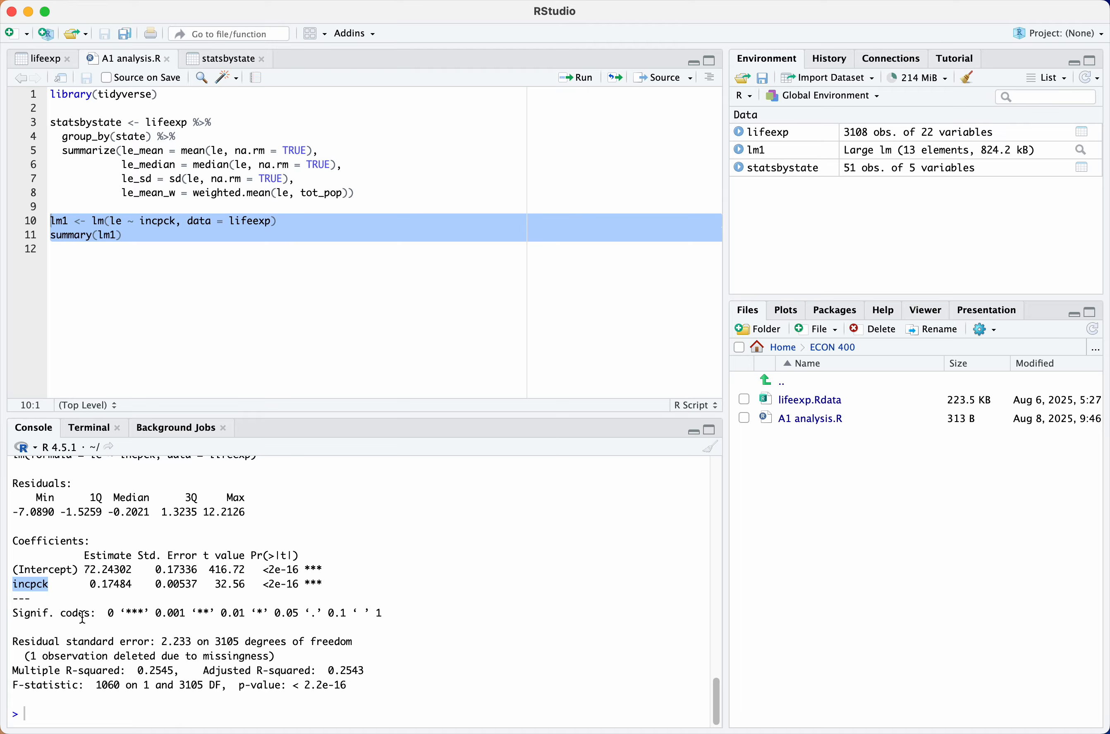
{"action": "double_click", "coordinate": [117, 584]}
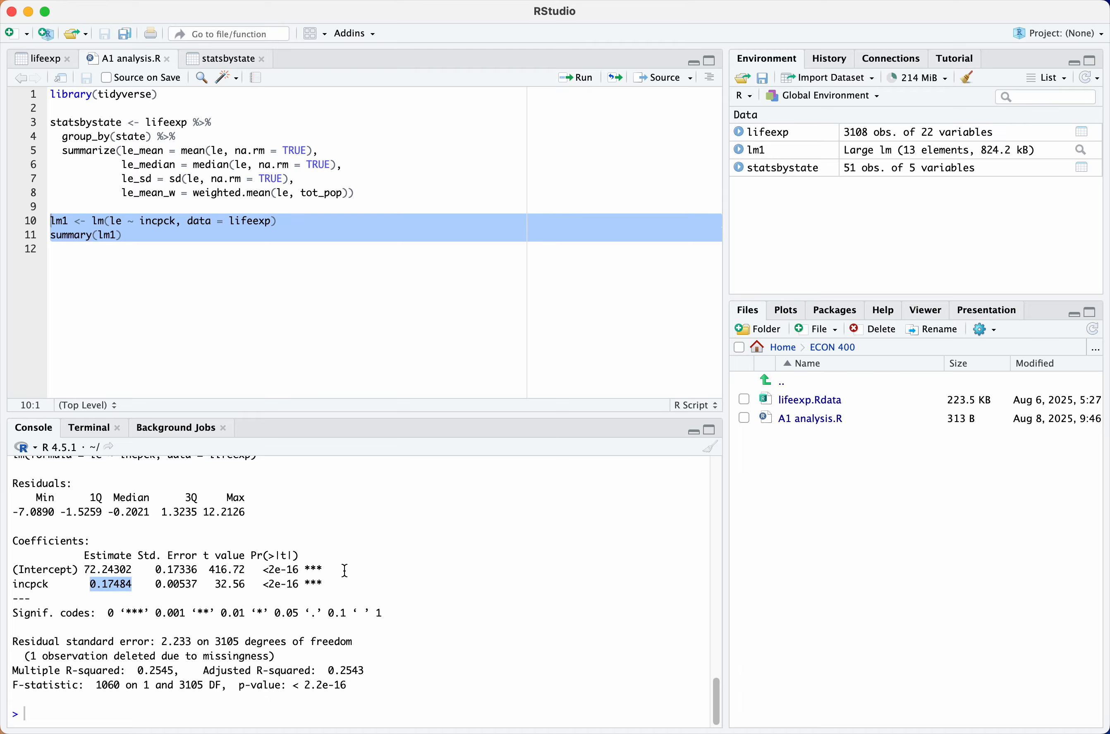
{"action": "left_click", "coordinate": [310, 524]}
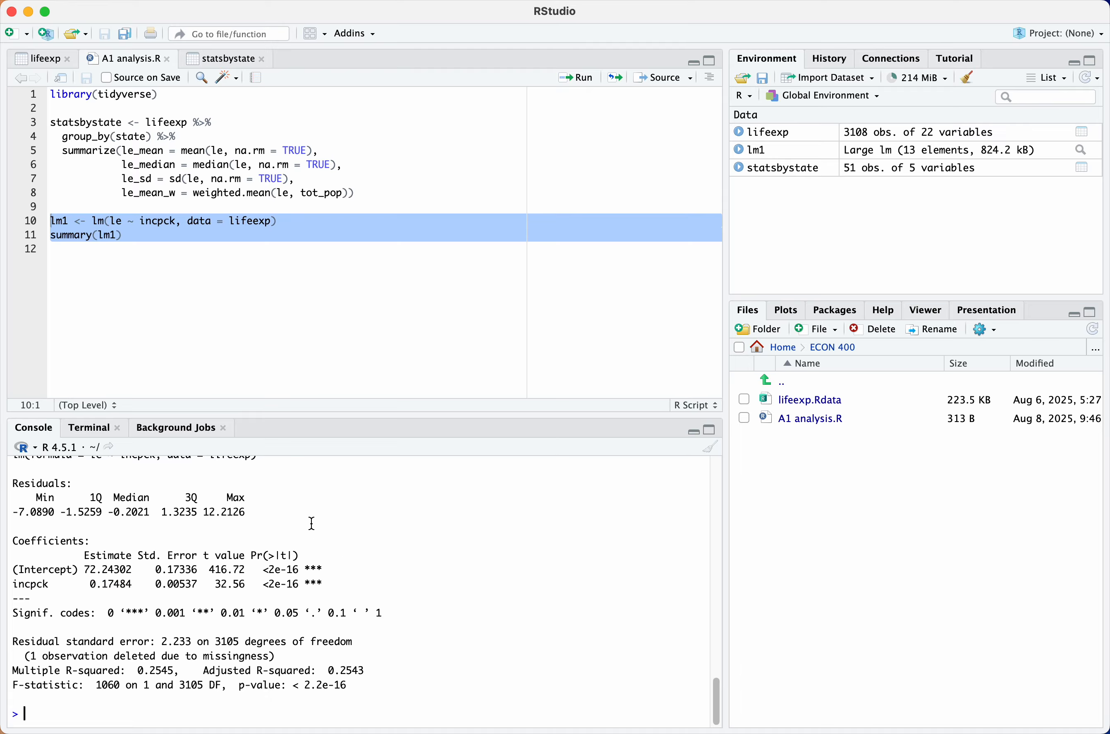
{"action": "left_click", "coordinate": [376, 310]}
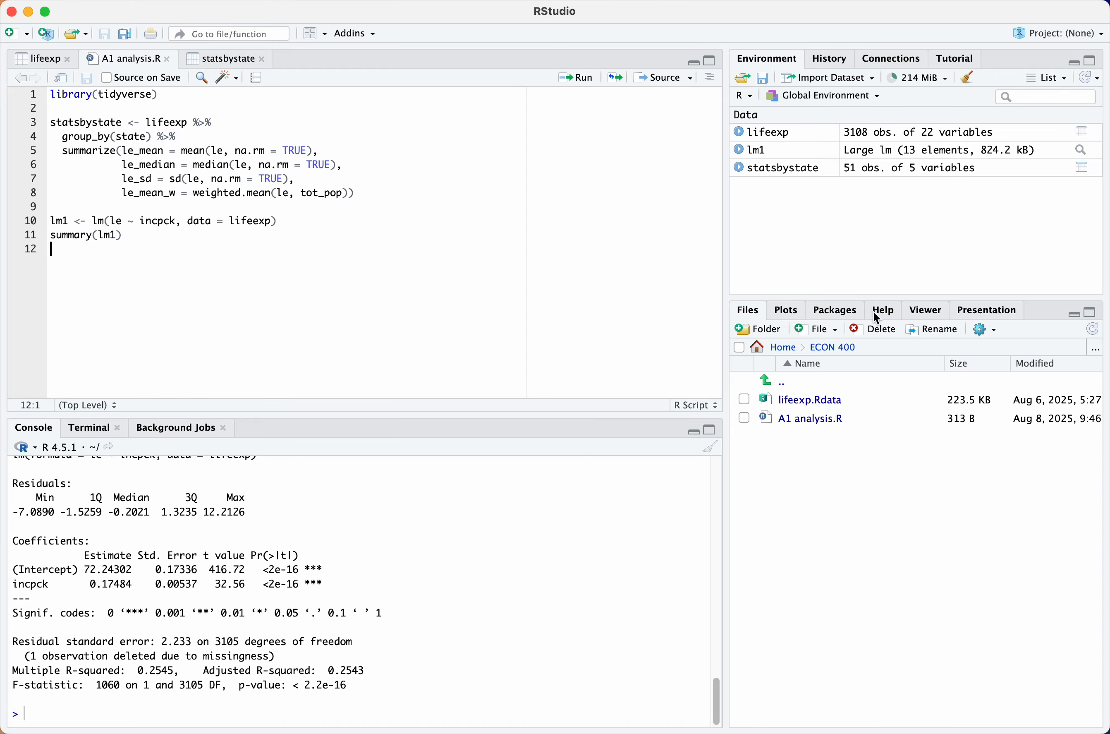
Look up lm in the R help documentation and open its Fitting Linear Models page
{"action": "left_click", "coordinate": [887, 310]}
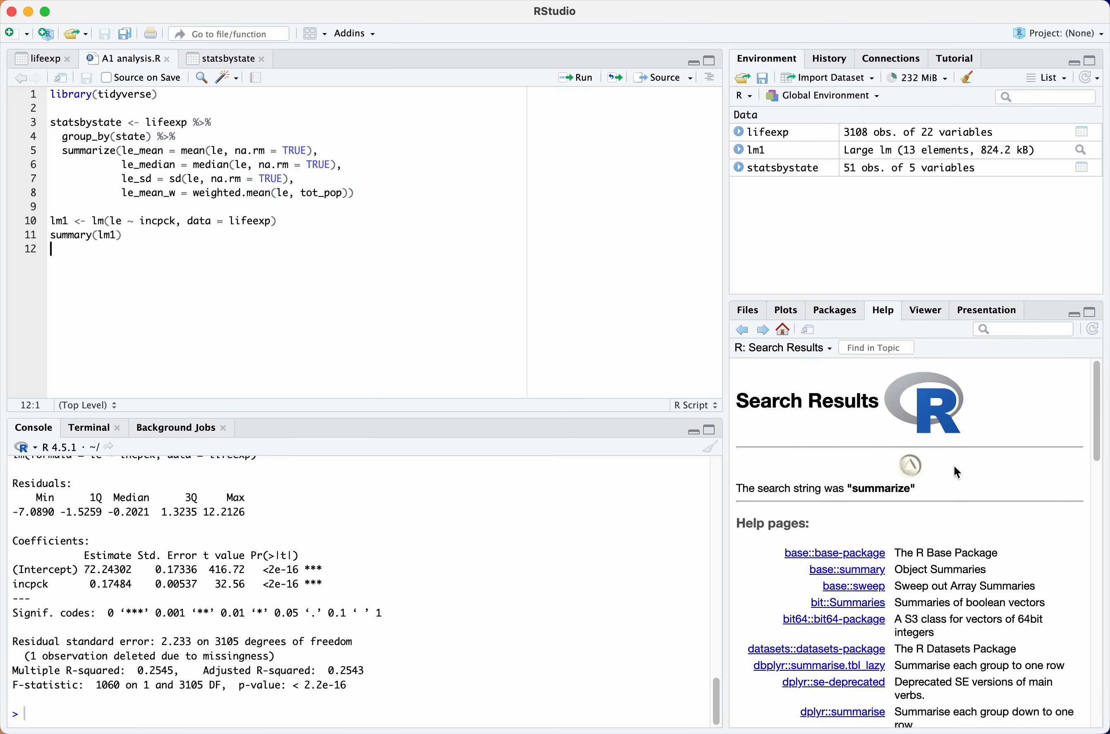
{"action": "scroll", "coordinate": [1033, 534], "scroll_direction": "down", "scroll_amount": 2}
{"action": "scroll", "coordinate": [1033, 534], "scroll_direction": "up", "scroll_amount": 3}
{"action": "scroll", "coordinate": [1009, 505], "scroll_direction": "down", "scroll_amount": 1}
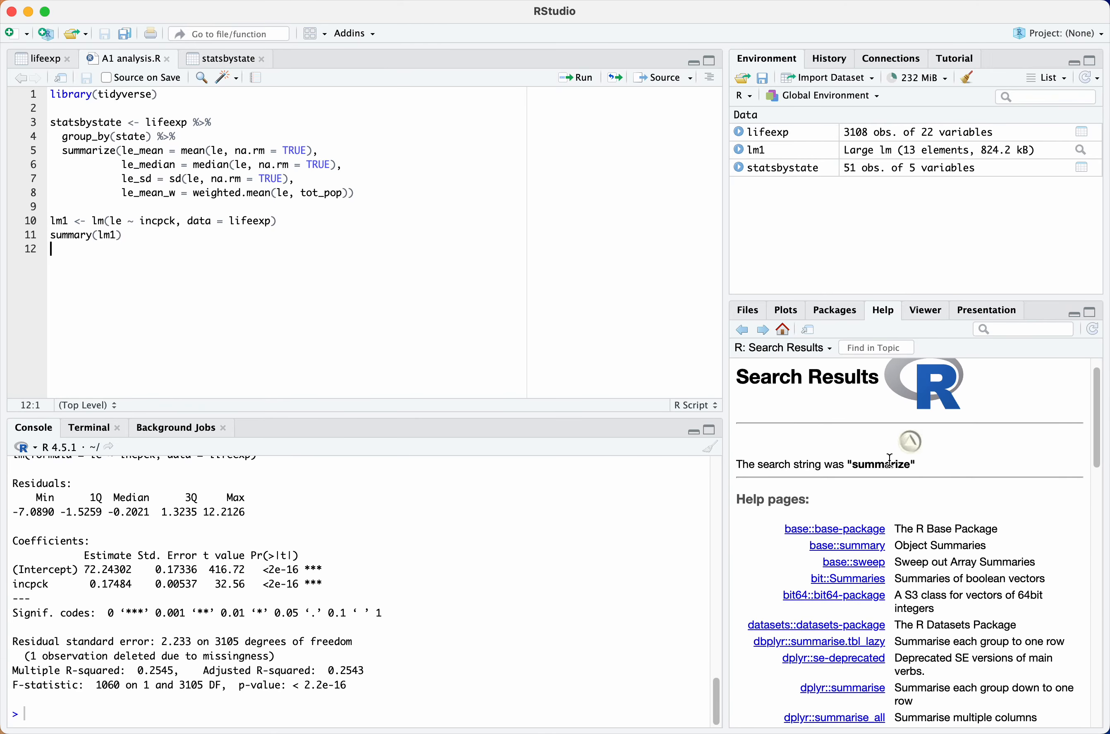
{"action": "scroll", "coordinate": [963, 476], "scroll_direction": "up", "scroll_amount": 1}
{"action": "left_click", "coordinate": [1006, 332]}
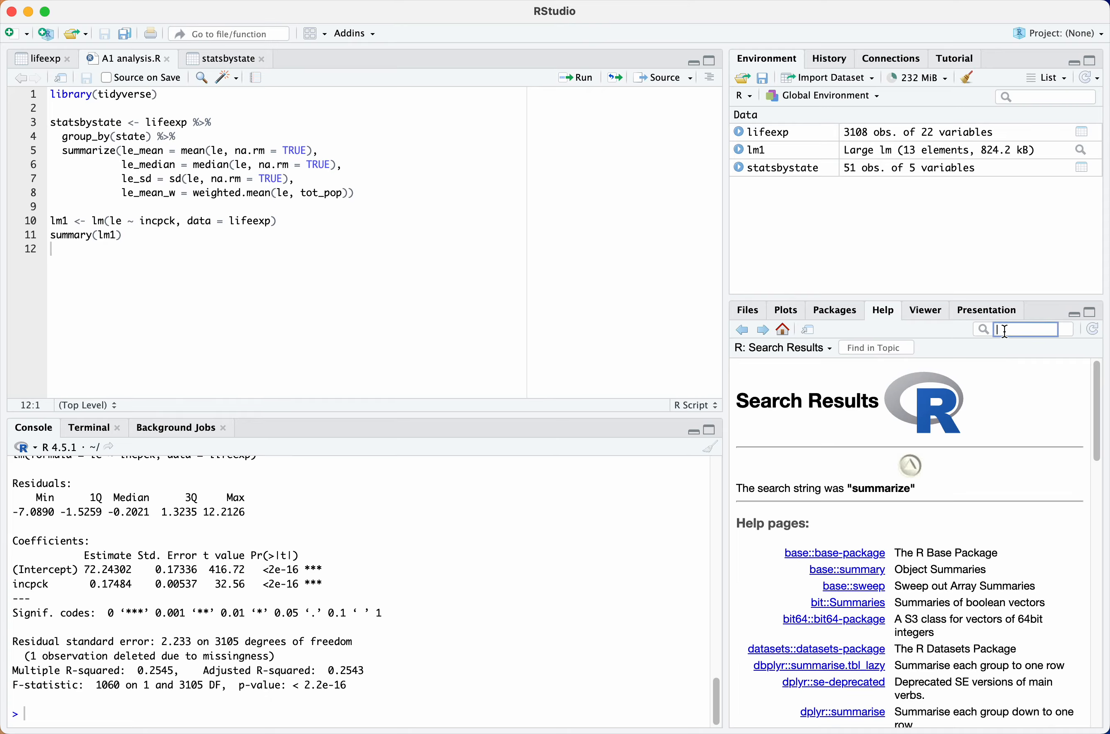
{"action": "type", "text": "lm"}
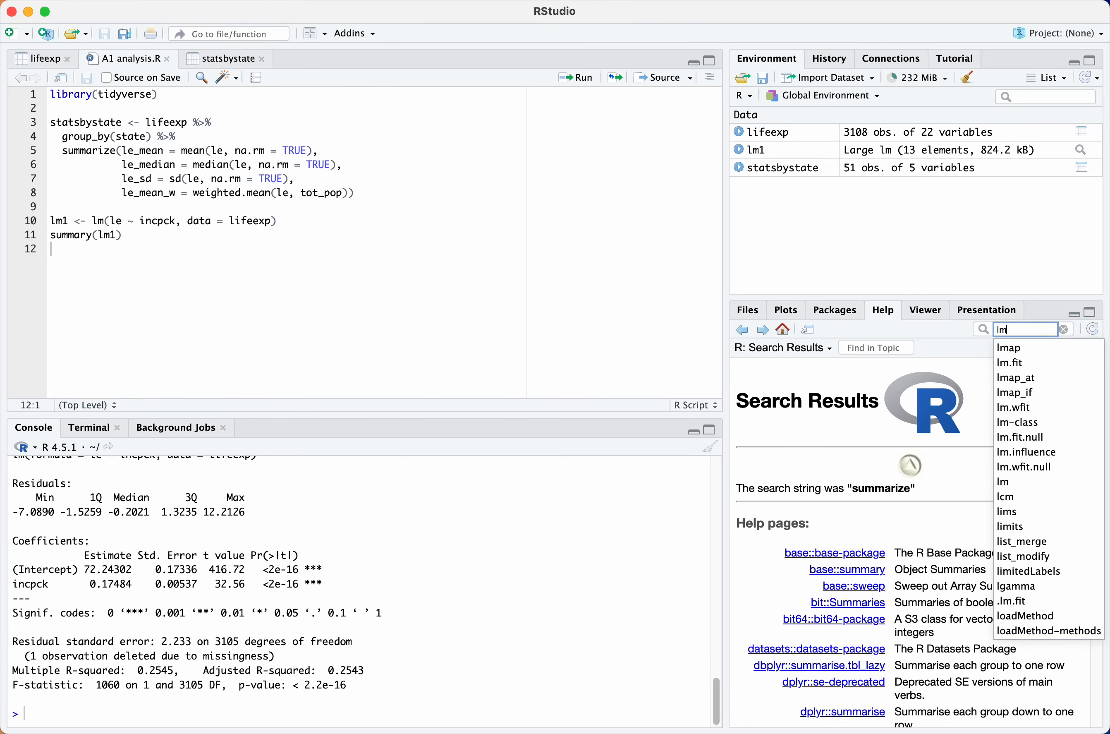
{"action": "key", "text": "Return"}
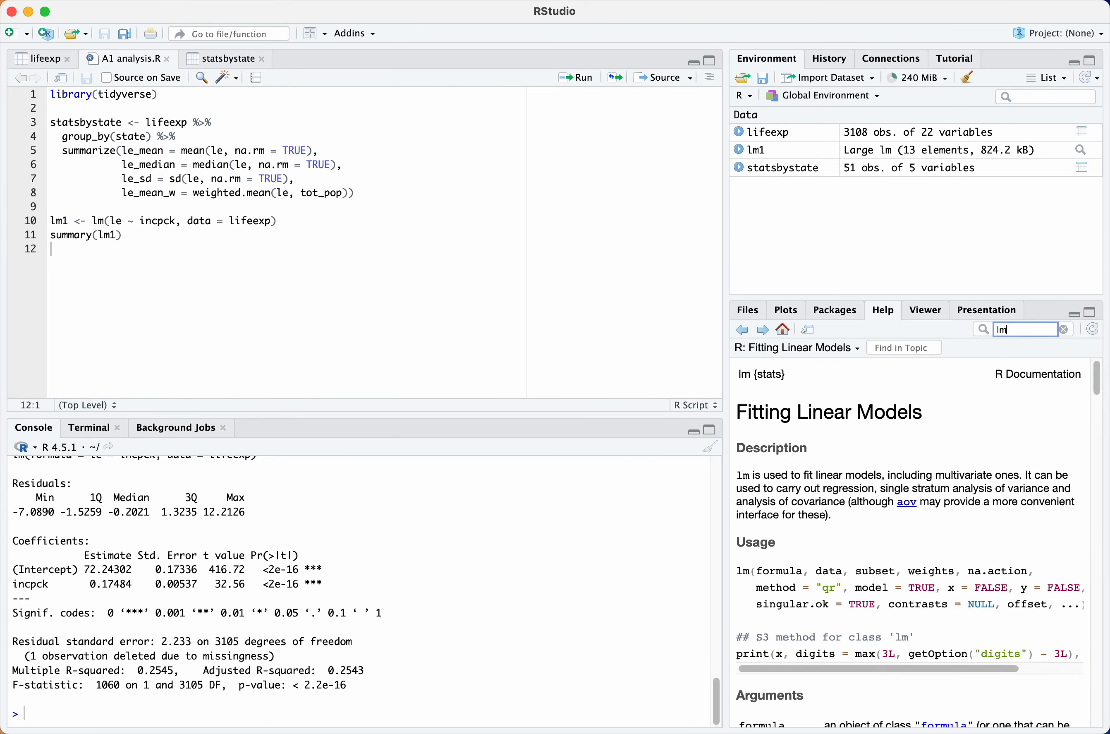
Examine the Description, Usage and Arguments sections of the lm help page, including the formula and data arguments
{"action": "scroll", "coordinate": [965, 447], "scroll_direction": "down", "scroll_amount": 5}
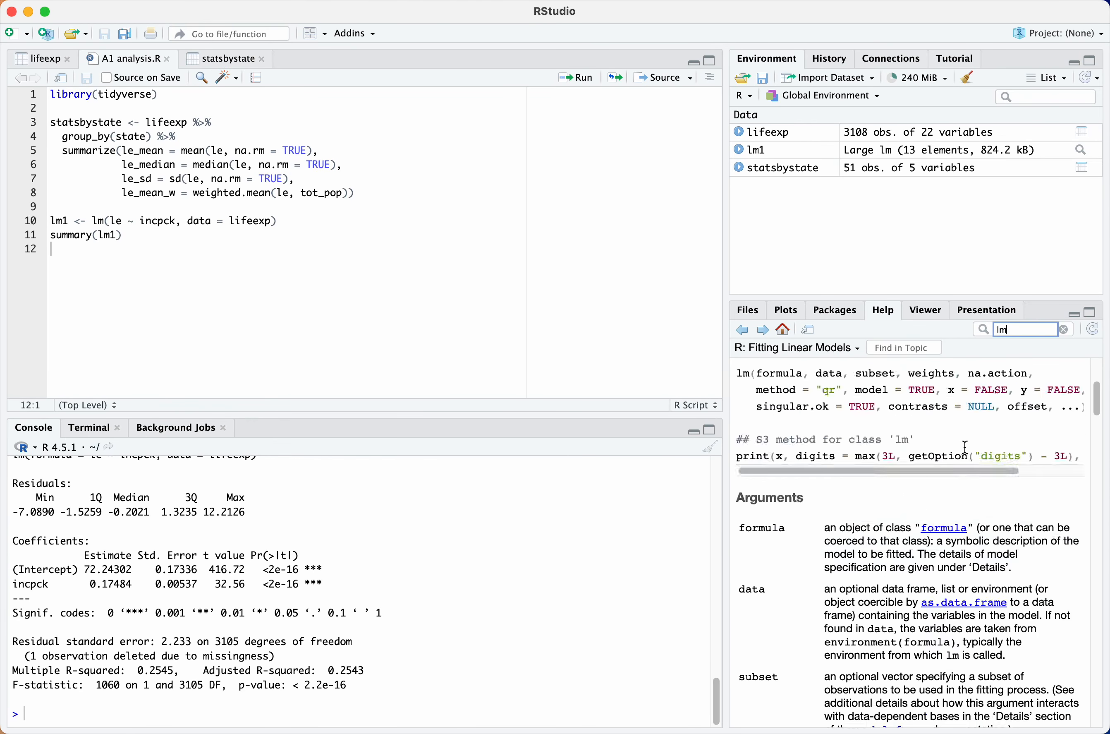
{"action": "scroll", "coordinate": [965, 446], "scroll_direction": "up", "scroll_amount": 5}
{"action": "scroll", "coordinate": [970, 479], "scroll_direction": "down", "scroll_amount": 1}
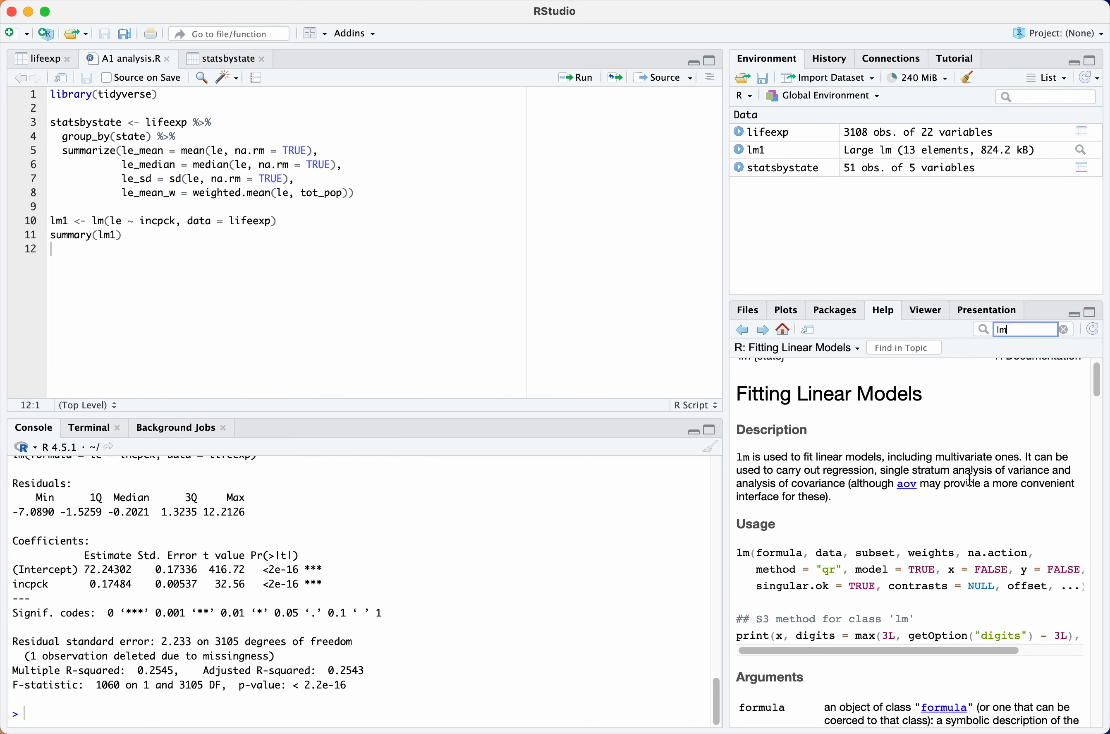
{"action": "scroll", "coordinate": [971, 479], "scroll_direction": "down", "scroll_amount": 10}
{"action": "scroll", "coordinate": [970, 479], "scroll_direction": "up", "scroll_amount": 10}
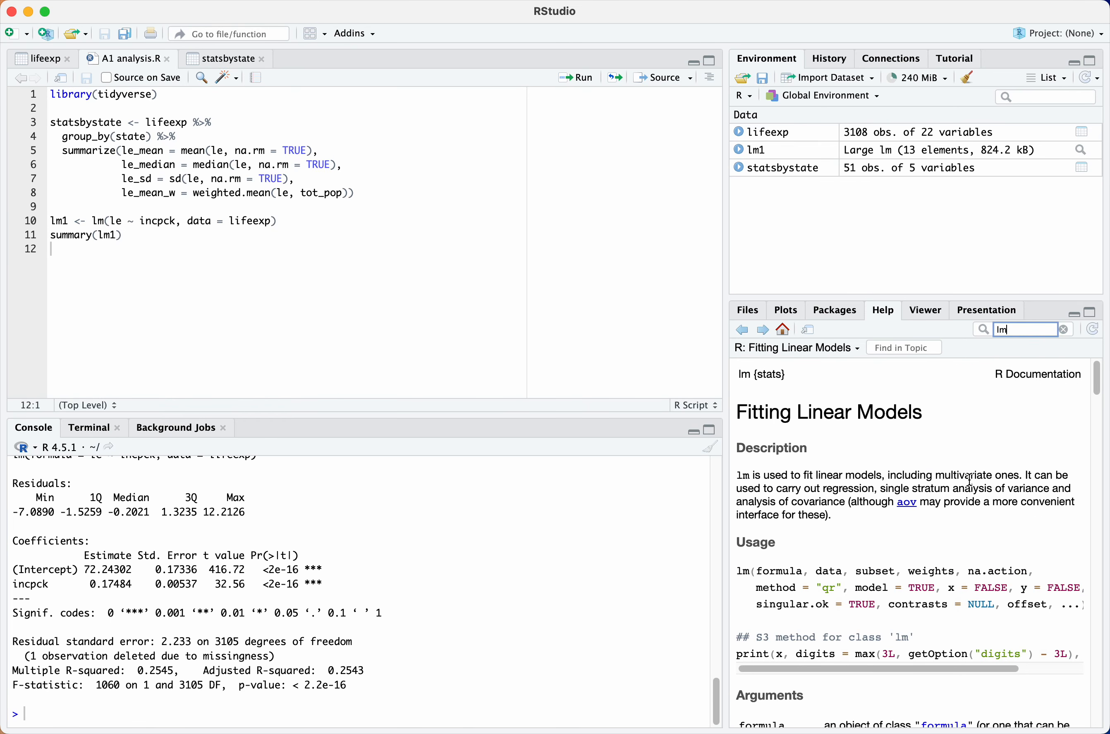